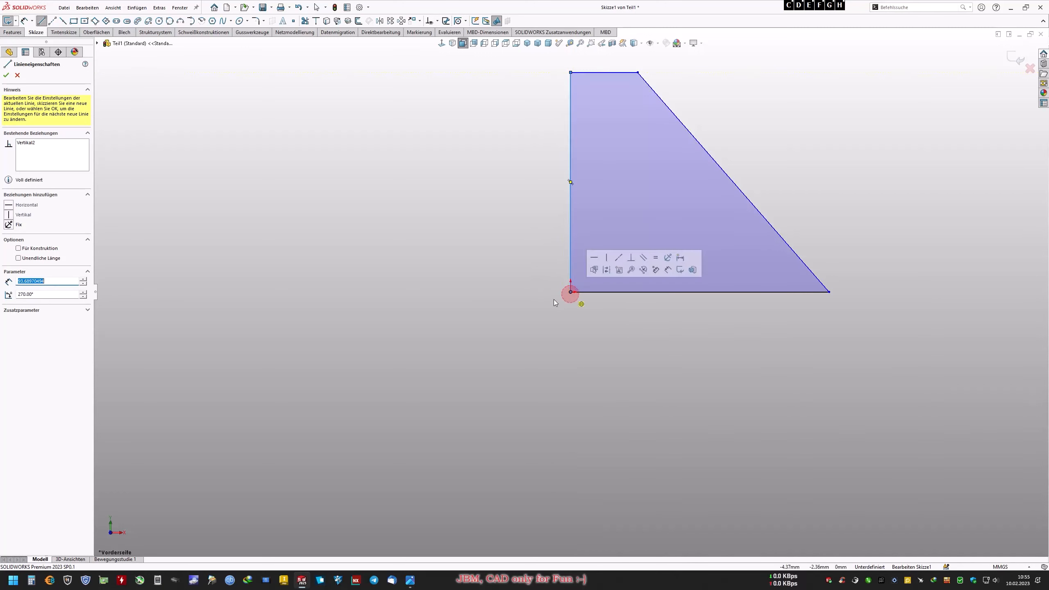
Finish the Line command, keeping the closed four-sided profile drawn from the origin
left_click(6, 75)
scroll(215, 344, "down", 2)
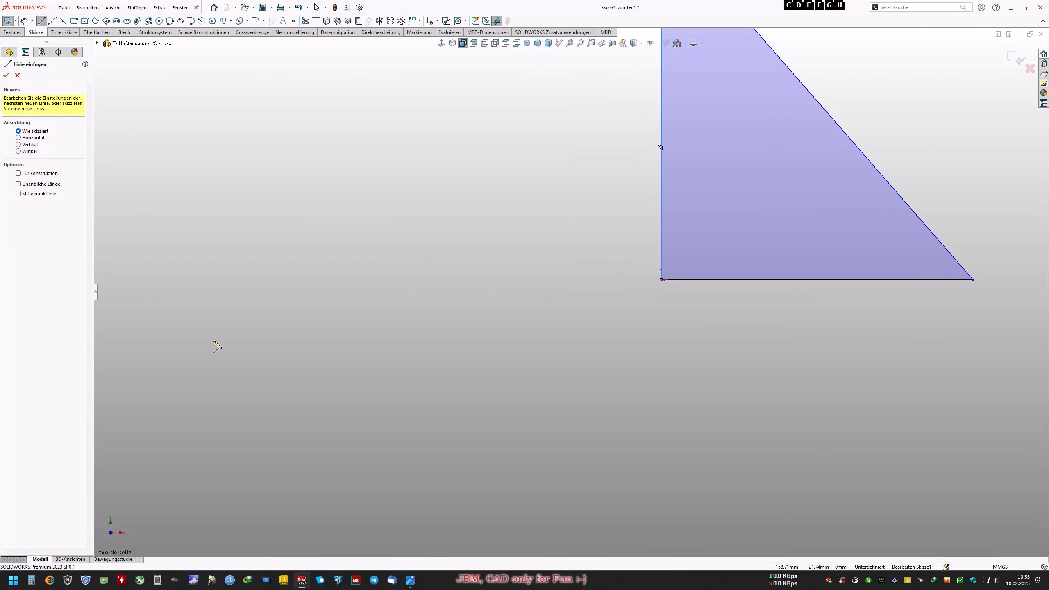
scroll(262, 316, "up", 4)
scroll(738, 202, "down", 1)
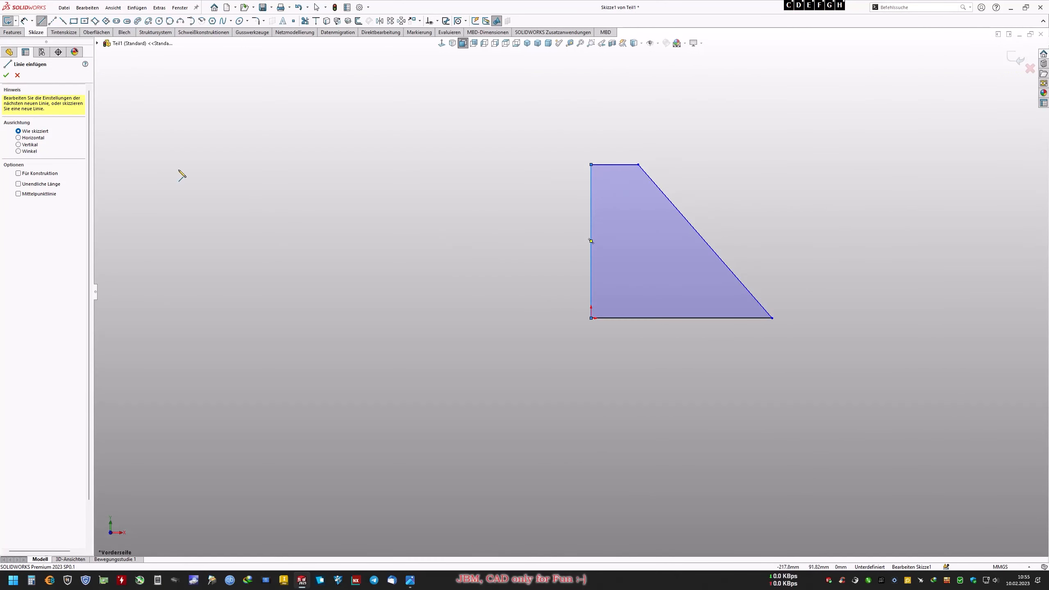
left_click(5, 76)
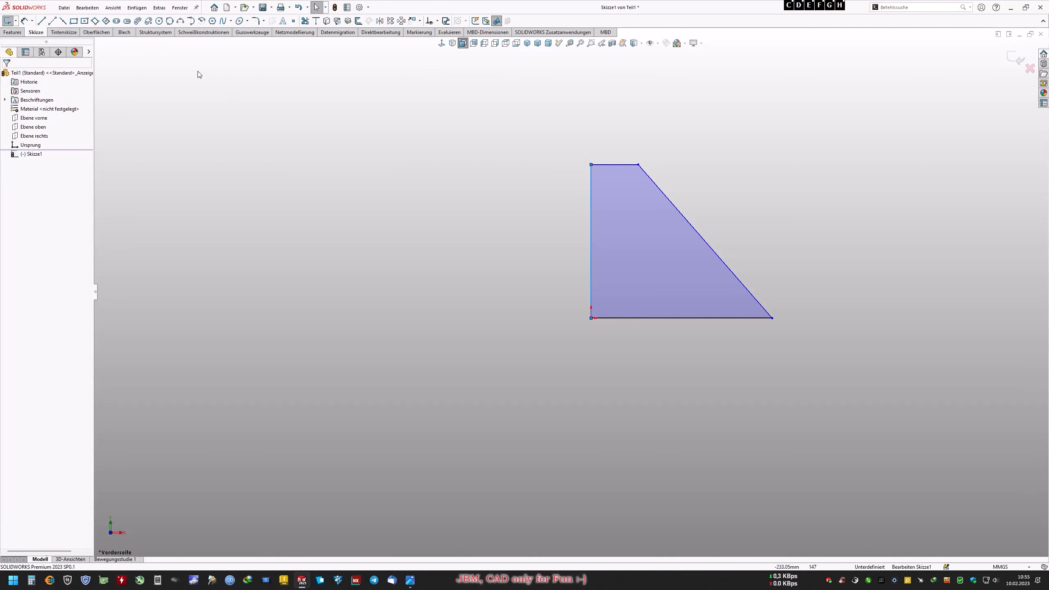
Dimension the profile's height between its upper and lower horizontal edges and set it to 120 mm
left_click(25, 20)
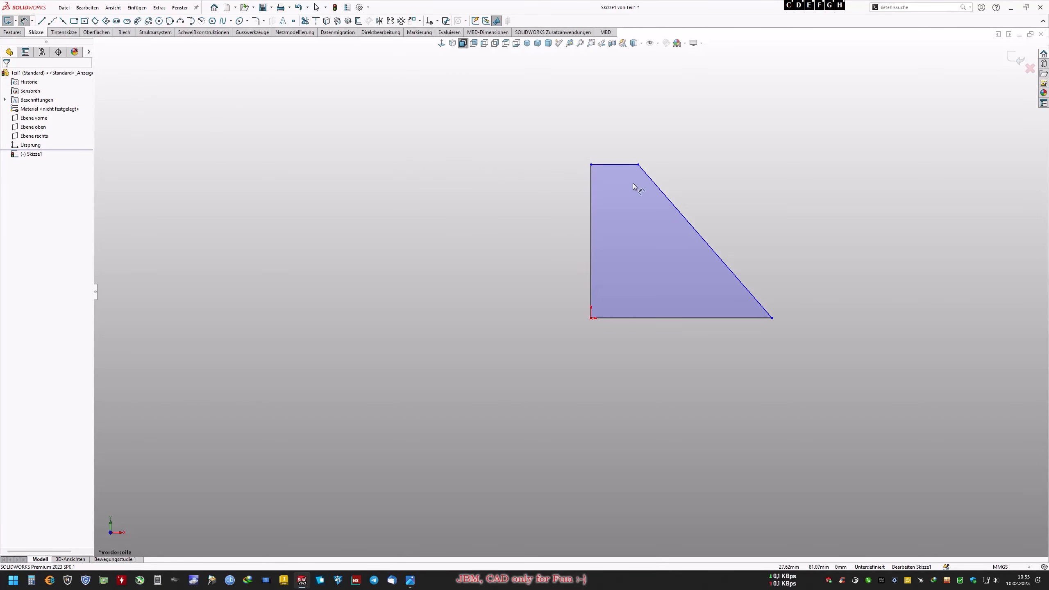
left_click(624, 165)
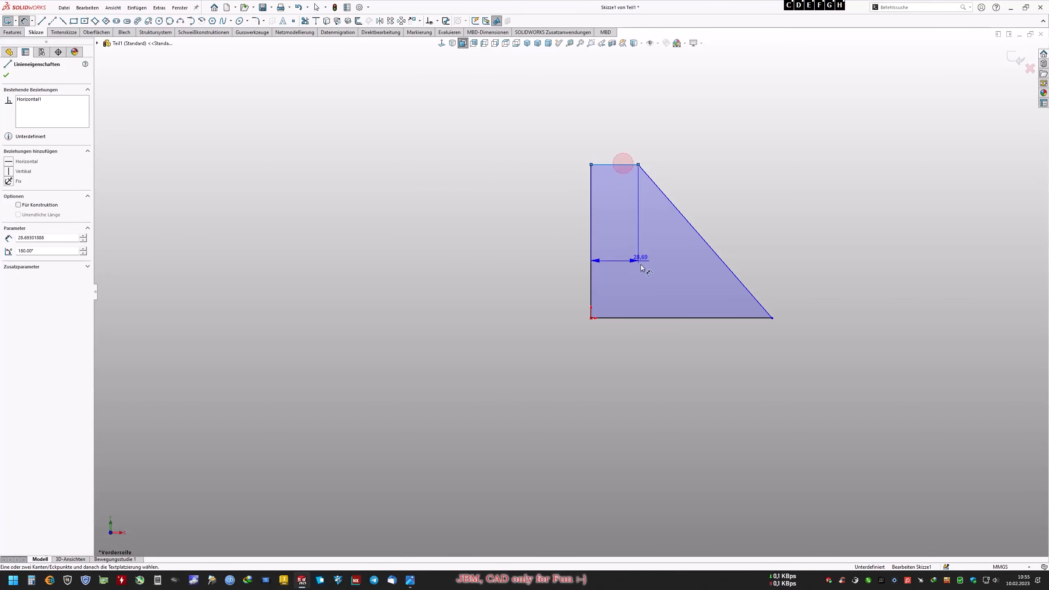
left_click(638, 317)
left_click(828, 238)
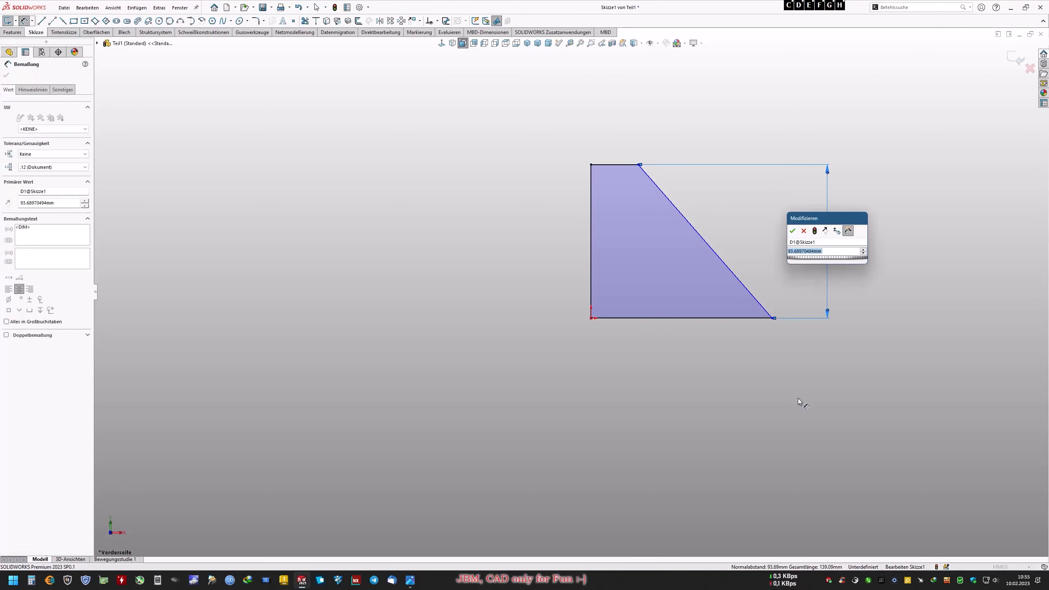
type("120")
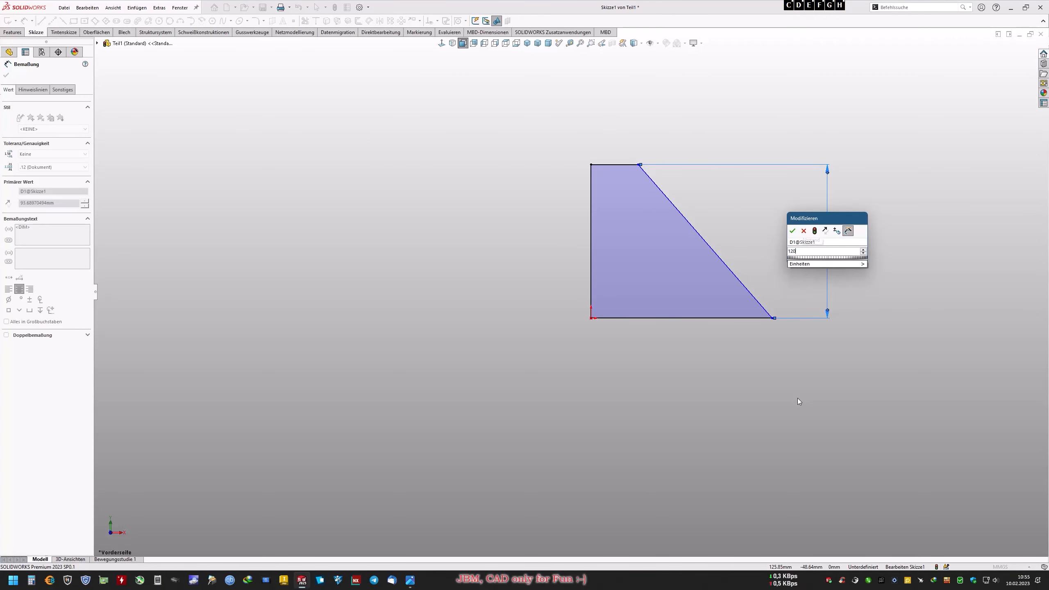
key("Return")
left_click(799, 399)
scroll(737, 328, "down", 2)
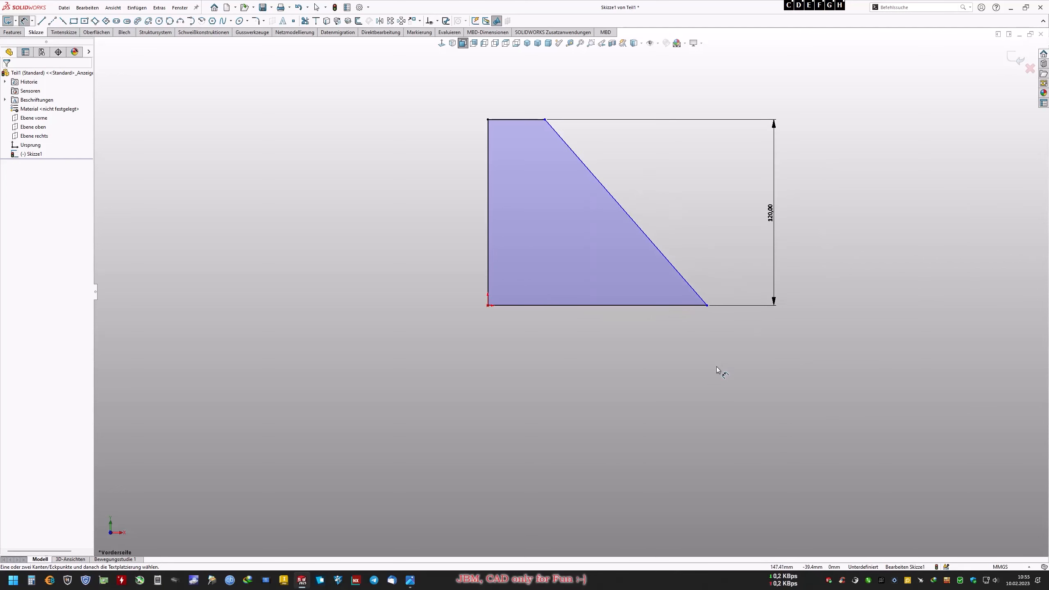
Check the neck diameter in the reference drawing and dimension the profile's upper edge as 64/2 mm
left_click(411, 582)
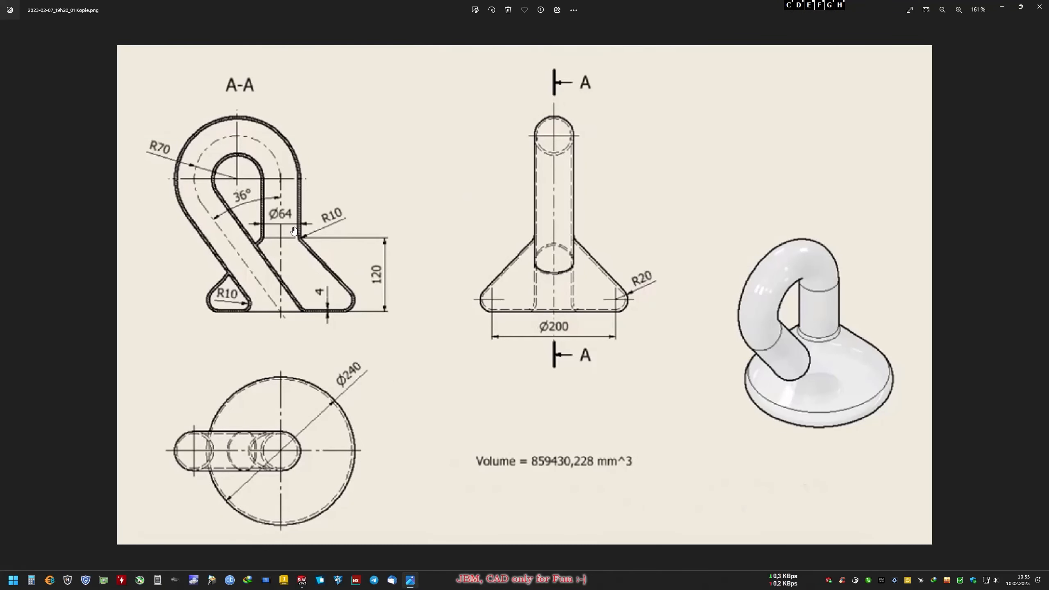
left_click(407, 582)
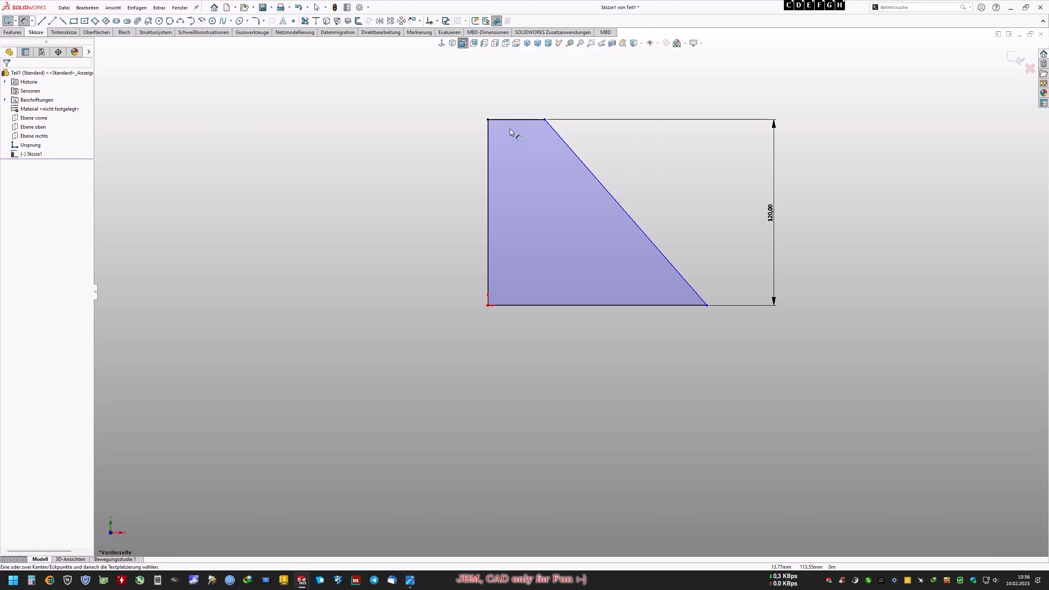
left_click(515, 119)
left_click(519, 99)
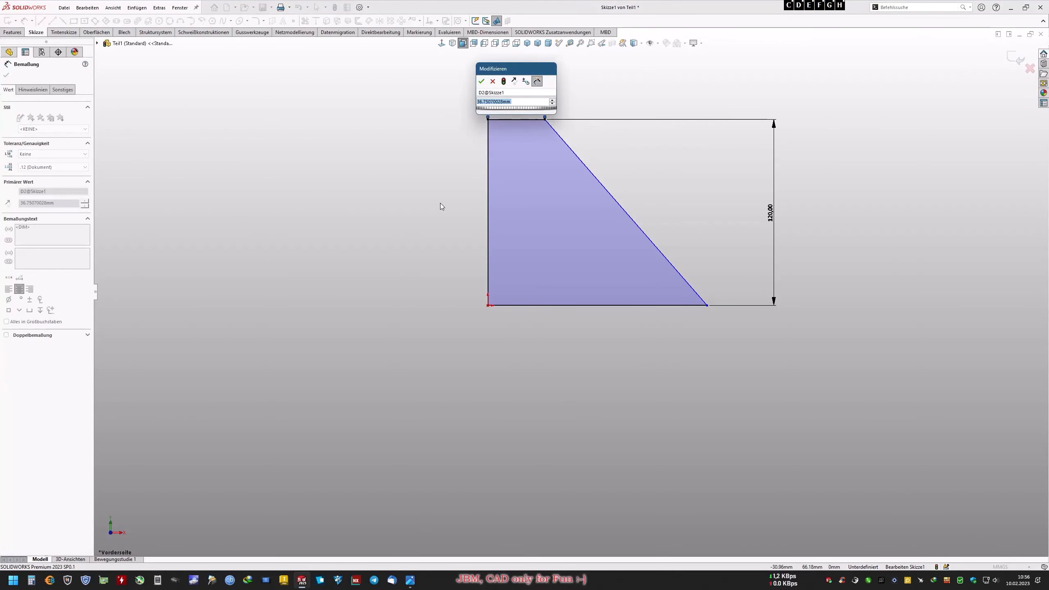
type("64")
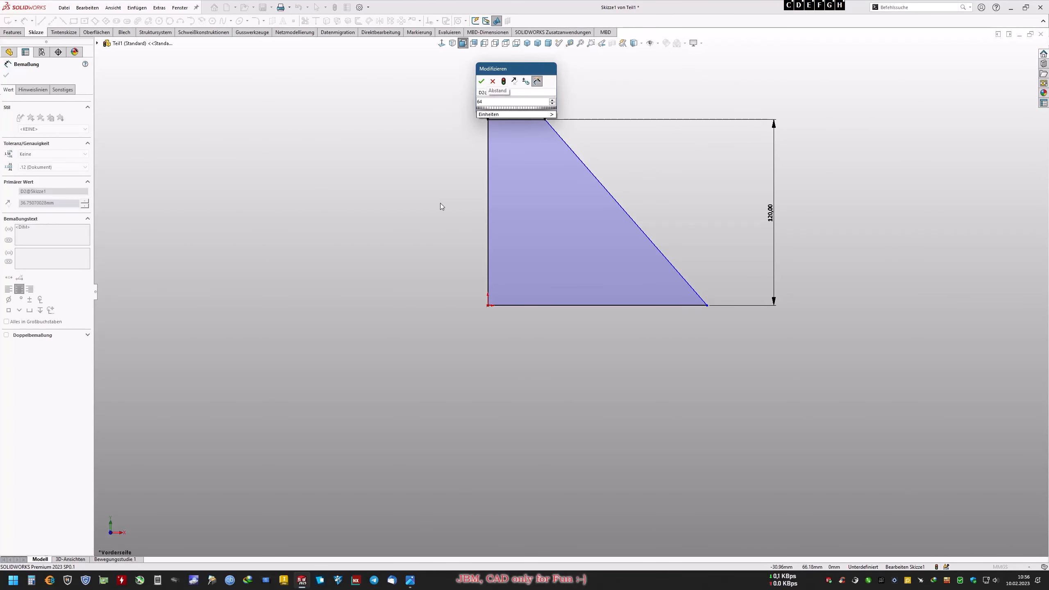
type("/2")
key("Return")
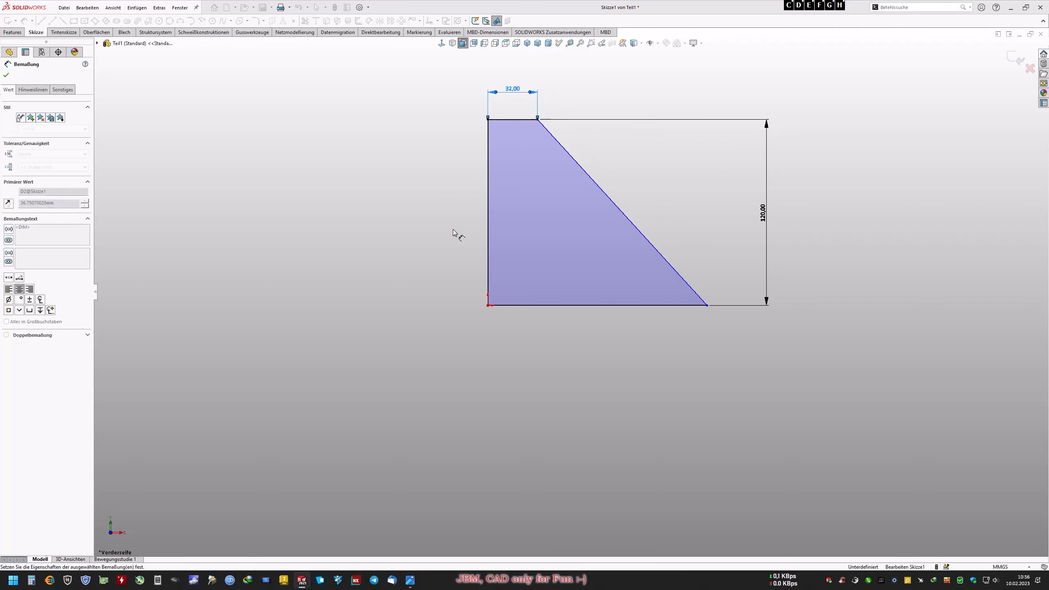
left_click(458, 329)
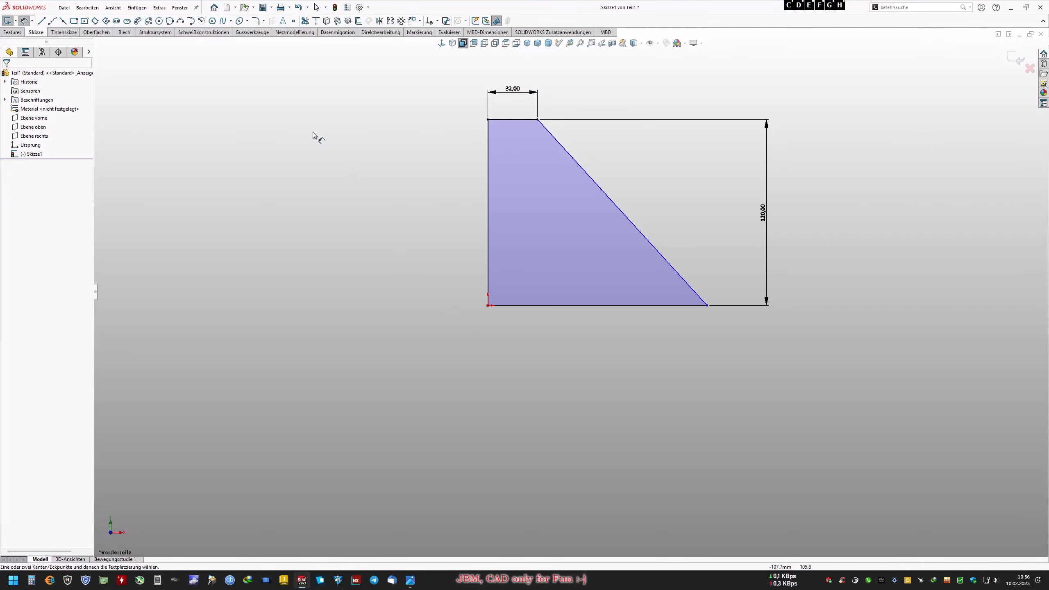
Check the corner radius in the reference drawing and add a 20 mm sketch fillet between the slanted line and the base line
left_click(257, 22)
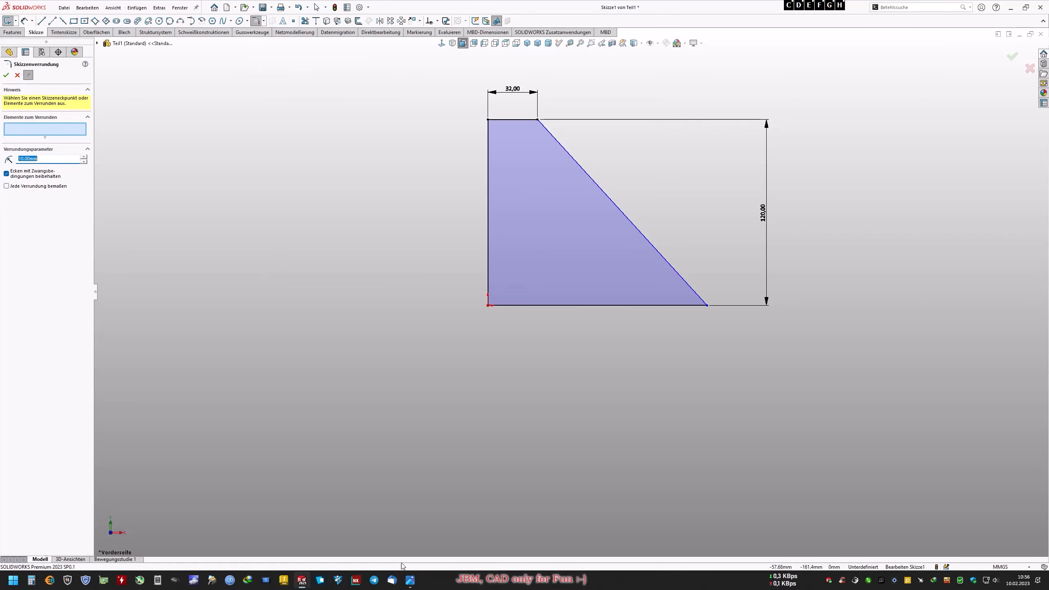
left_click(410, 580)
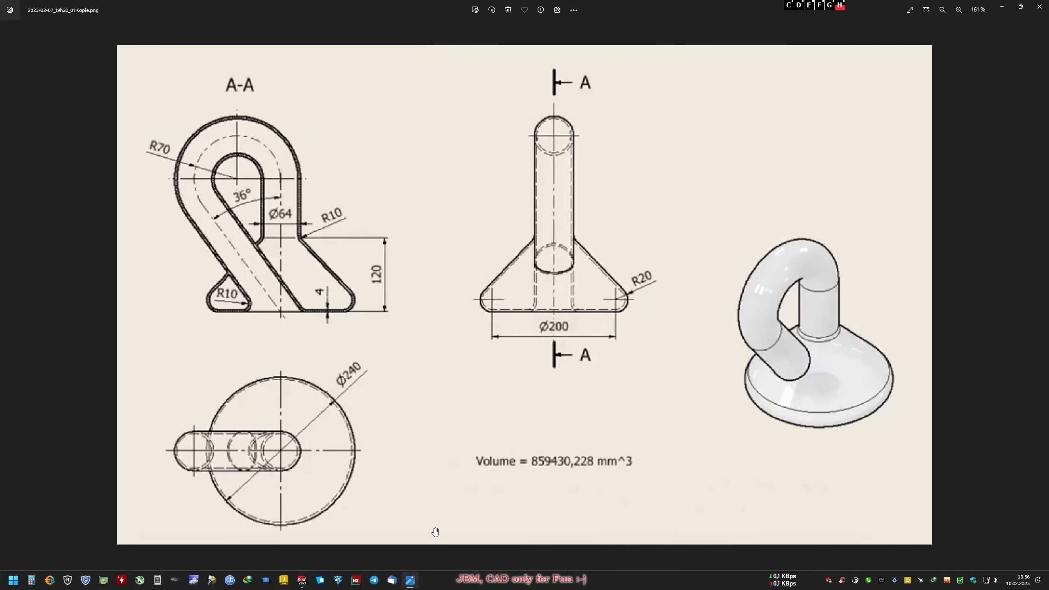
left_click(410, 580)
double_click(47, 159)
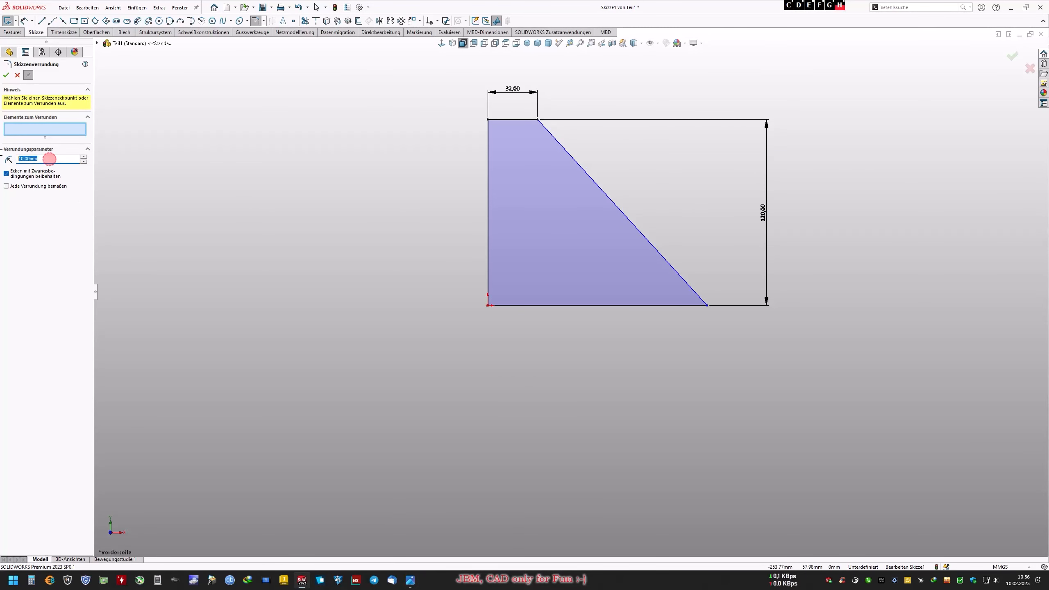
type("20")
left_click(669, 267)
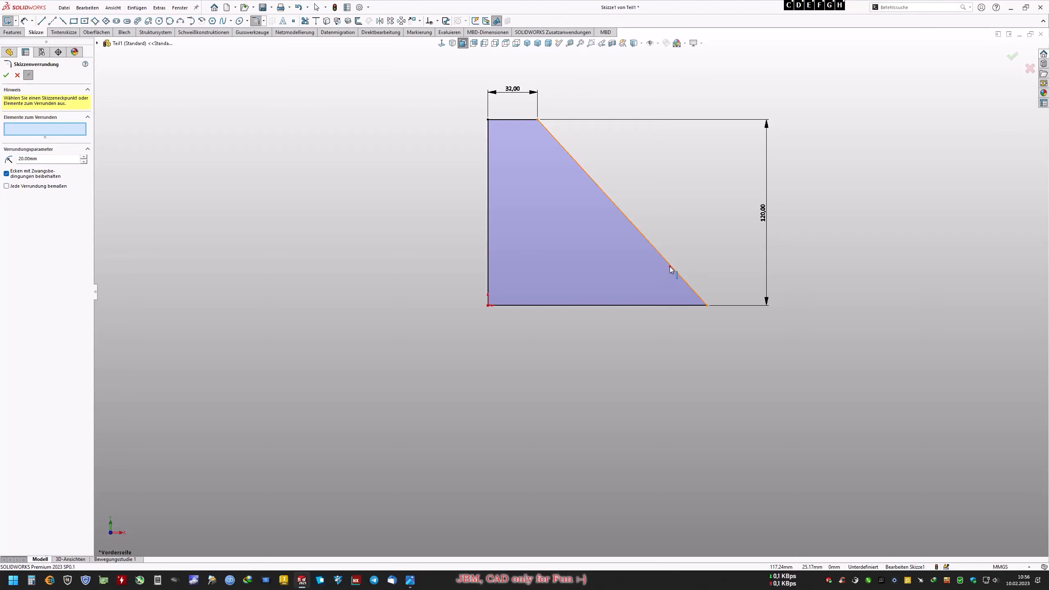
left_click(664, 304)
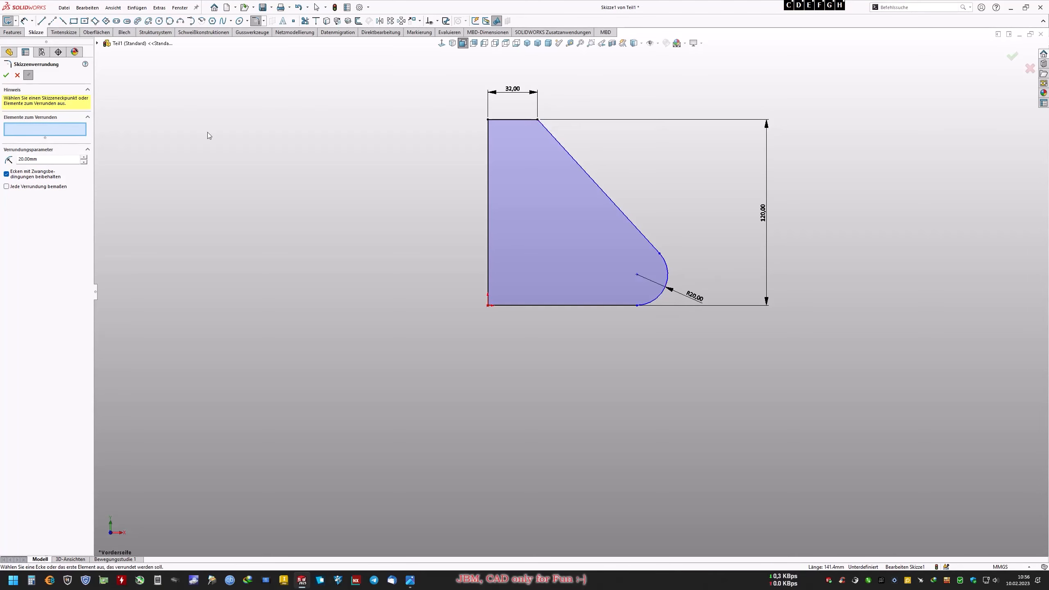
left_click(5, 75)
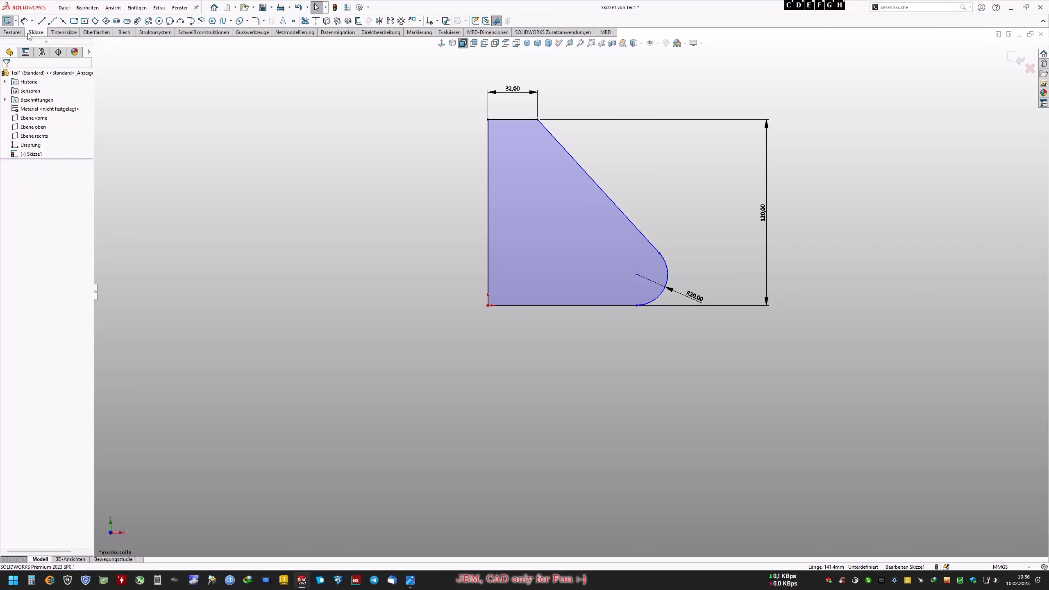
Dimension the horizontal distance from the vertical line to the fillet arc's centre as 240/2 mm
left_click(23, 22)
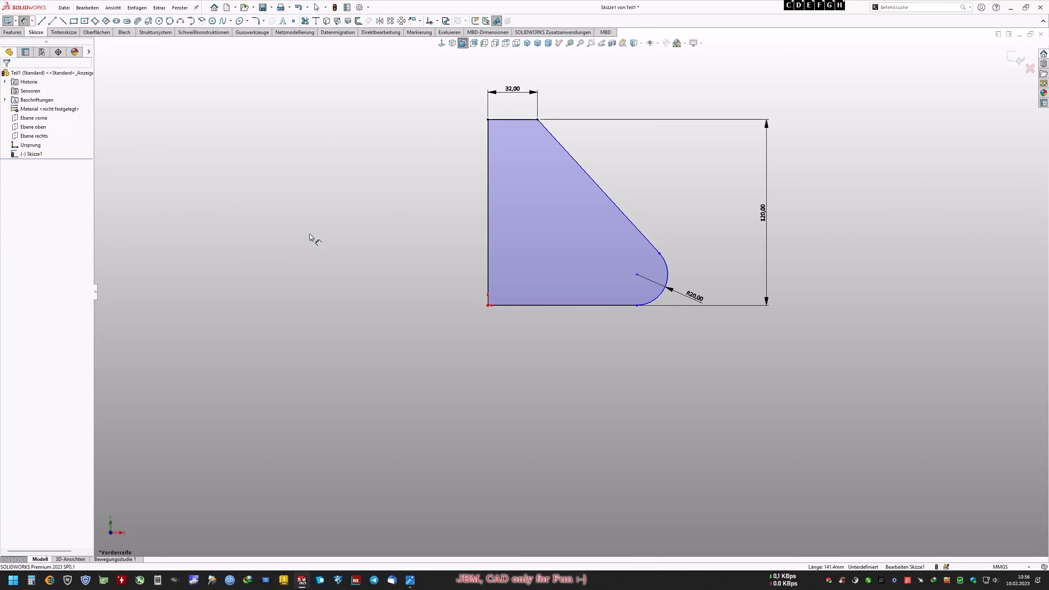
left_click(487, 280)
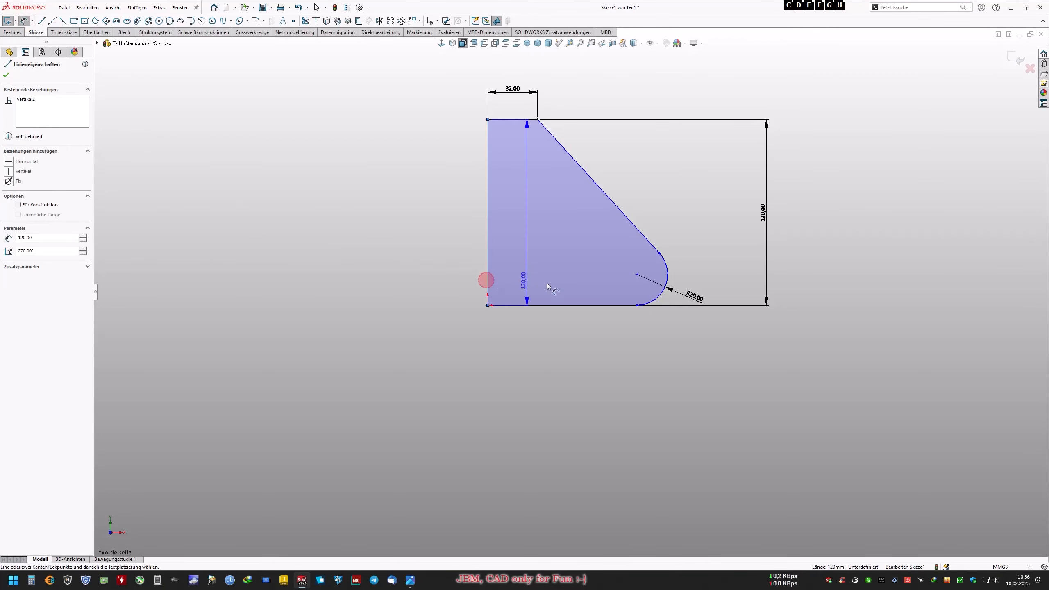
left_click(667, 282)
left_click(580, 347)
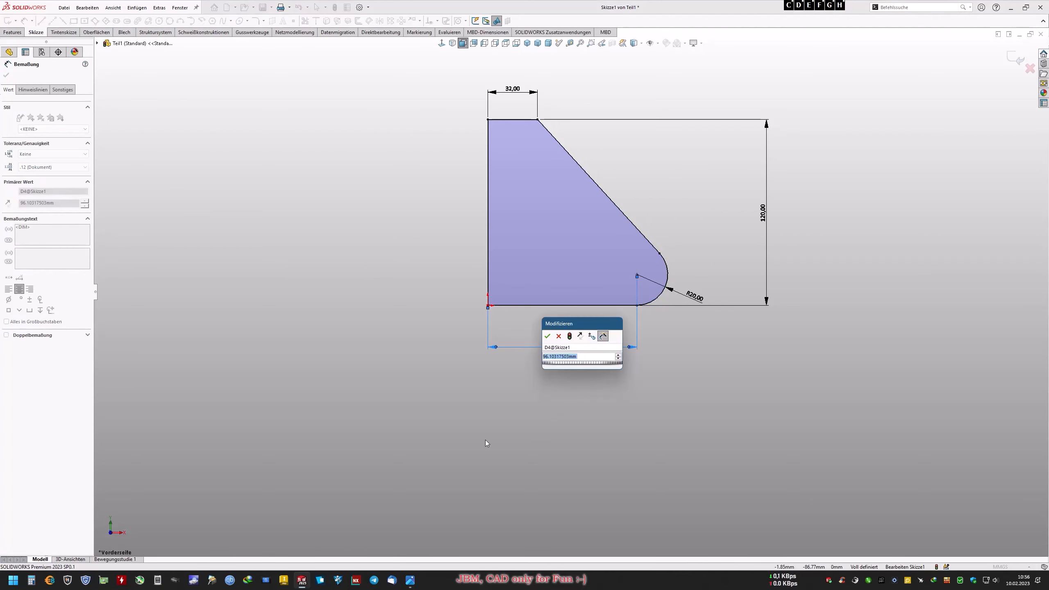
type("240")
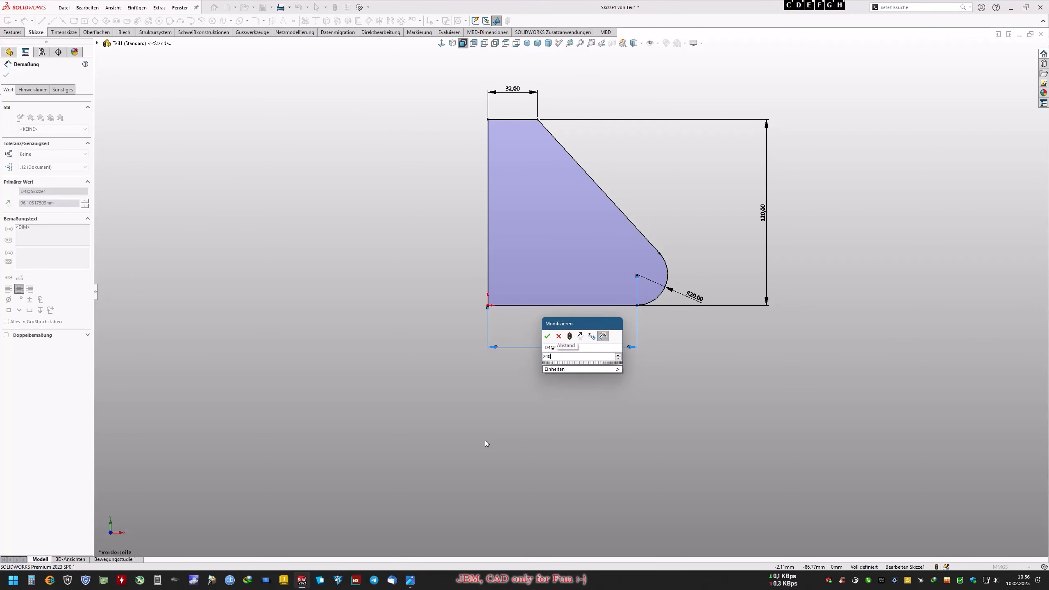
type("/2")
key("Return")
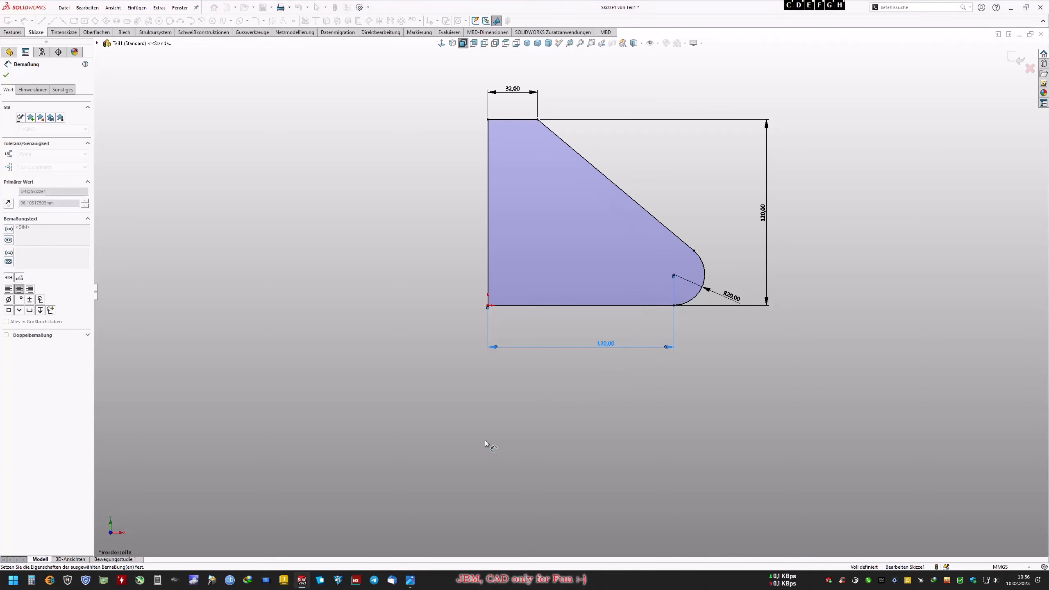
left_click(485, 439)
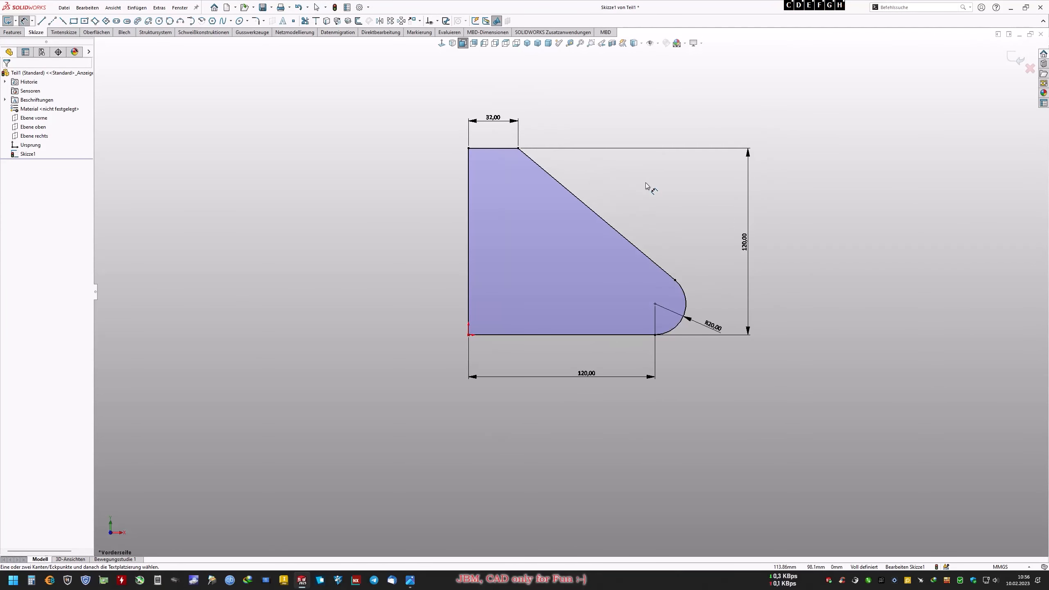
Check the wall thickness in the reference drawing and offset the whole profile chain 4 mm inward using the reversed direction
left_click(411, 580)
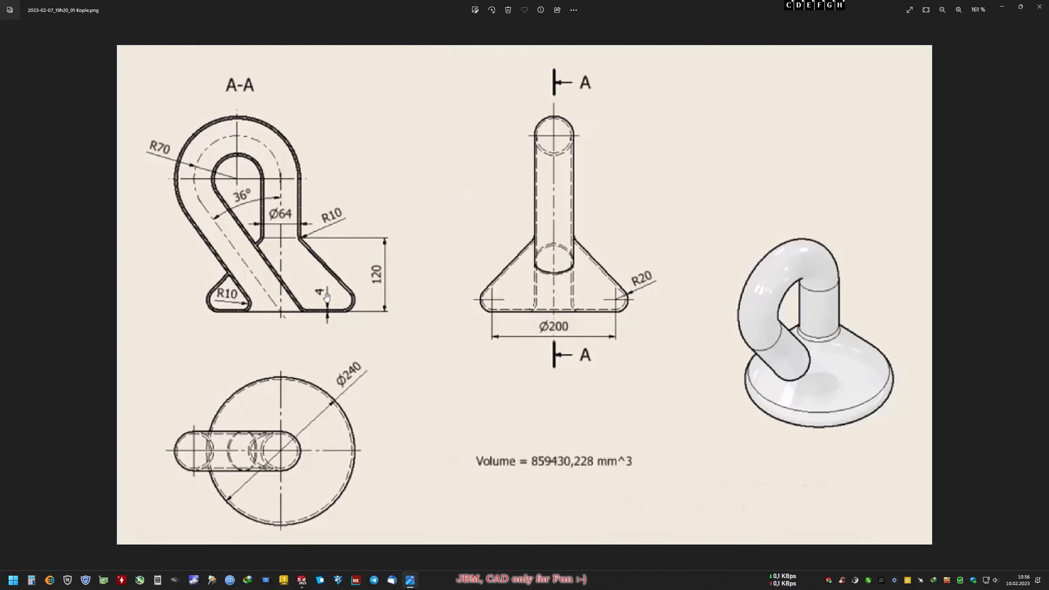
left_click(410, 581)
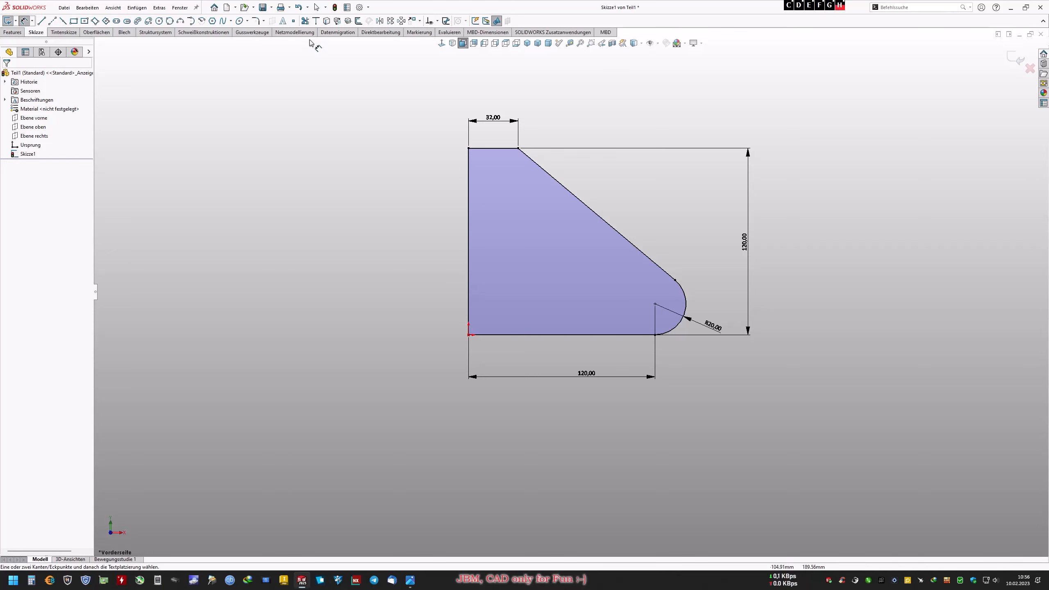
left_click(358, 21)
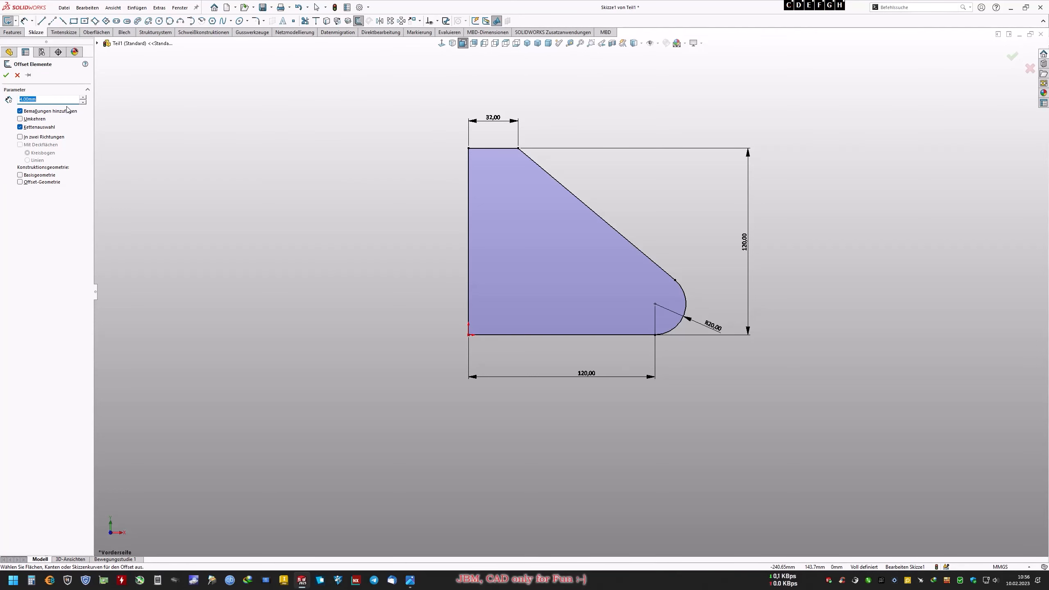
left_click(571, 194)
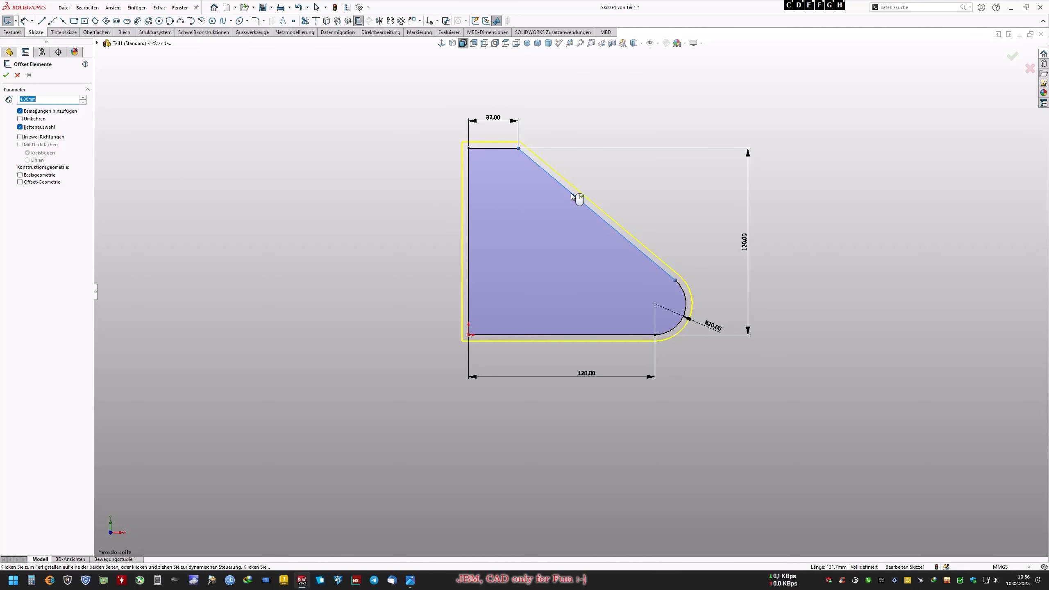
left_click(20, 118)
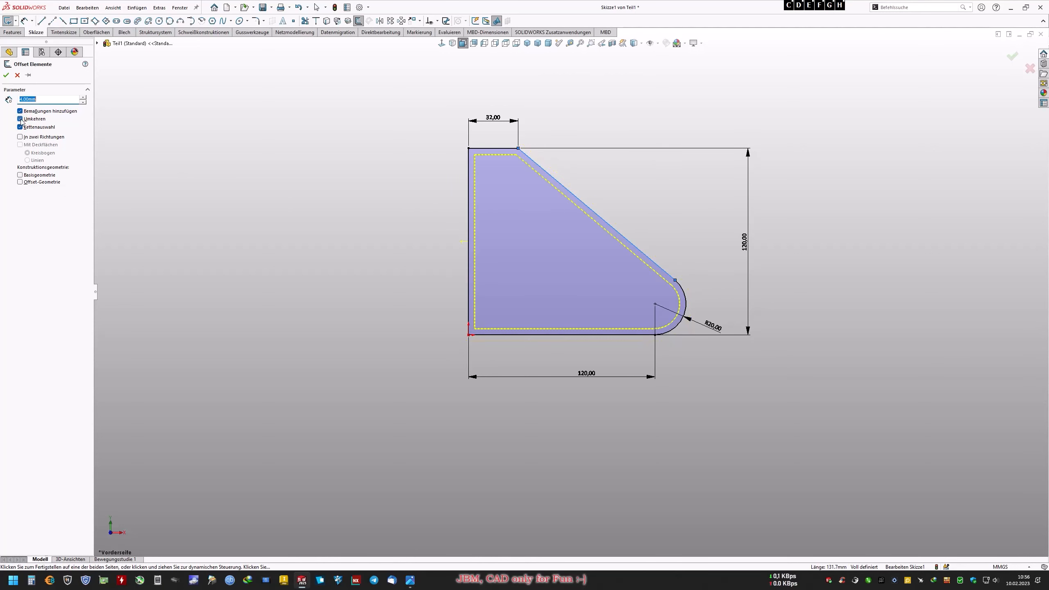
left_click(6, 75)
scroll(673, 344, "down", 3)
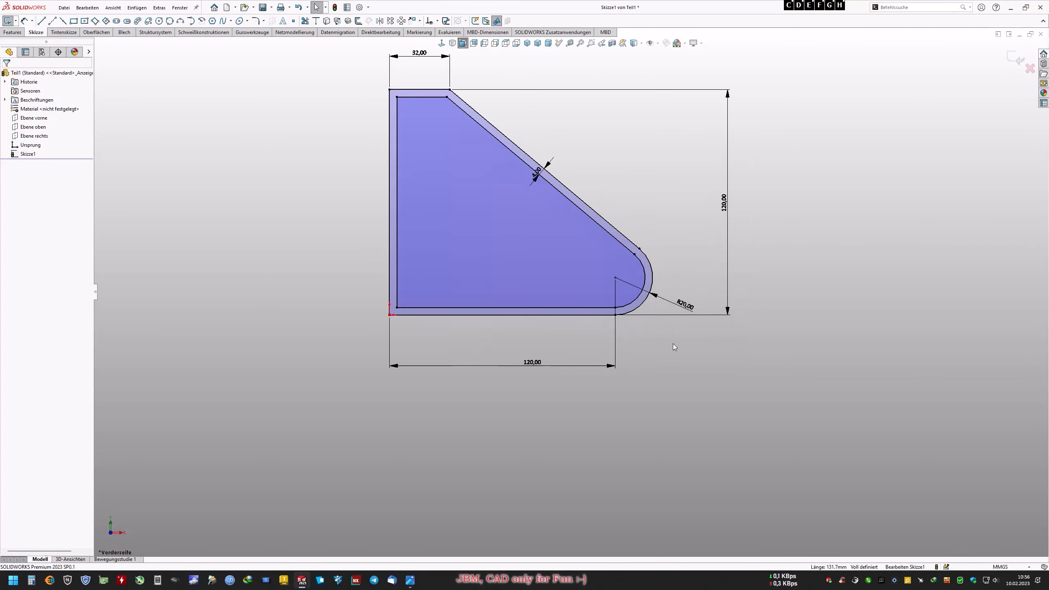
scroll(221, 112, "up", 1)
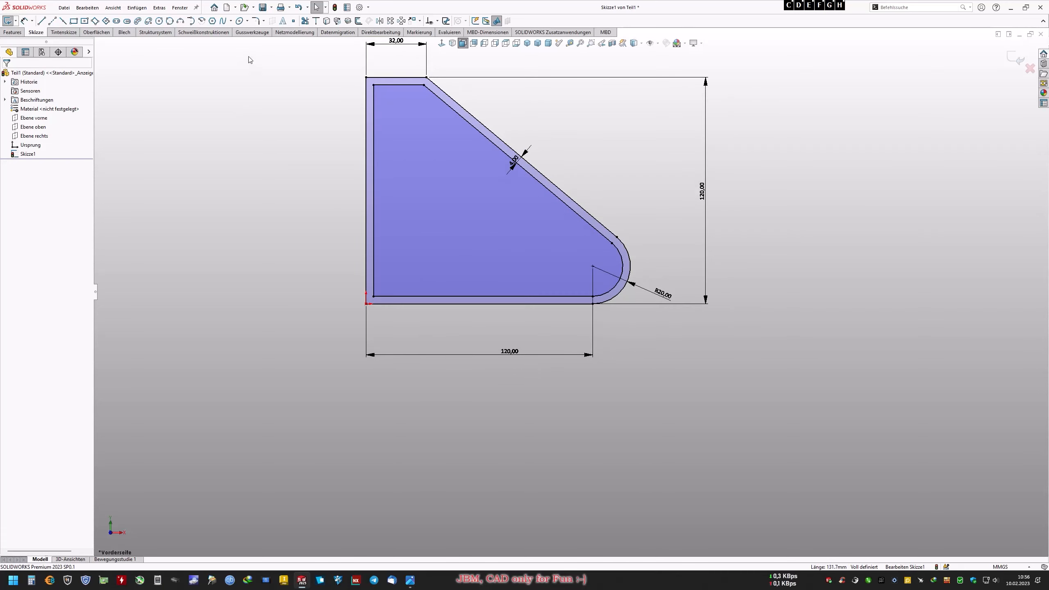
scroll(269, 77, "down", 1)
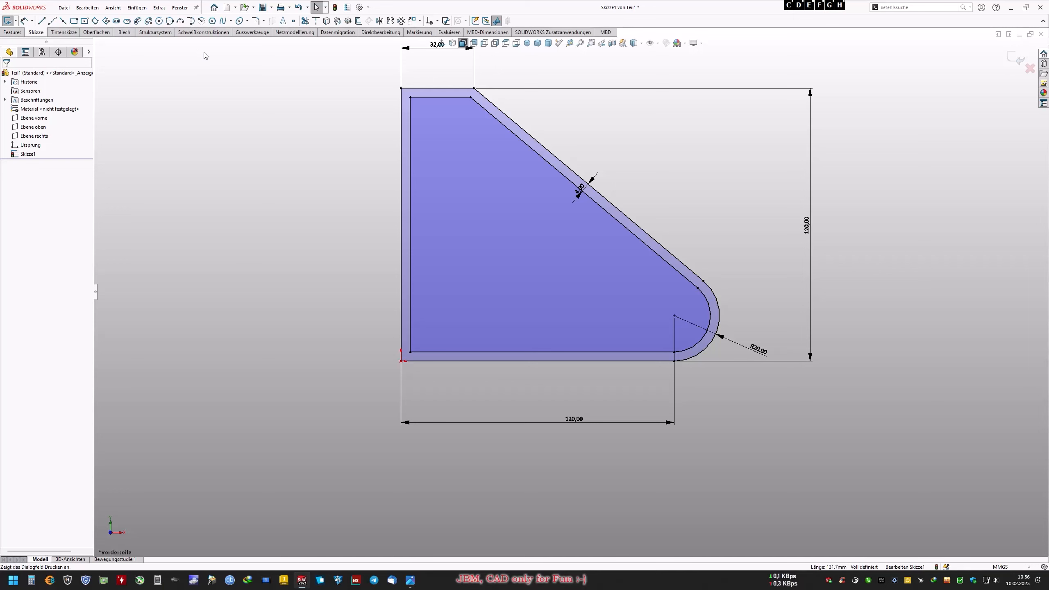
scroll(427, 380, "down", 2)
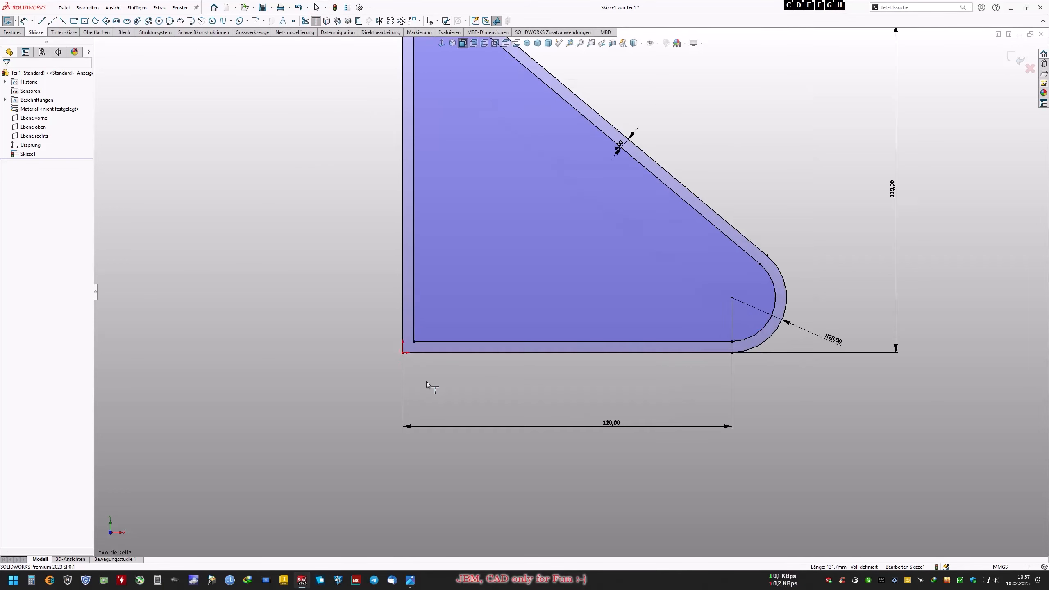
Extend the inner base line of the offset profile to the outer vertical line
left_click(427, 329)
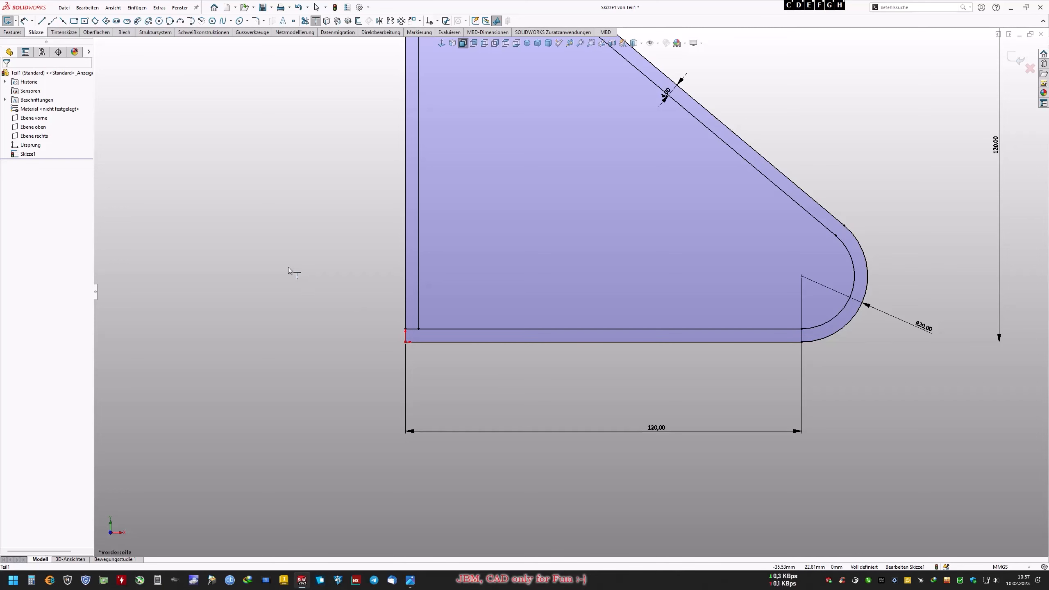
key("Escape")
key("f")
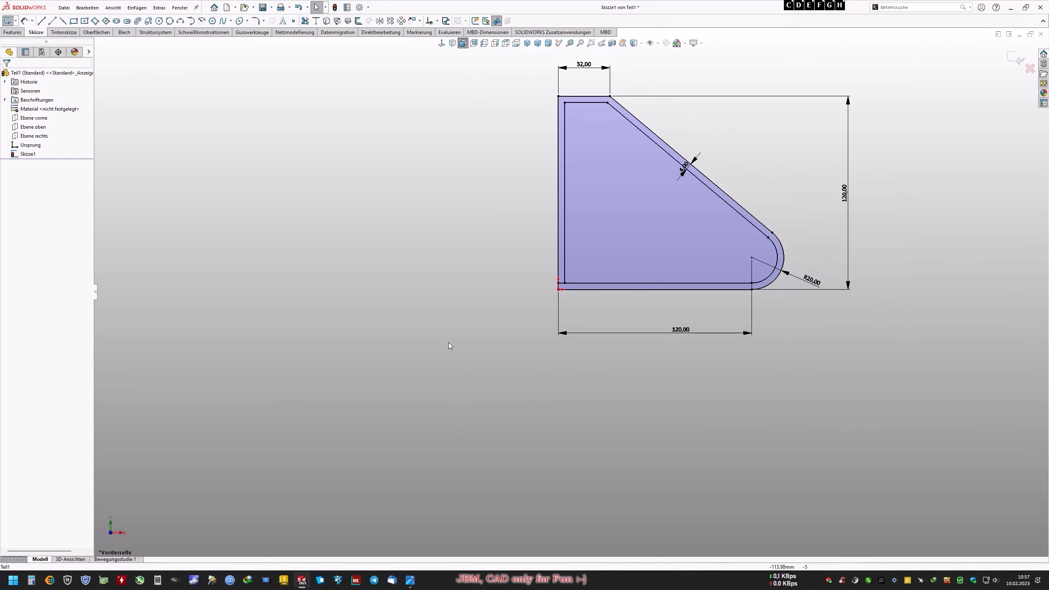
Sketch a vertical line about 13 mm long down from the outer slanted line's upper end, crossing the inner slanted line
scroll(675, 88, "down", 4)
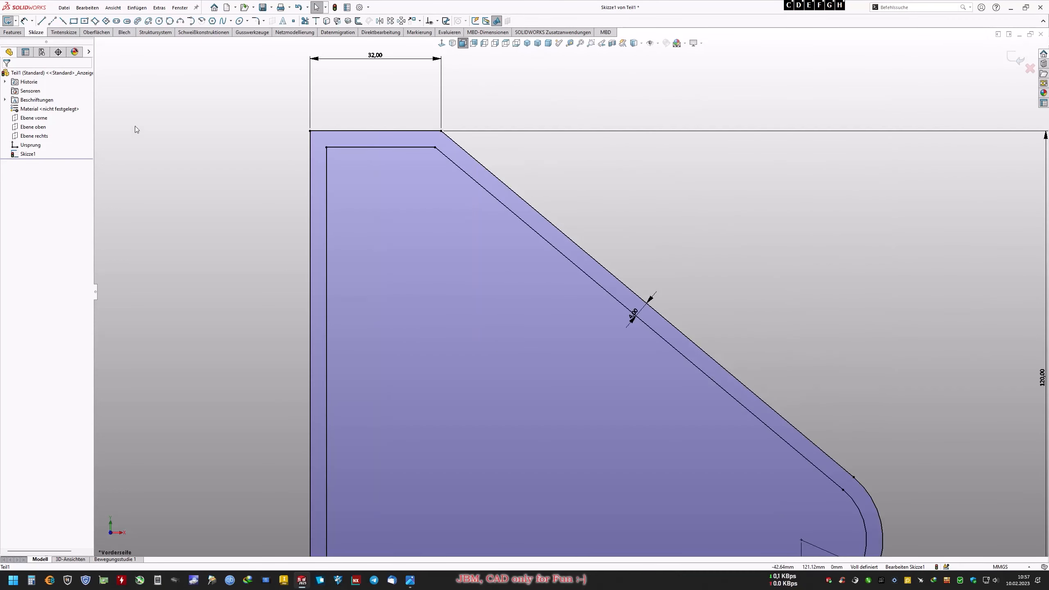
left_click(43, 23)
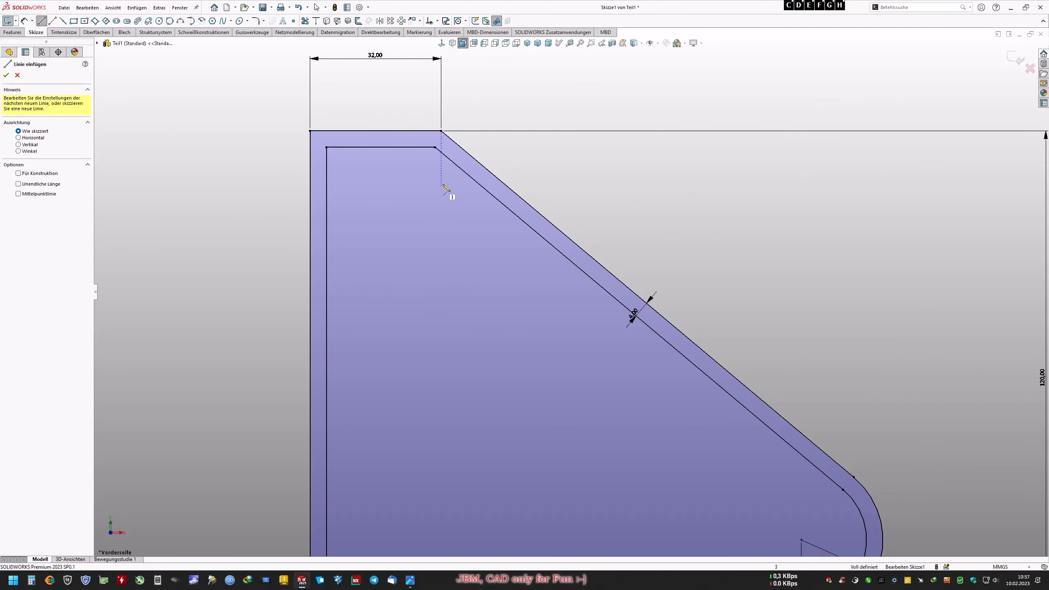
left_click(440, 131)
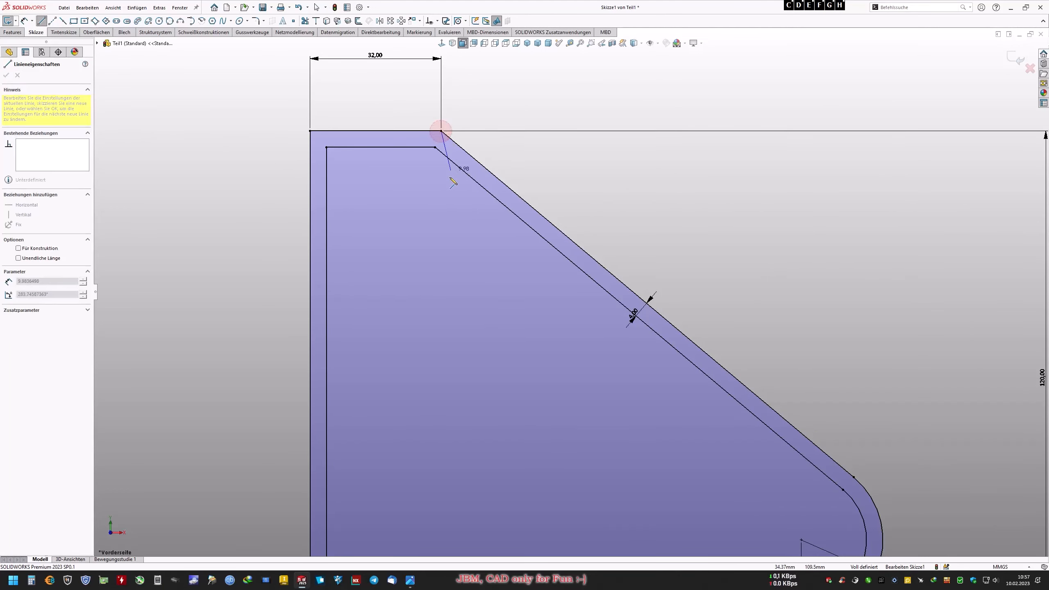
left_click(441, 184)
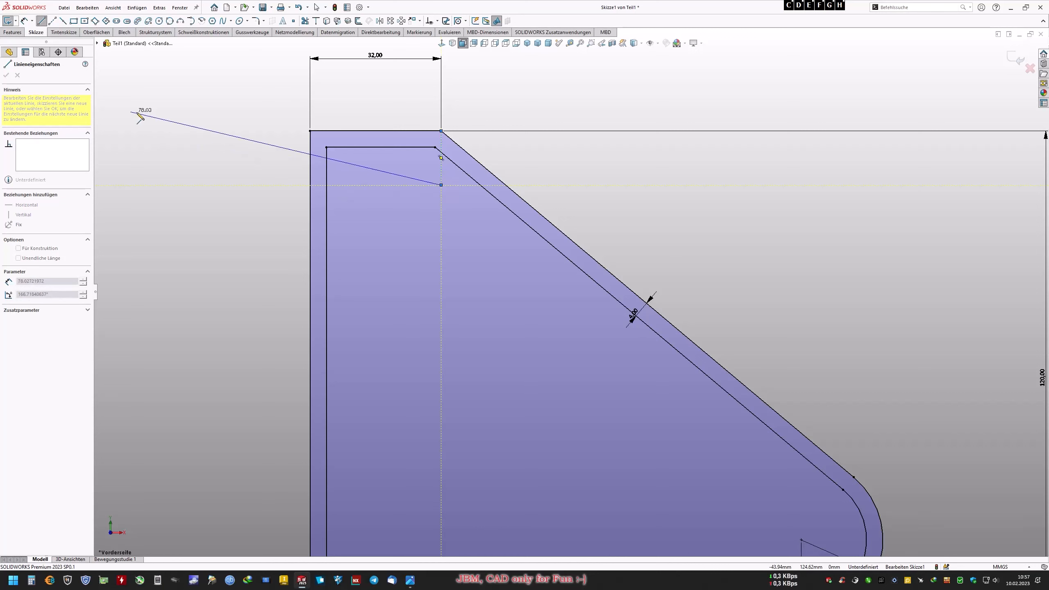
key("Escape")
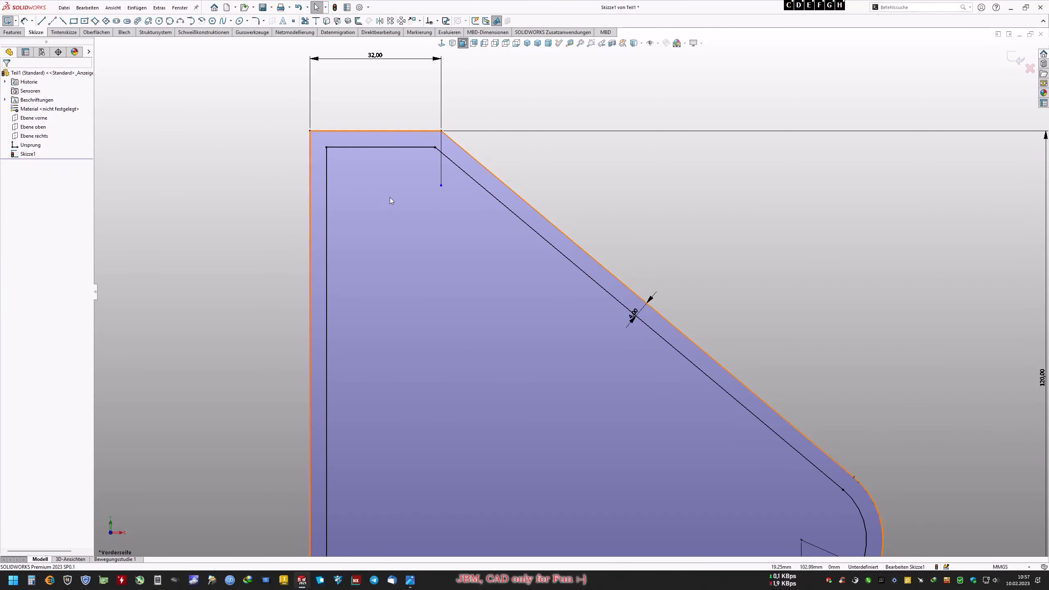
key("f")
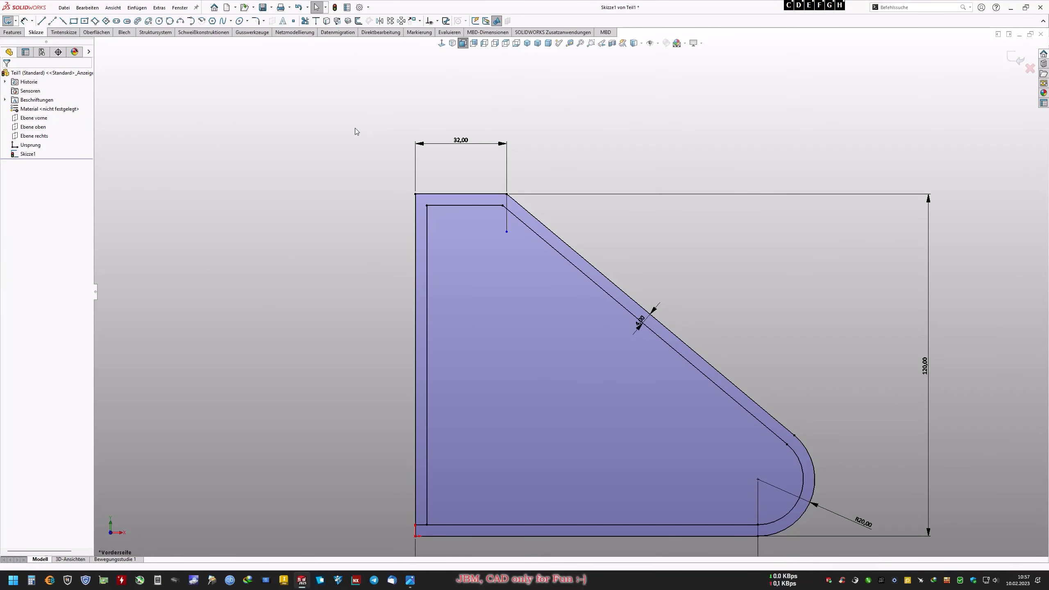
Trim away both vertical lines above the base wall and both upper horizontal lines of the profile
left_click(305, 21)
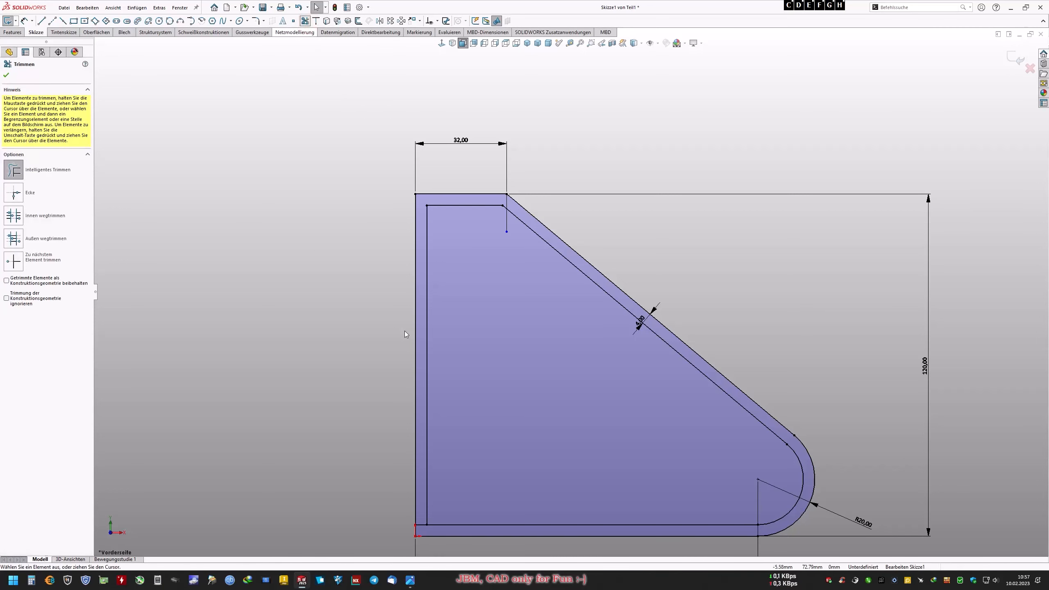
left_click_drag(451, 347, 383, 365)
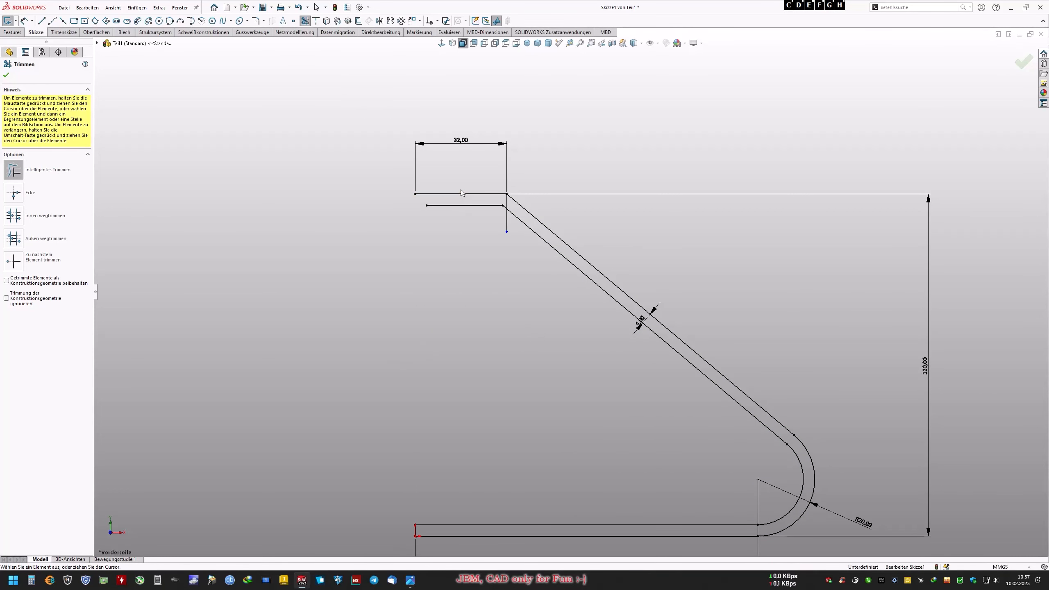
left_click_drag(461, 192, 460, 231)
Trim the overhanging ends where the inner slanted line and the short vertical line cross, closing the wall profile at the neck
scroll(537, 264, "up", 2)
scroll(535, 283, "down", 4)
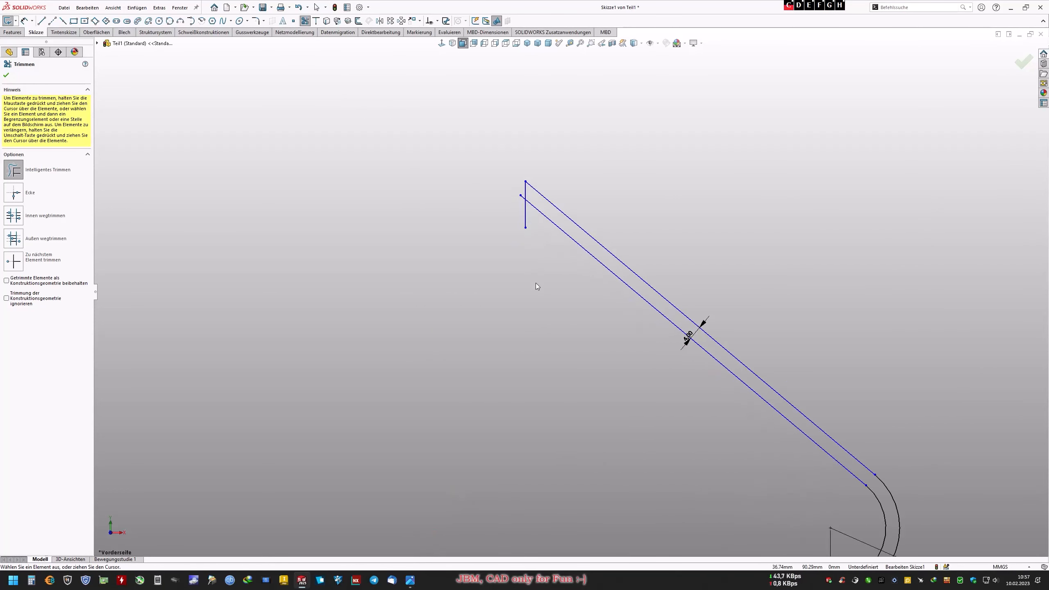
scroll(533, 281, "down", 2)
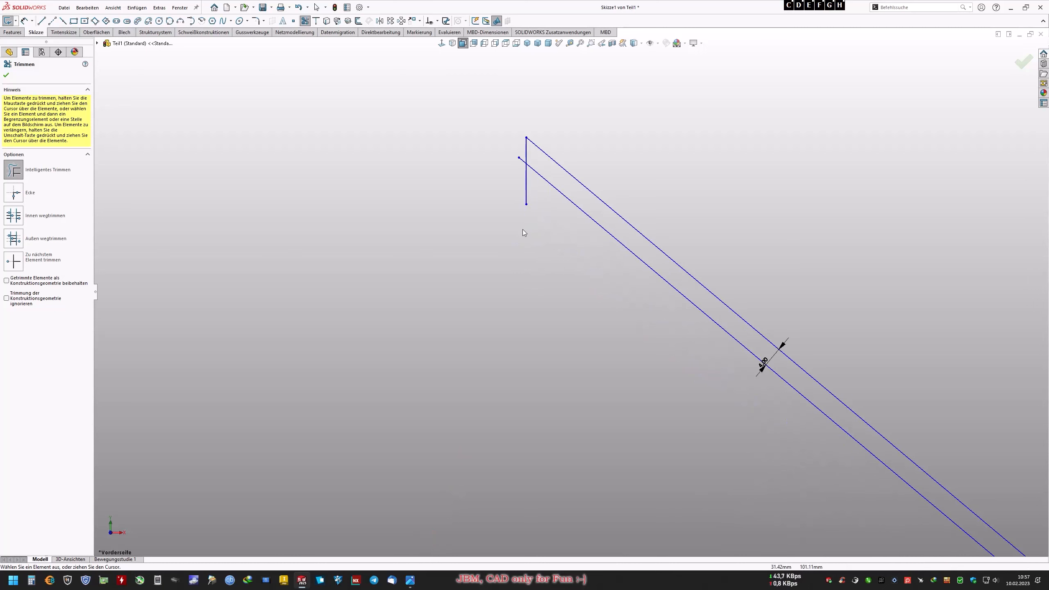
left_click(520, 160)
scroll(354, 203, "up", 2)
scroll(354, 204, "up", 3)
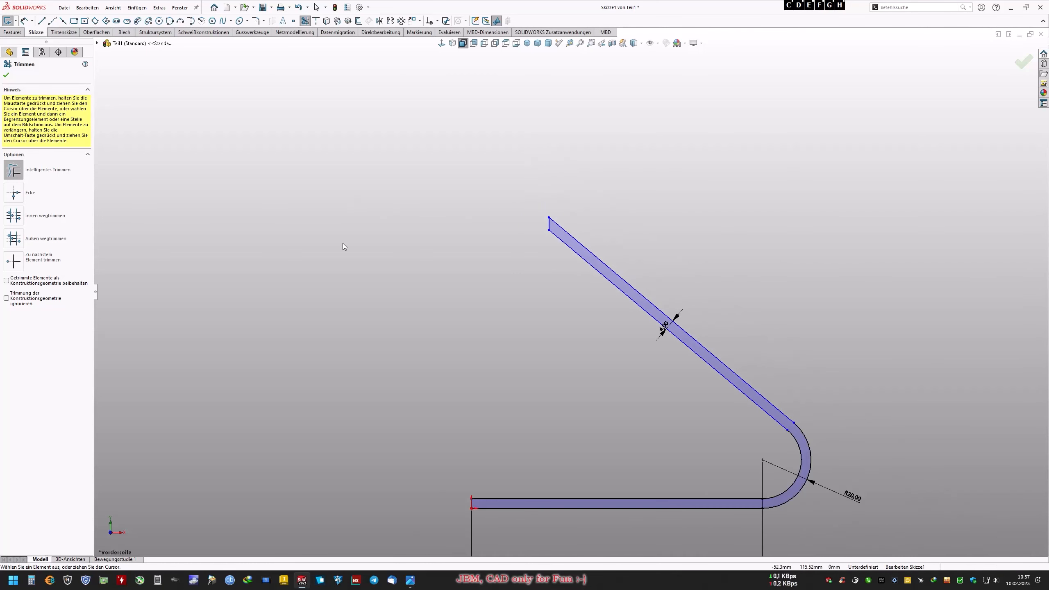
scroll(358, 245, "up", 1)
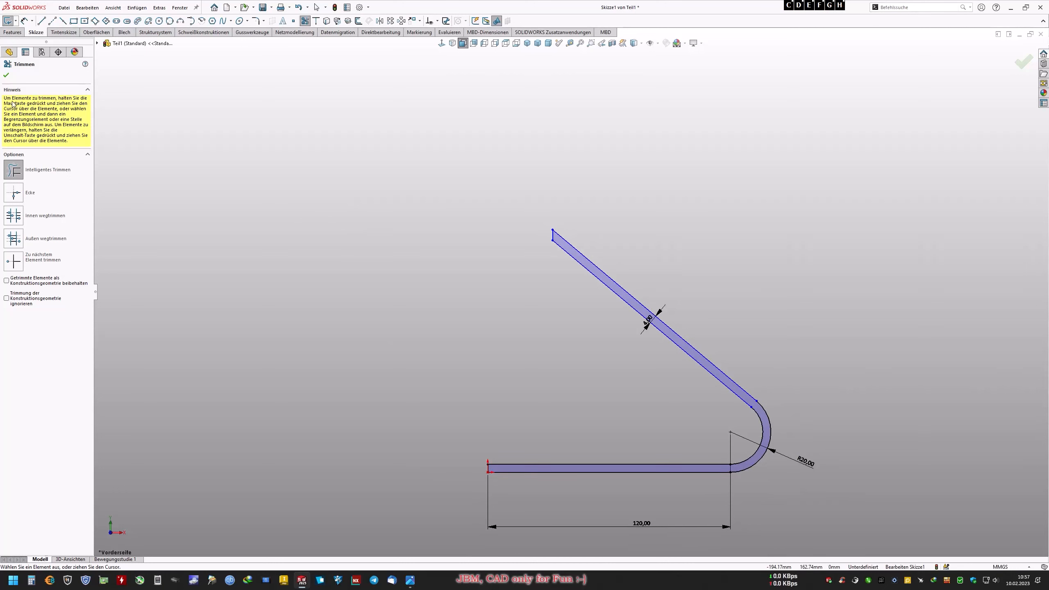
left_click(6, 76)
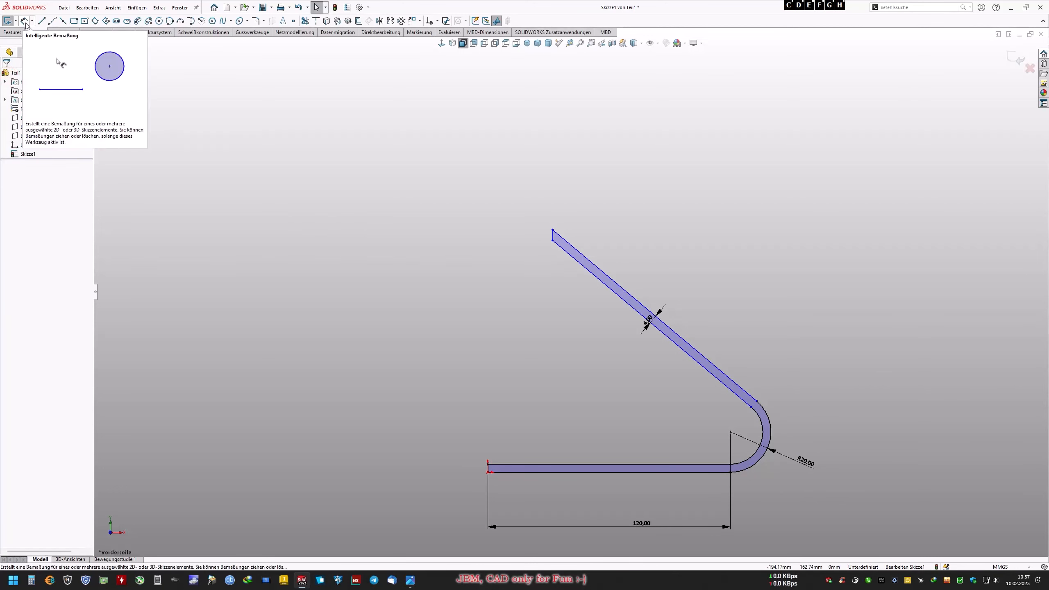
Dimension the horizontal distance from the origin to the short vertical neck line as 32 mm
left_click(488, 472)
left_click(552, 236)
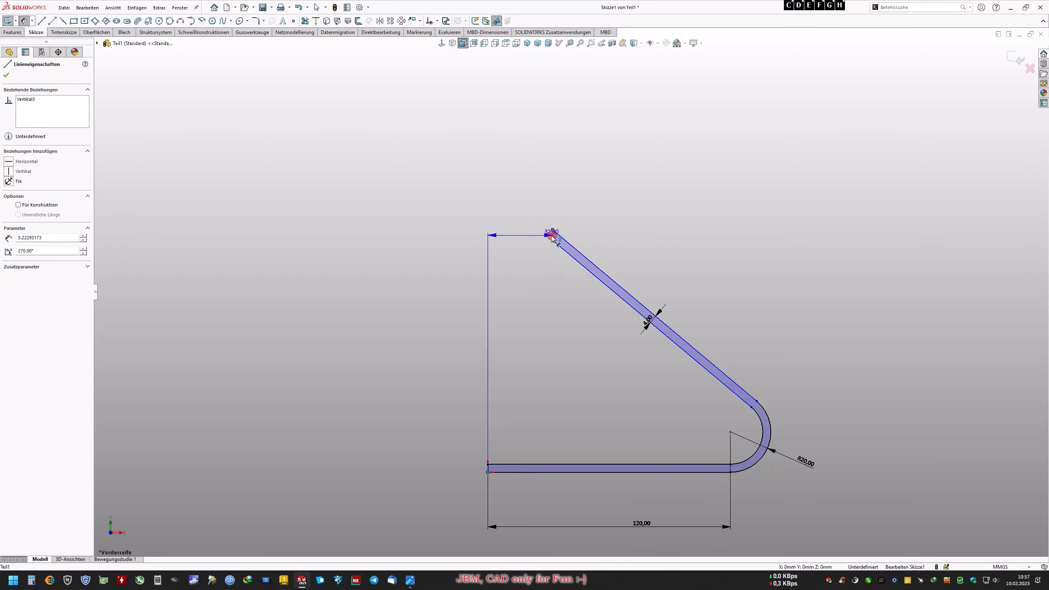
left_click(524, 213)
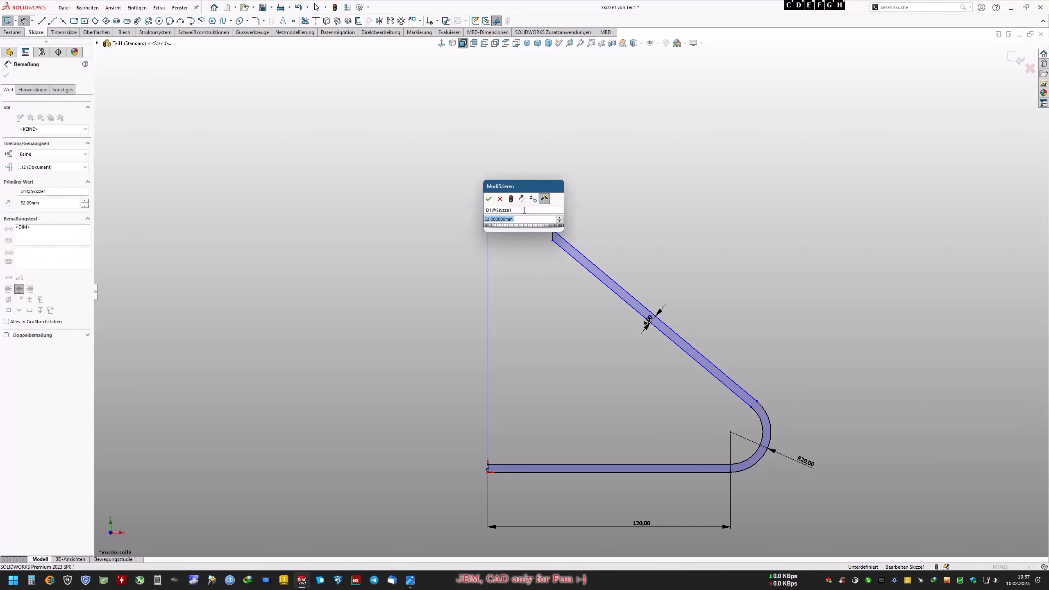
left_click(489, 204)
left_click(535, 325)
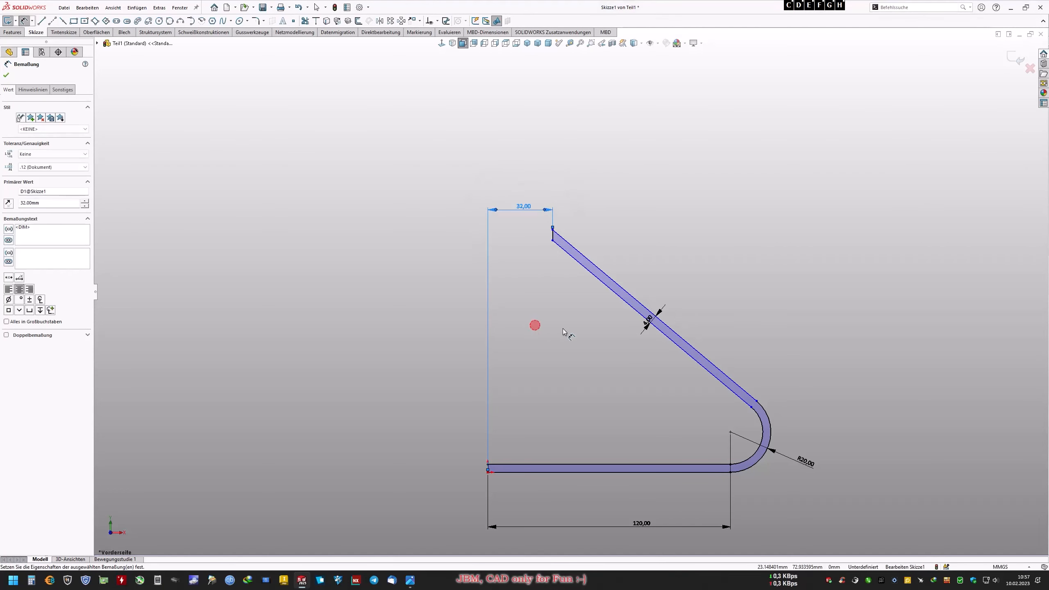
Dimension the angle between the inner slanted line and the inner base line
left_click(626, 303)
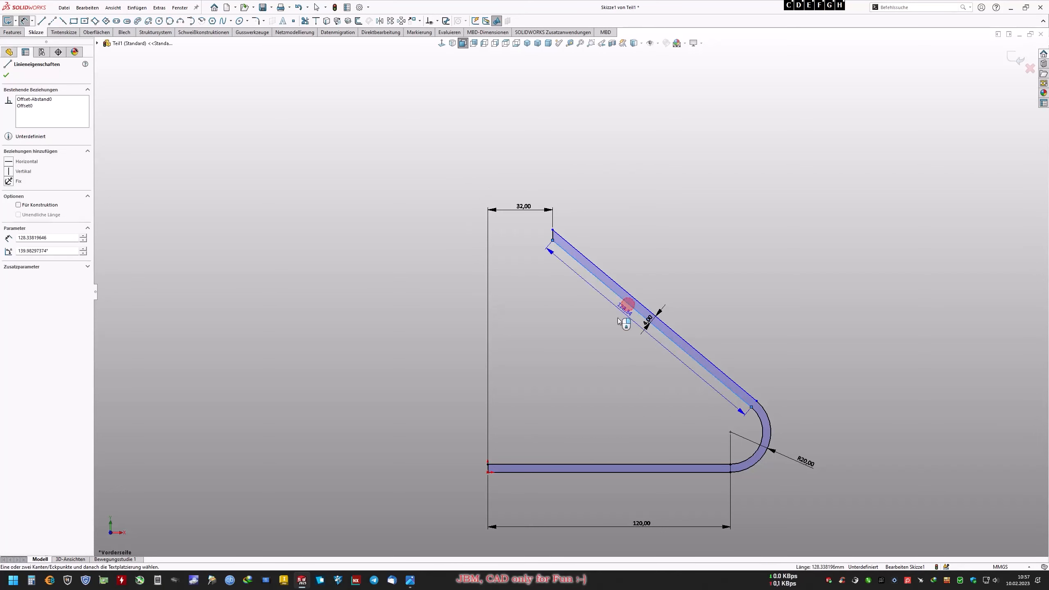
left_click(574, 463)
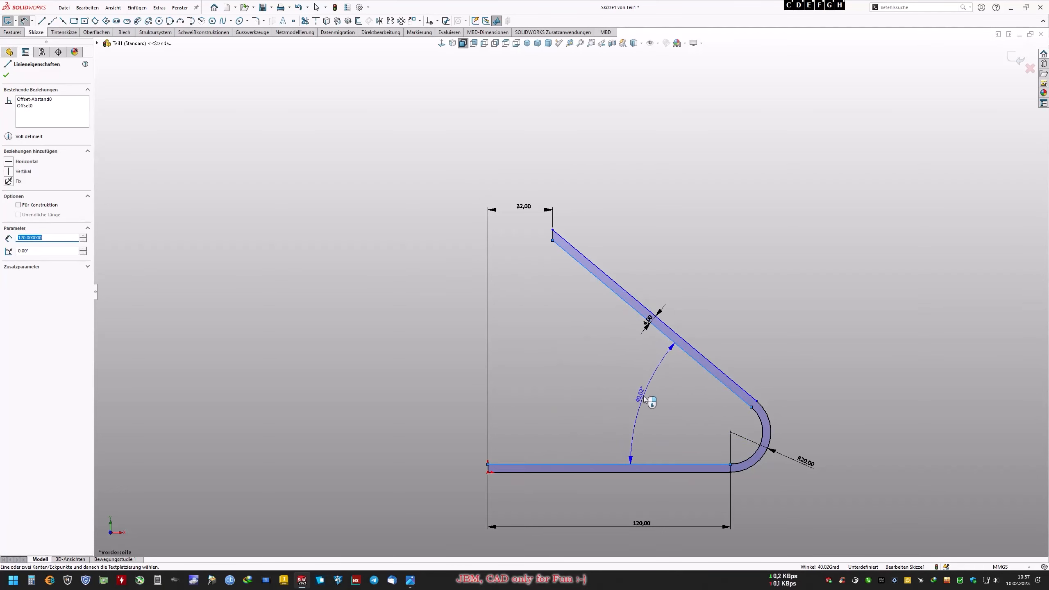
left_click(642, 396)
left_click(608, 385)
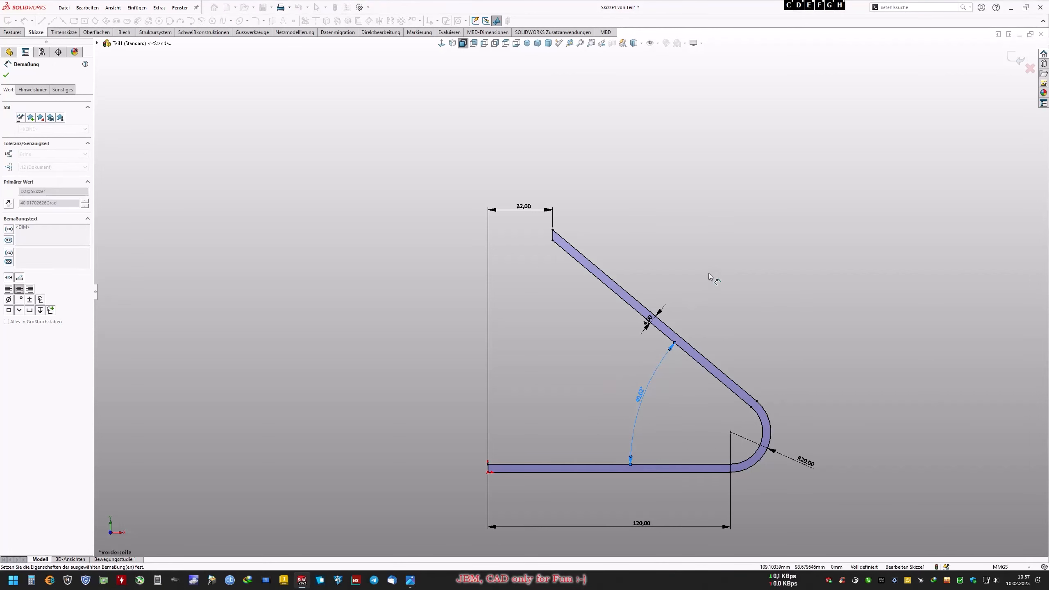
left_click(707, 272)
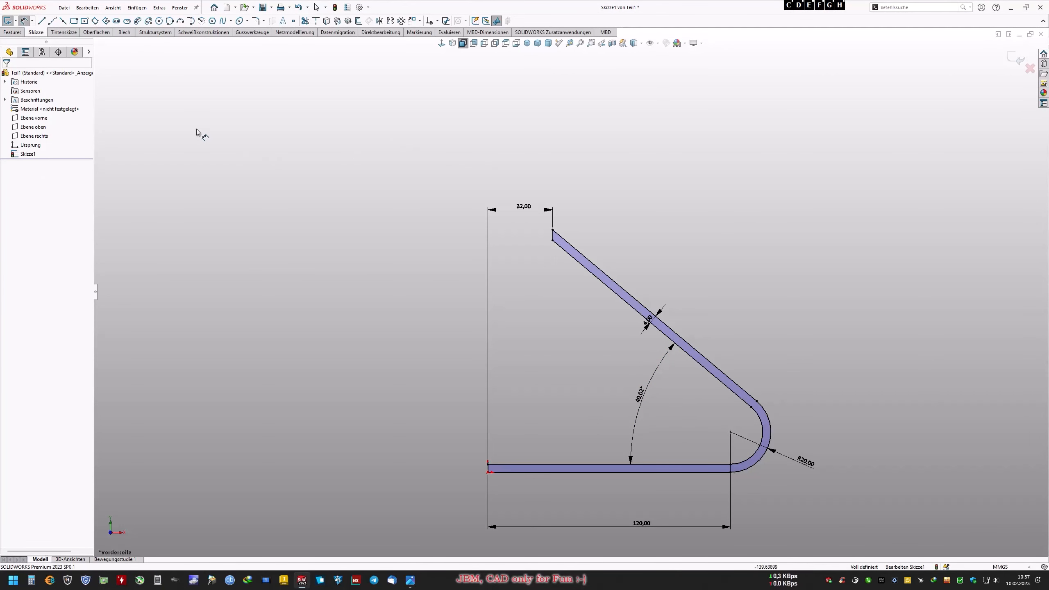
Revolve the wall profile 360° about the short vertical line at the origin and show the body in dimetric view
left_click(13, 32)
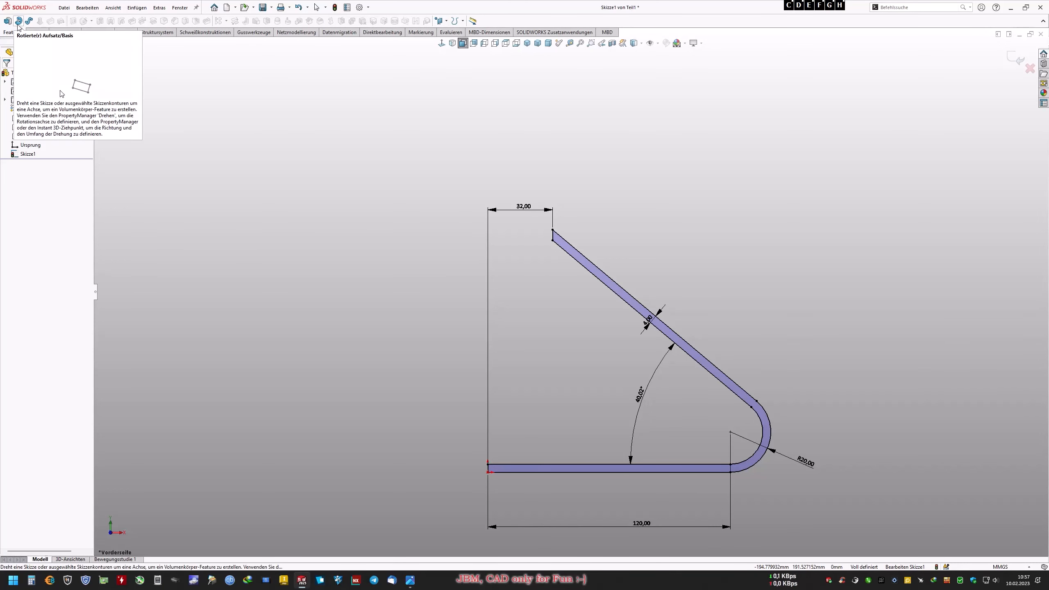
left_click(18, 20)
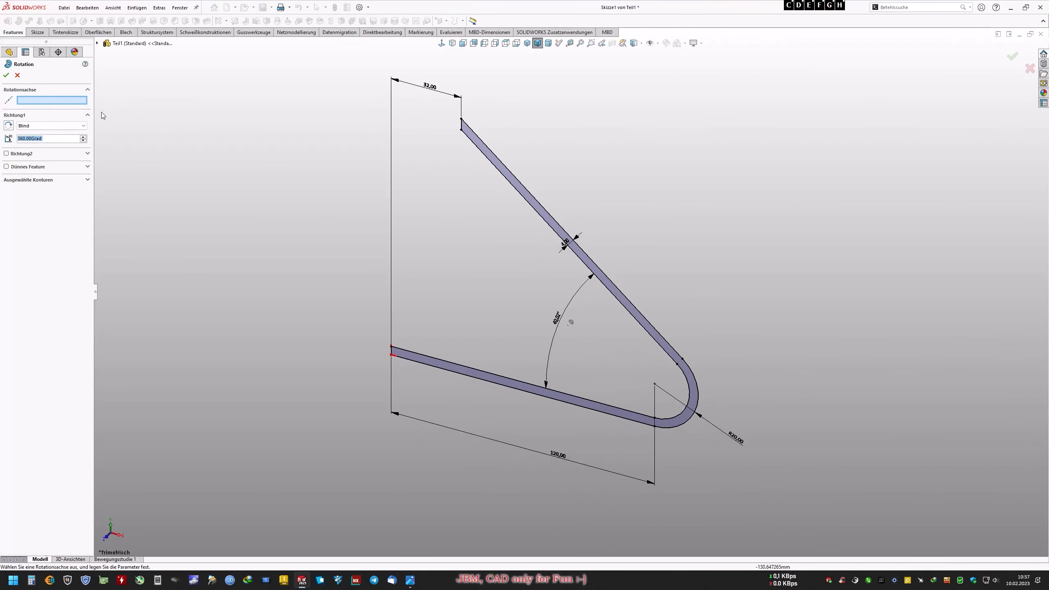
scroll(427, 335, "up", 1)
scroll(427, 334, "down", 8)
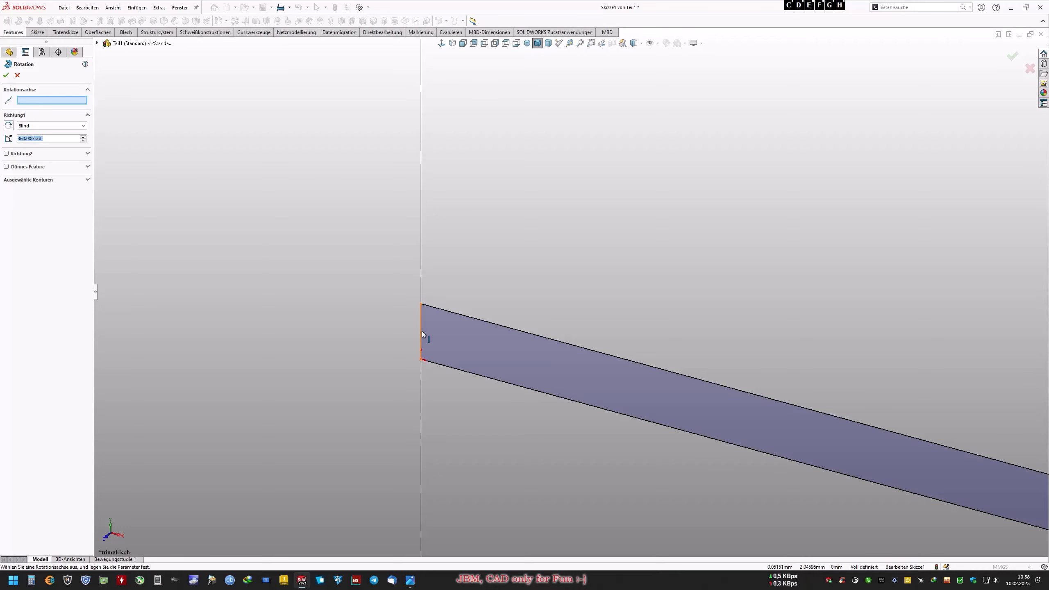
left_click(421, 331)
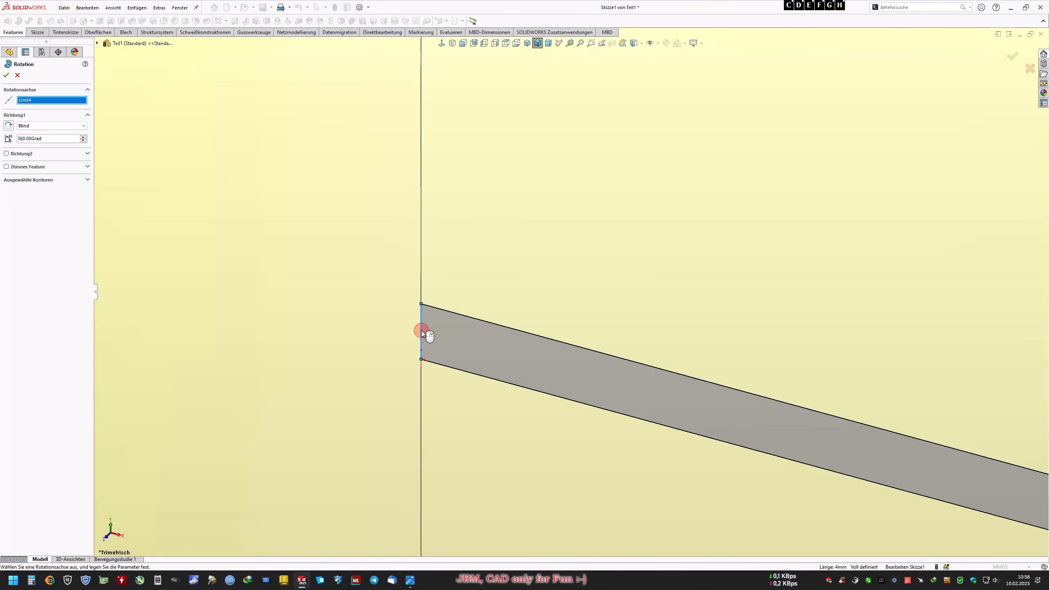
left_click(6, 75)
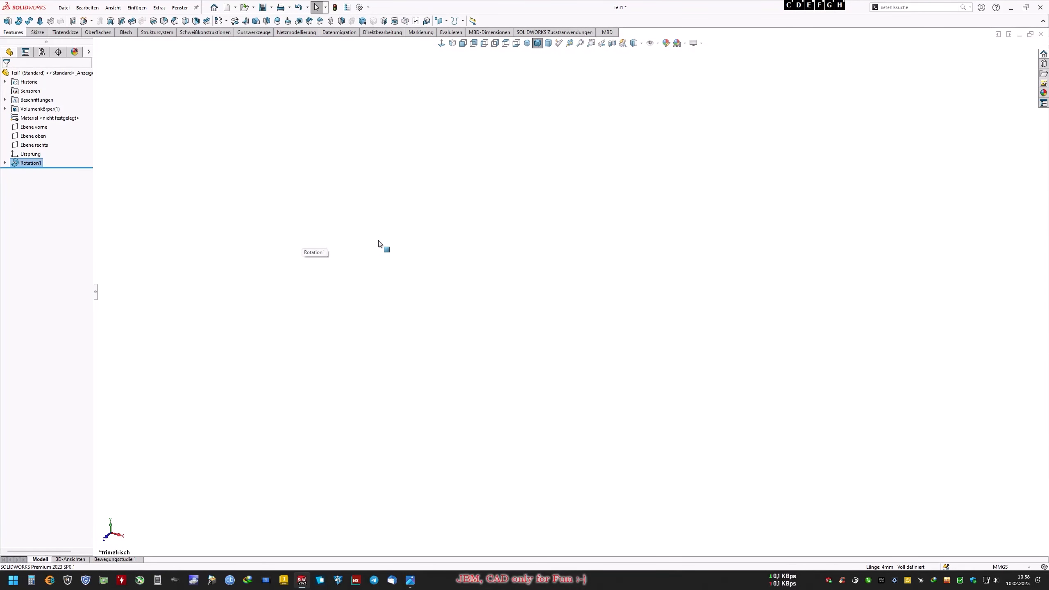
left_click(548, 43)
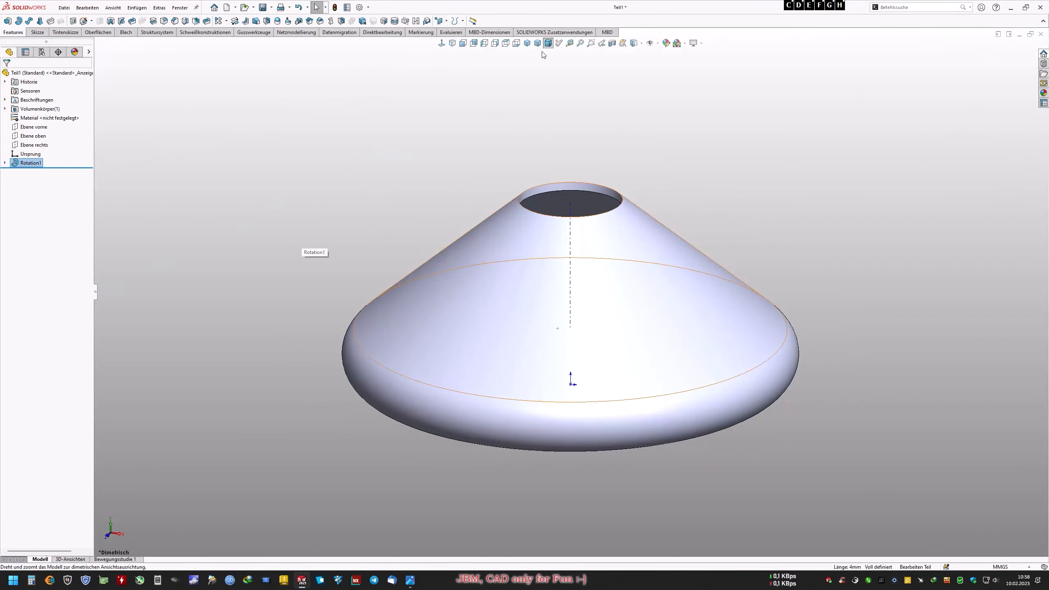
left_click(440, 143)
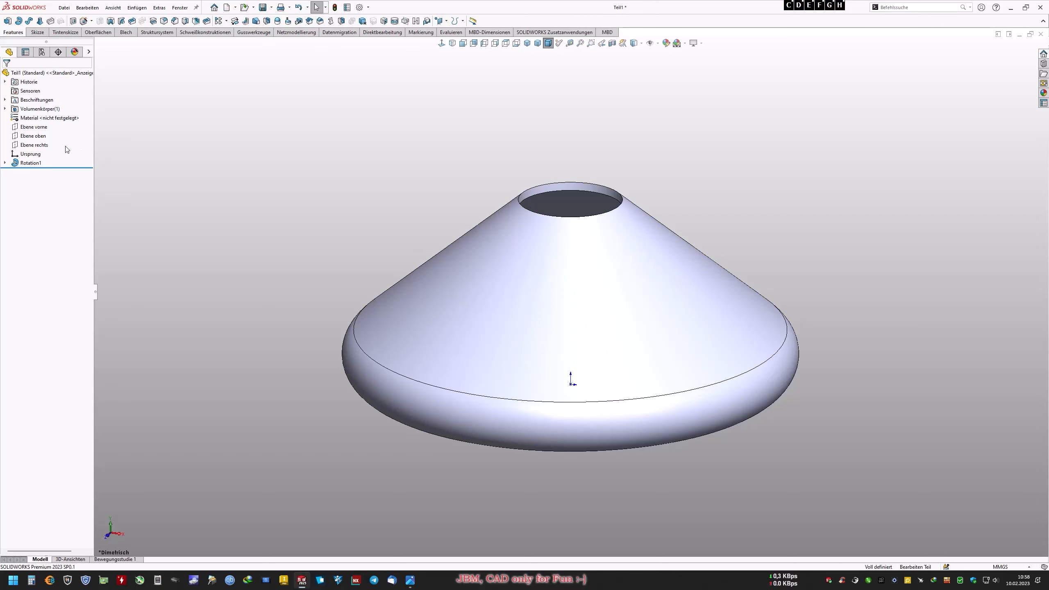
Start a new sketch on the front plane (Ebene vorne) and apply a section view through the revolved base
left_click(34, 127)
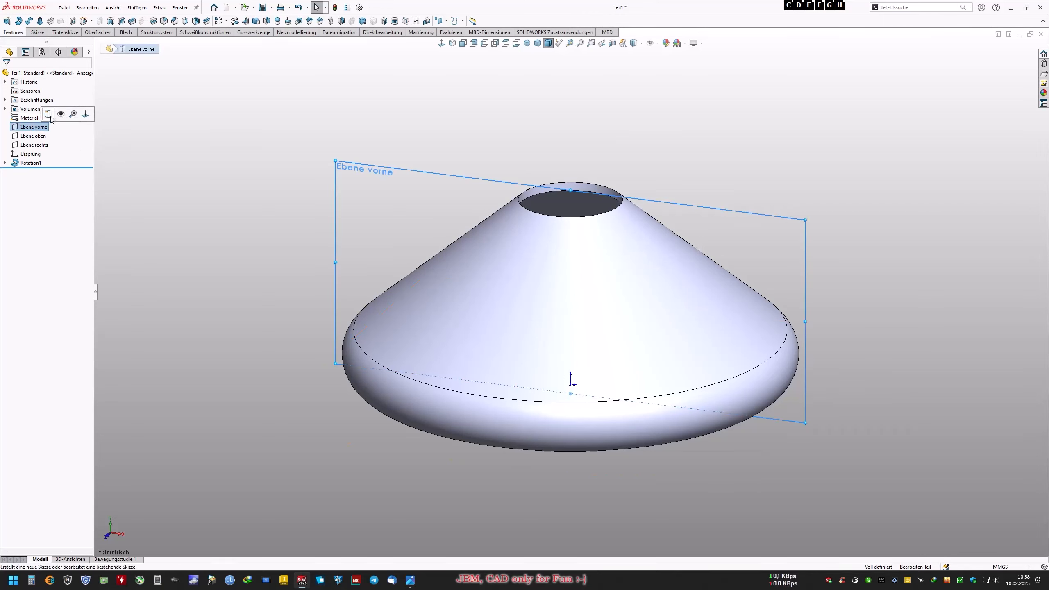
left_click(48, 115)
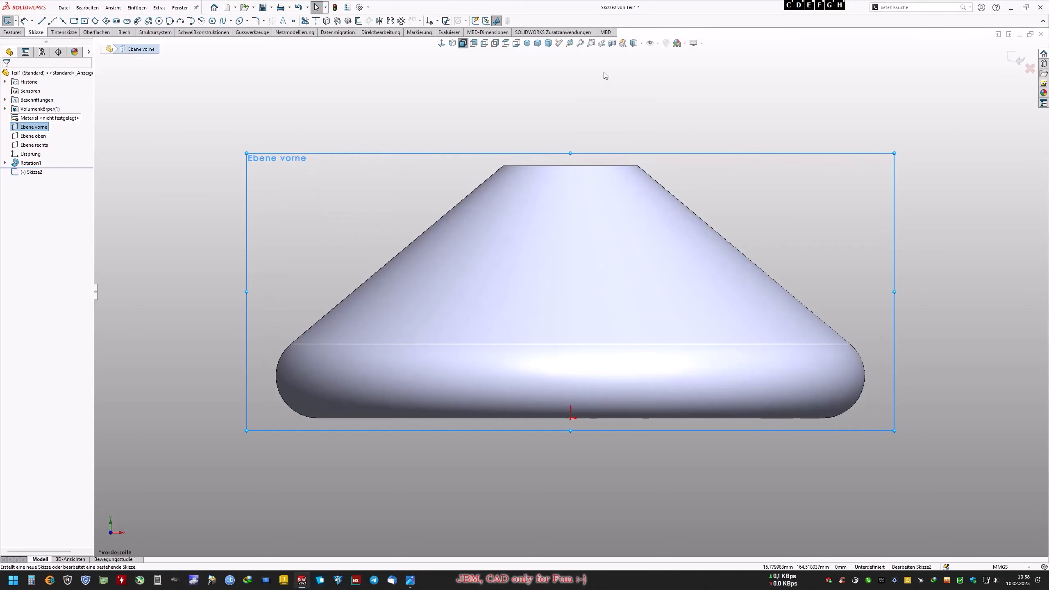
left_click(612, 43)
left_click(5, 75)
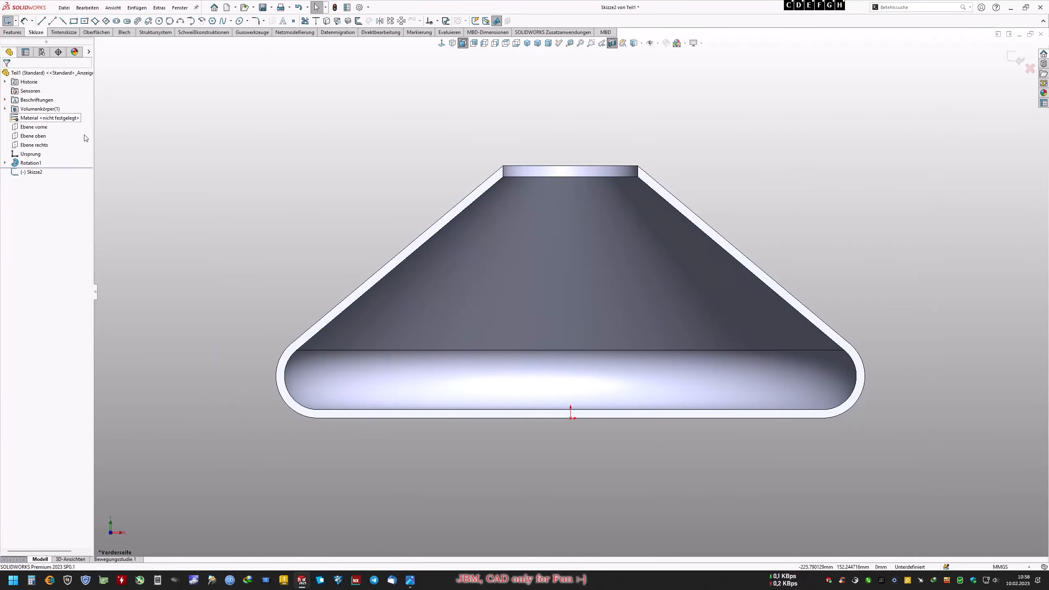
Show the right plane (Ebene rechts) in the sectioned view of the base
scroll(582, 264, "up", 3)
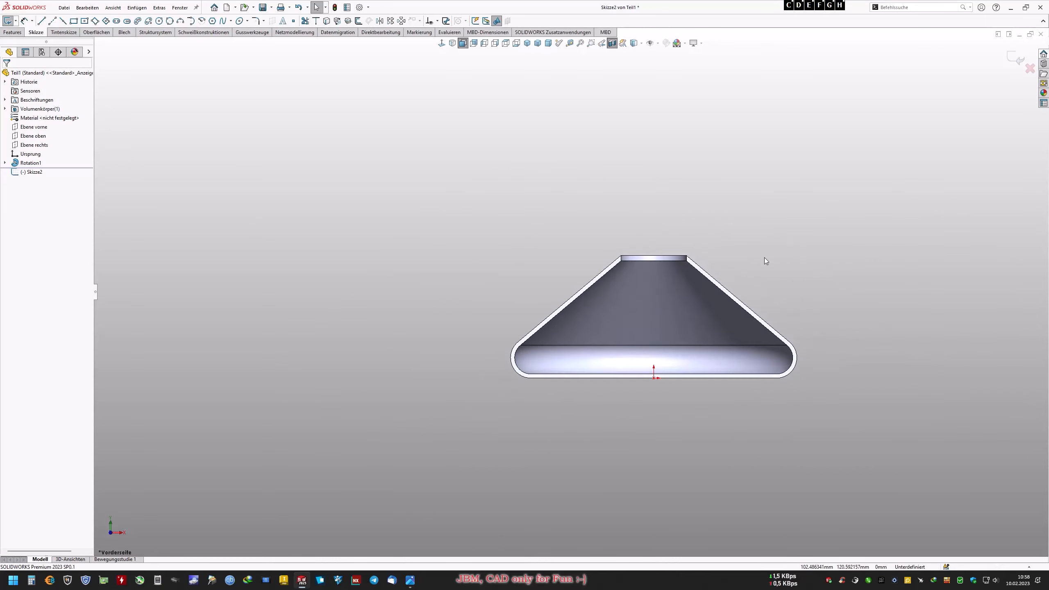
scroll(764, 258, "down", 2)
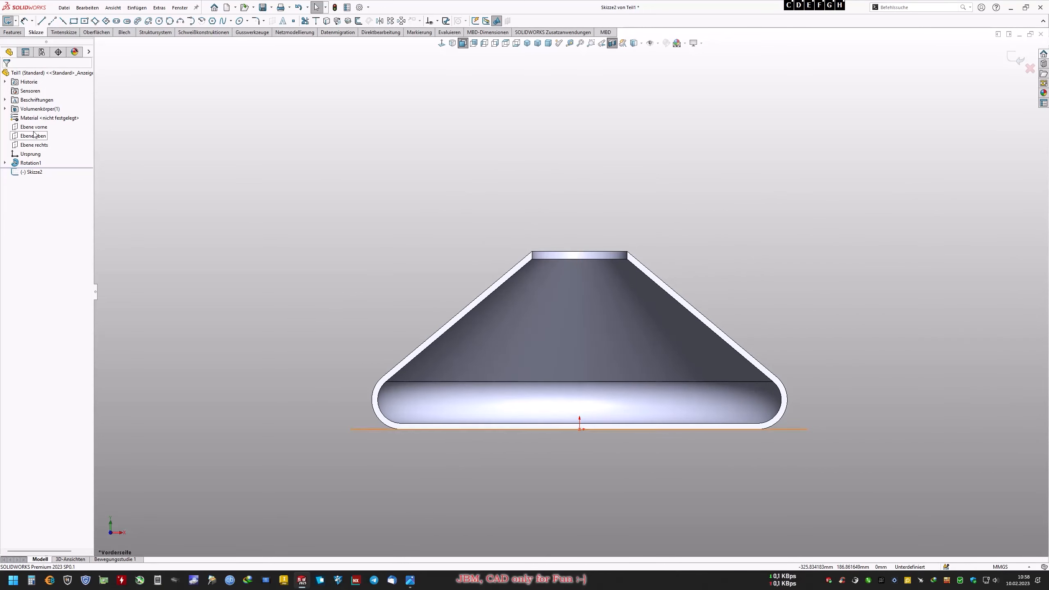
right_click(37, 145)
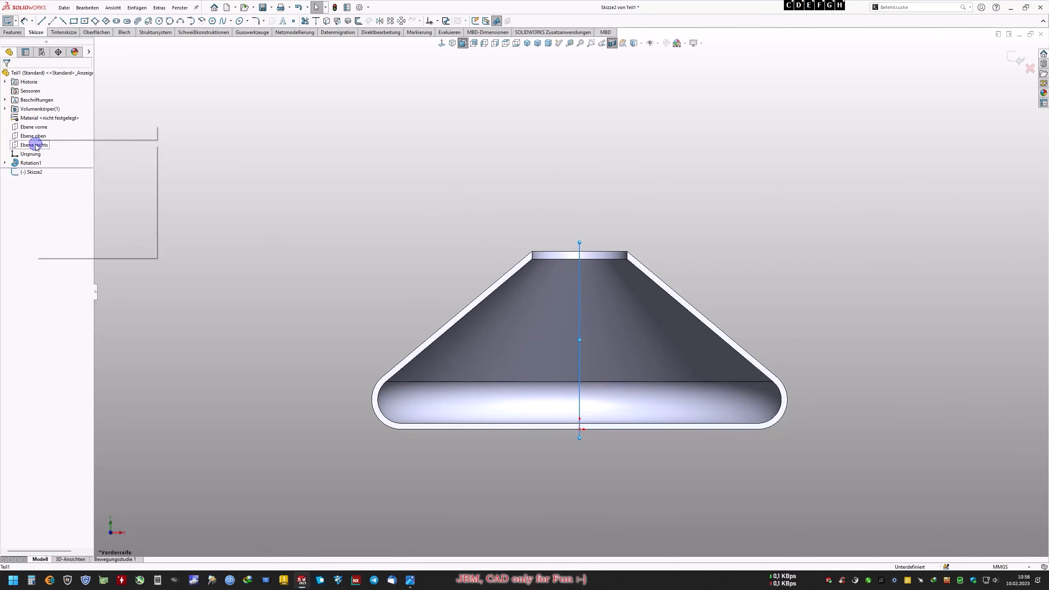
left_click(226, 112)
scroll(223, 119, "down", 3)
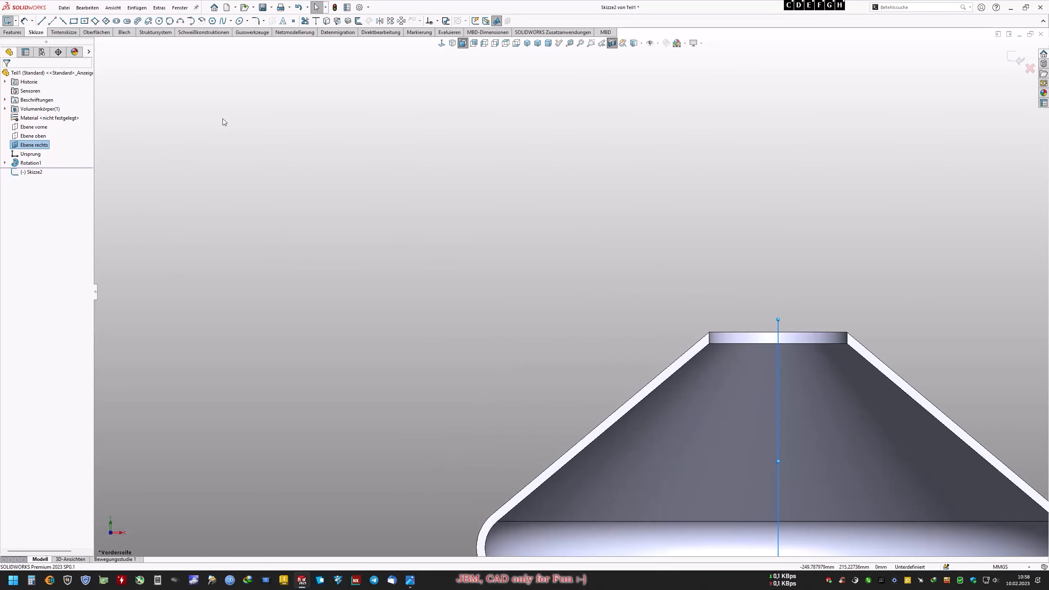
scroll(217, 123, "up", 3)
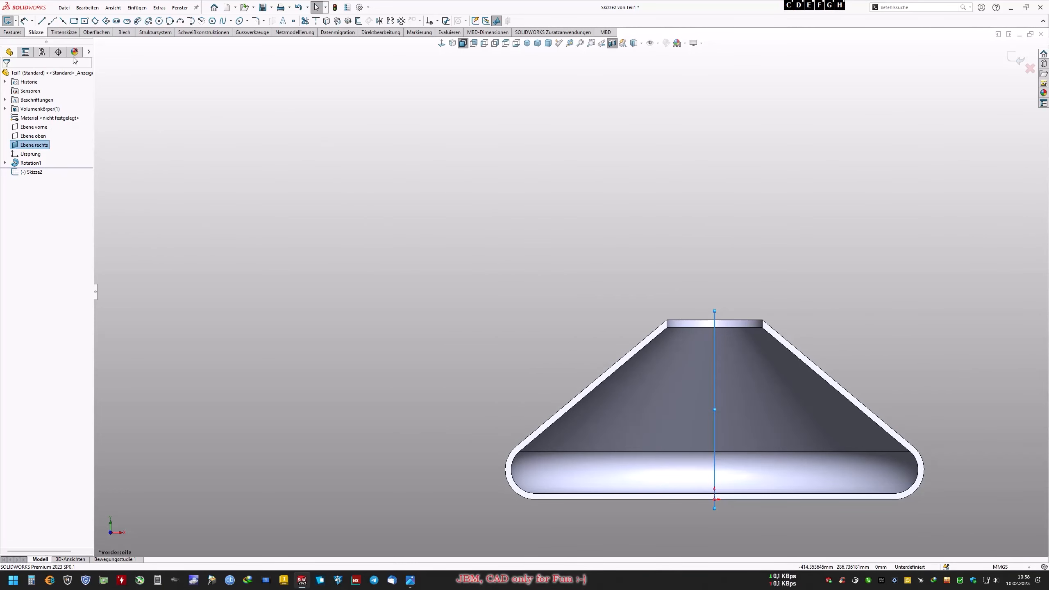
Sketch a line about 340 mm long from the origin, slanting up to the left through the base wall
left_click(42, 21)
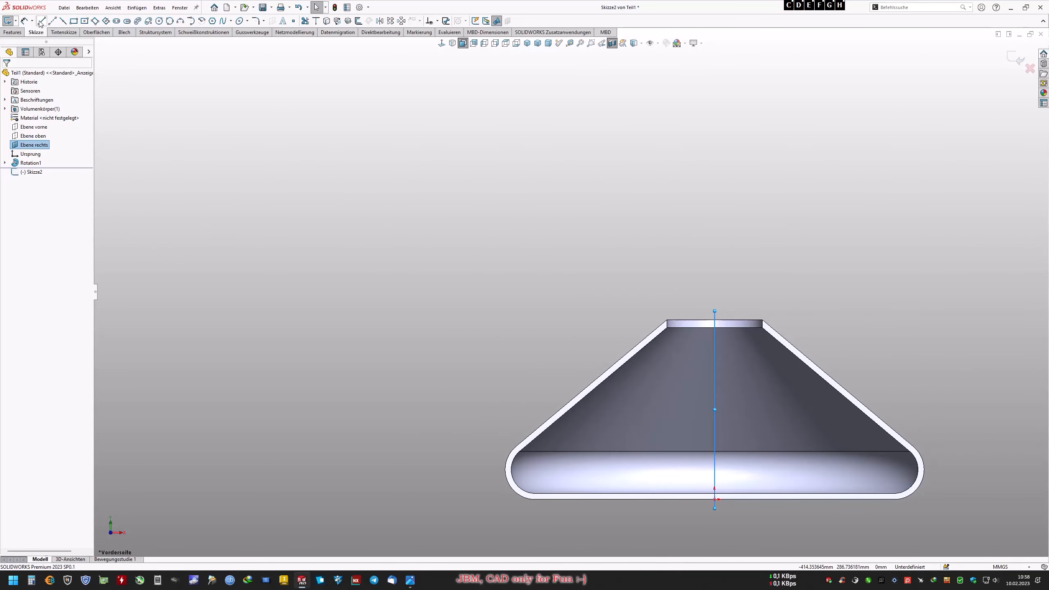
left_click(715, 500)
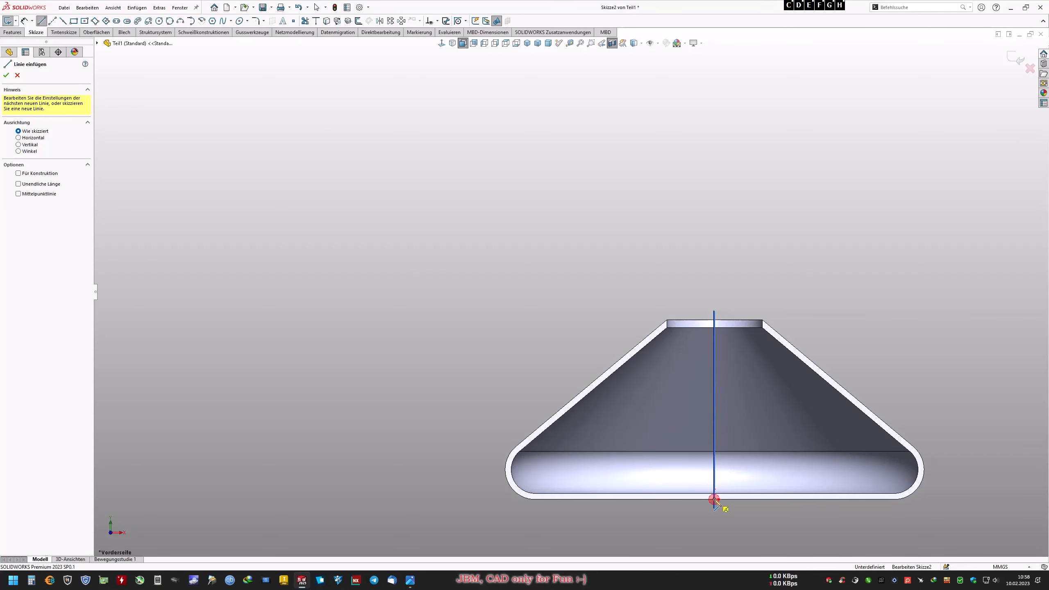
left_click(439, 71)
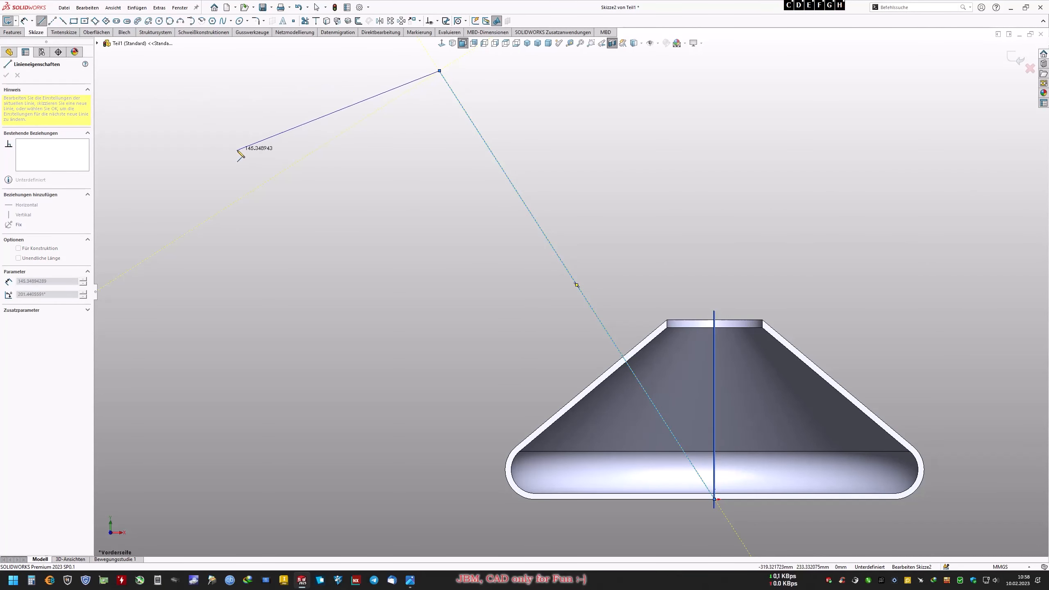
key("Escape")
scroll(573, 294, "up", 1)
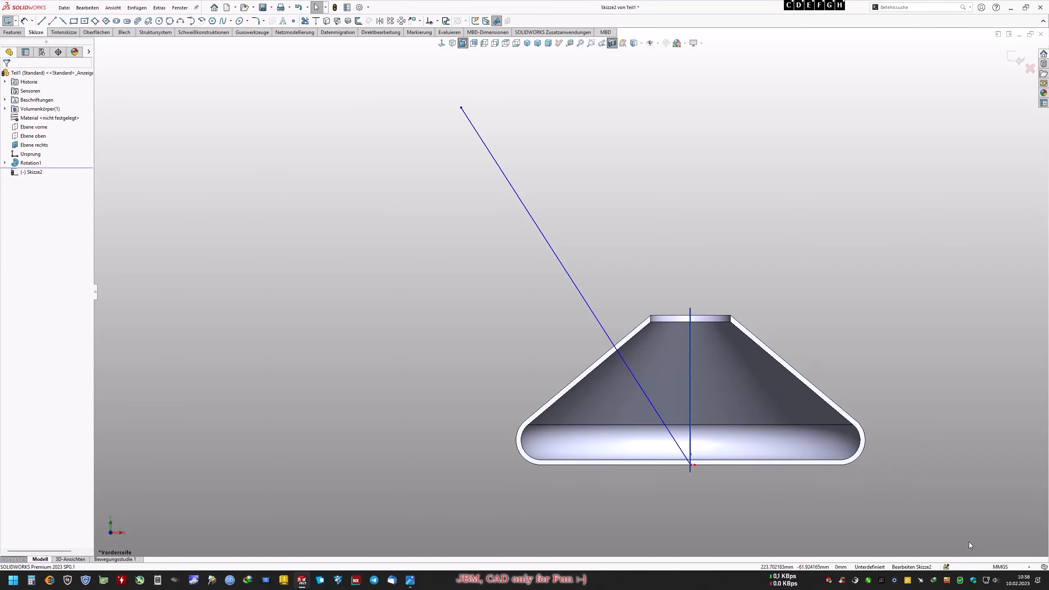
Dimension the angle between the slanted line and the right plane as 36°
left_click(24, 20)
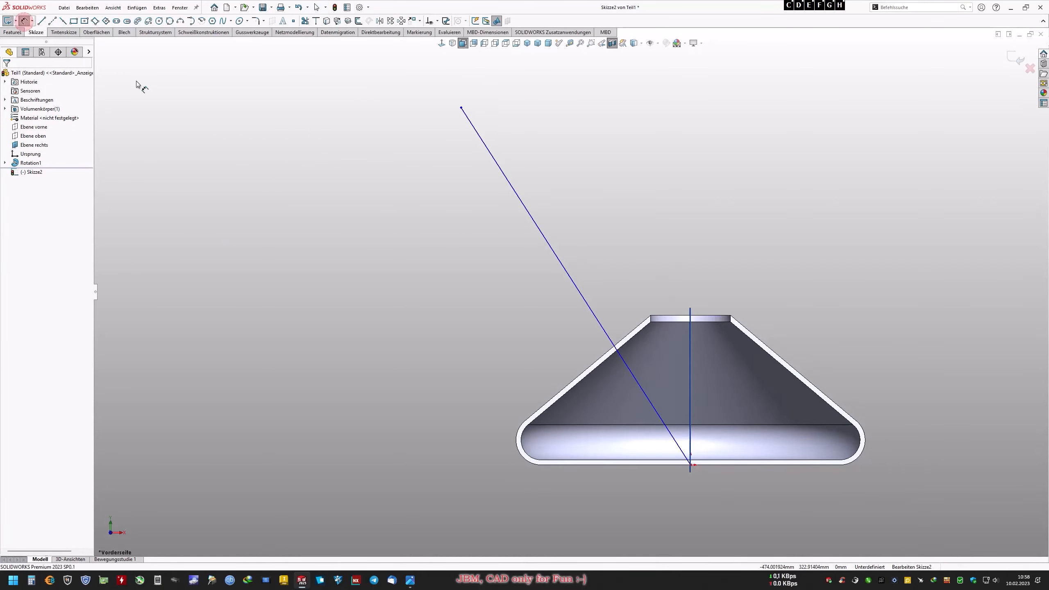
left_click(654, 409)
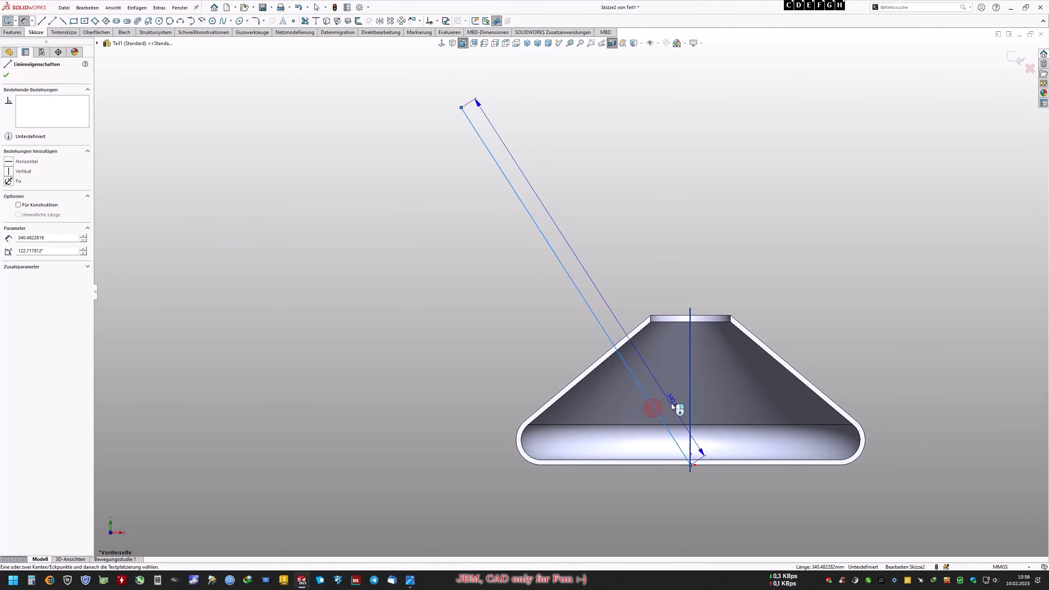
left_click(689, 404)
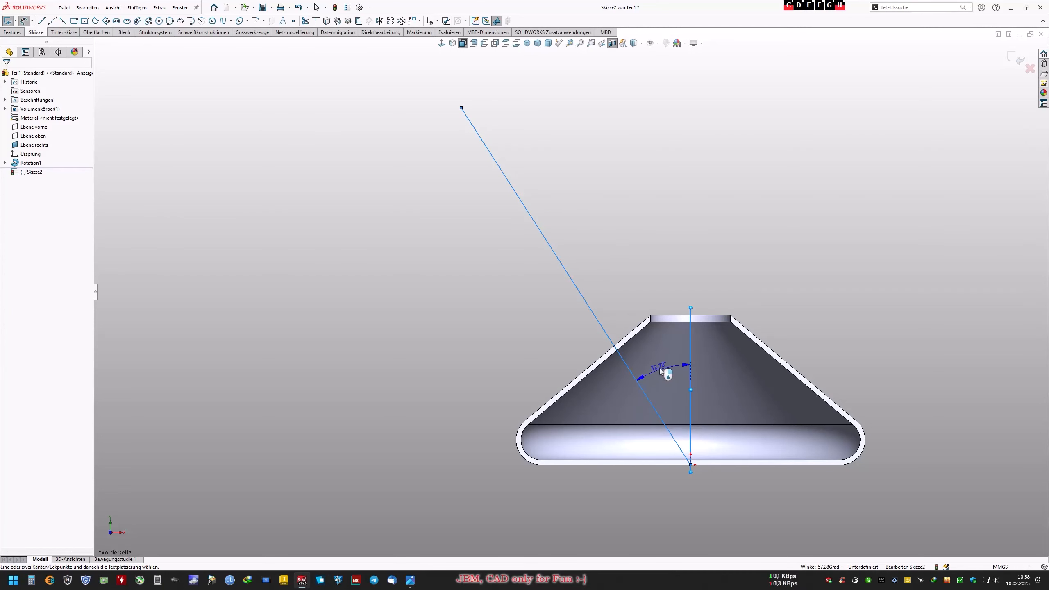
left_click(657, 362)
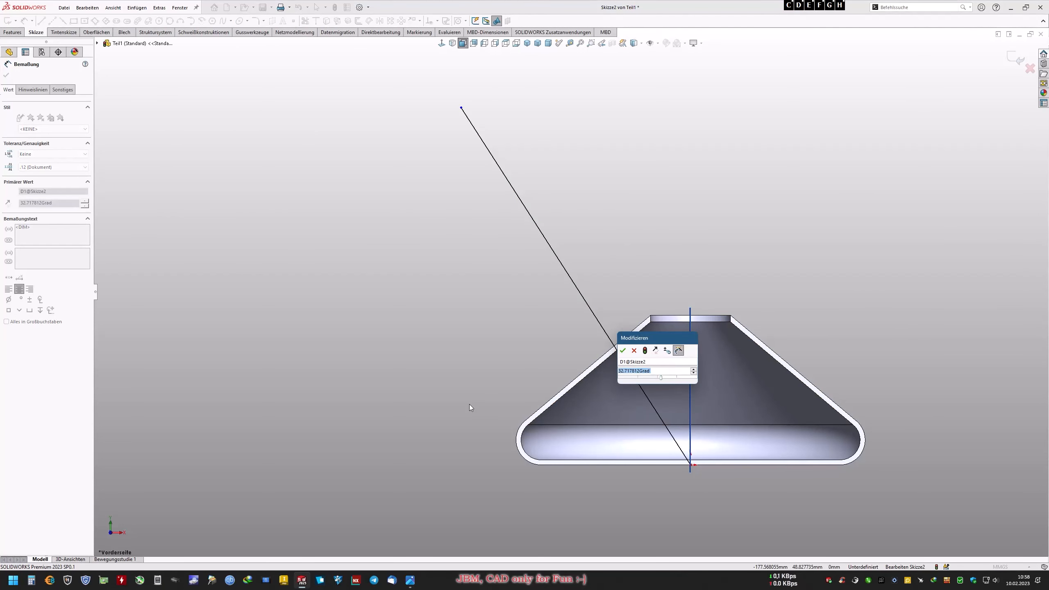
type("36")
key("Return")
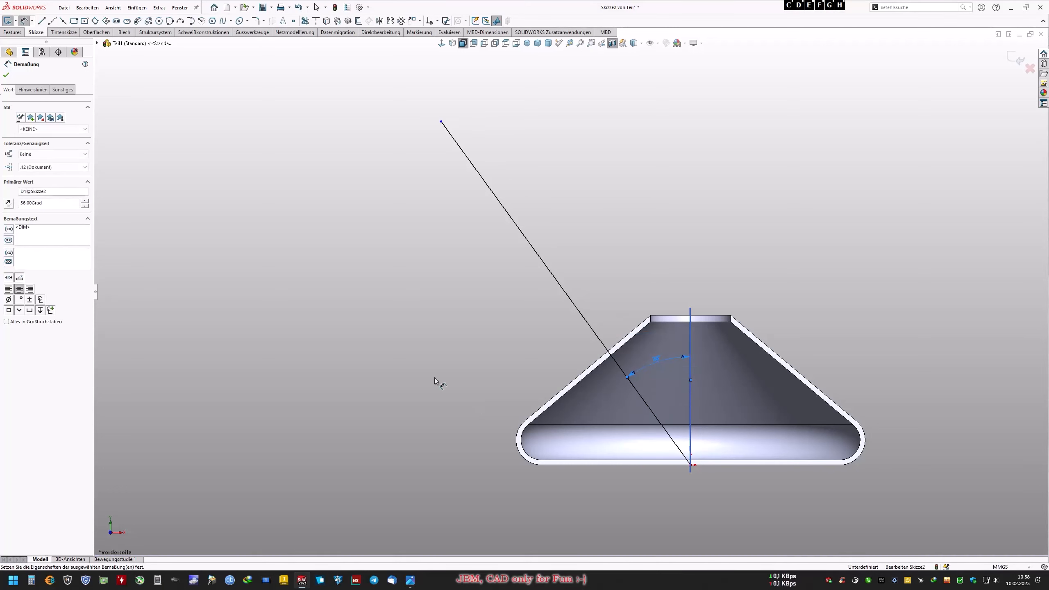
left_click(398, 348)
scroll(932, 401, "up", 1)
scroll(903, 429, "down", 3)
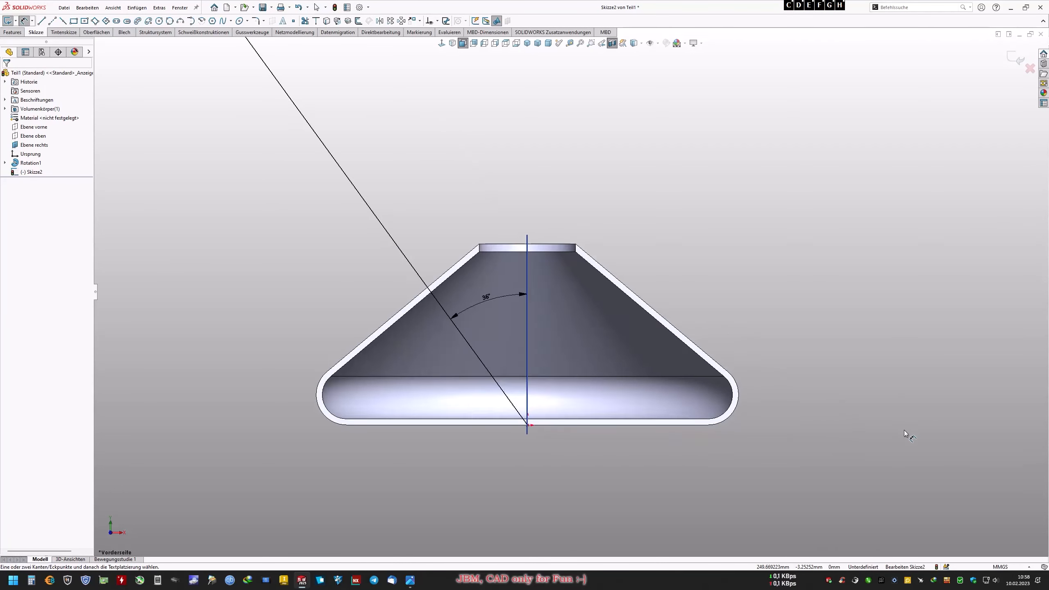
Convert the lower inner edge of the neck opening into a sketch line and make it construction geometry
scroll(353, 168, "up", 1)
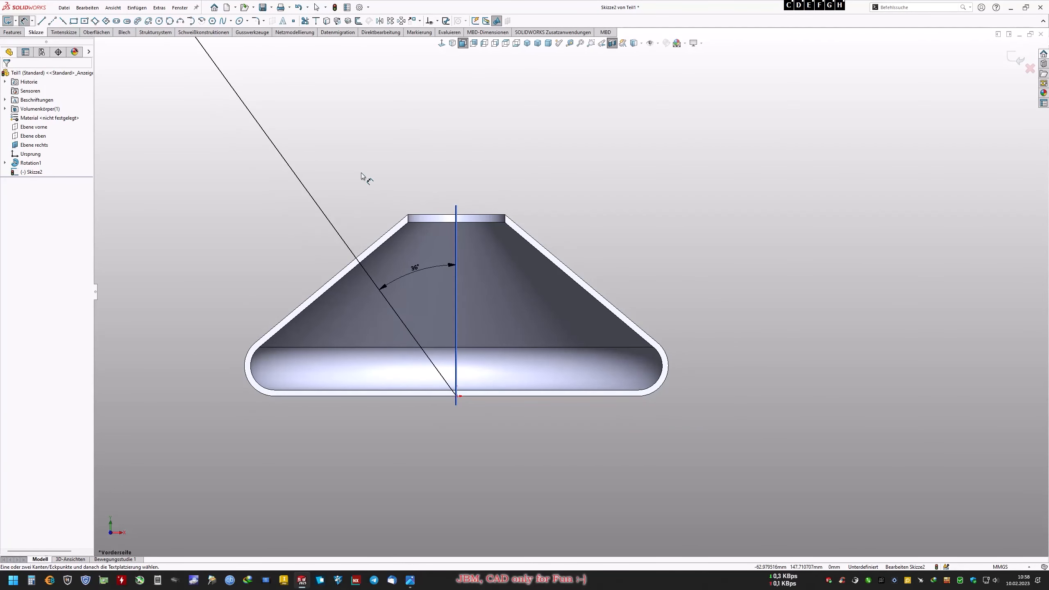
scroll(373, 167, "down", 1)
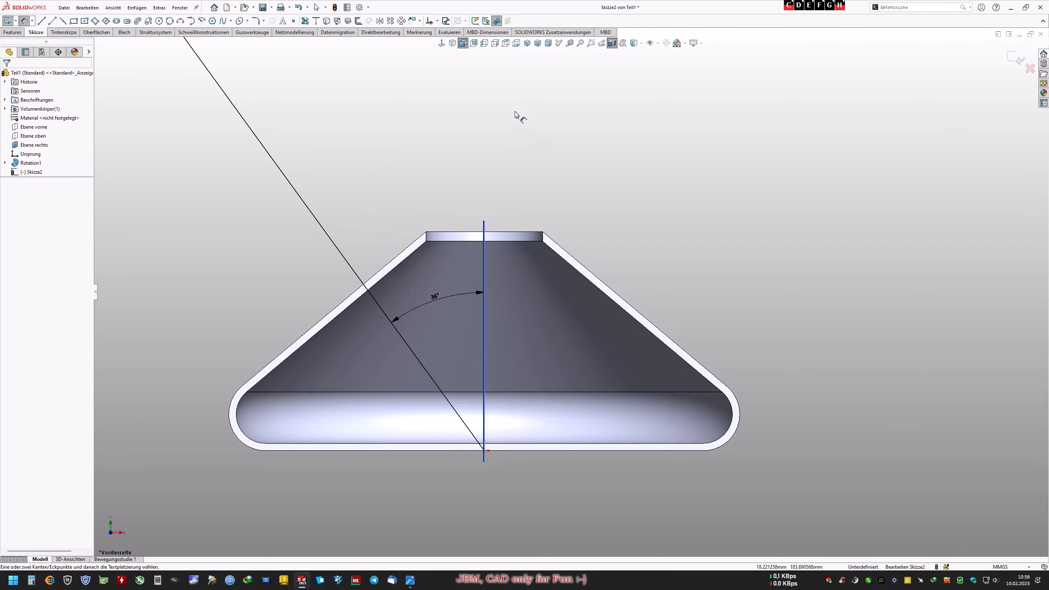
left_click(336, 21)
left_click(436, 242)
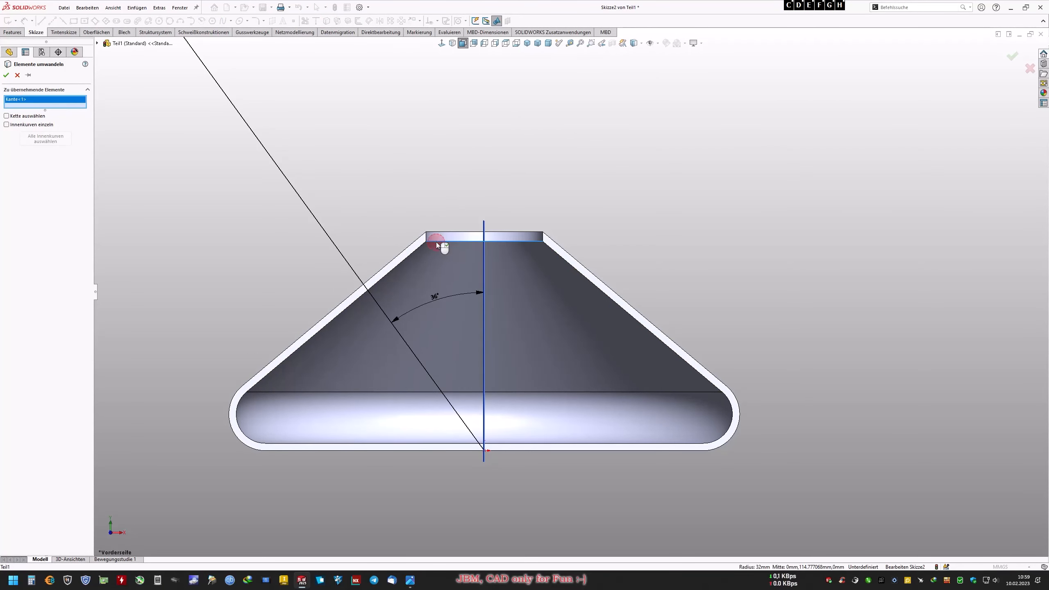
right_click(436, 242)
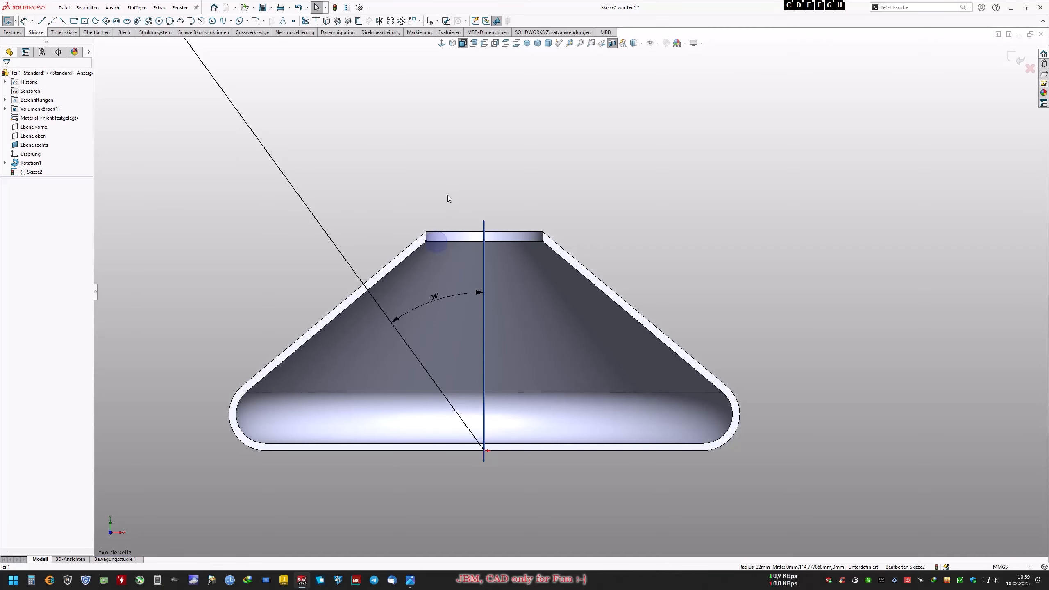
right_click(496, 242)
left_click(518, 231)
key("Escape")
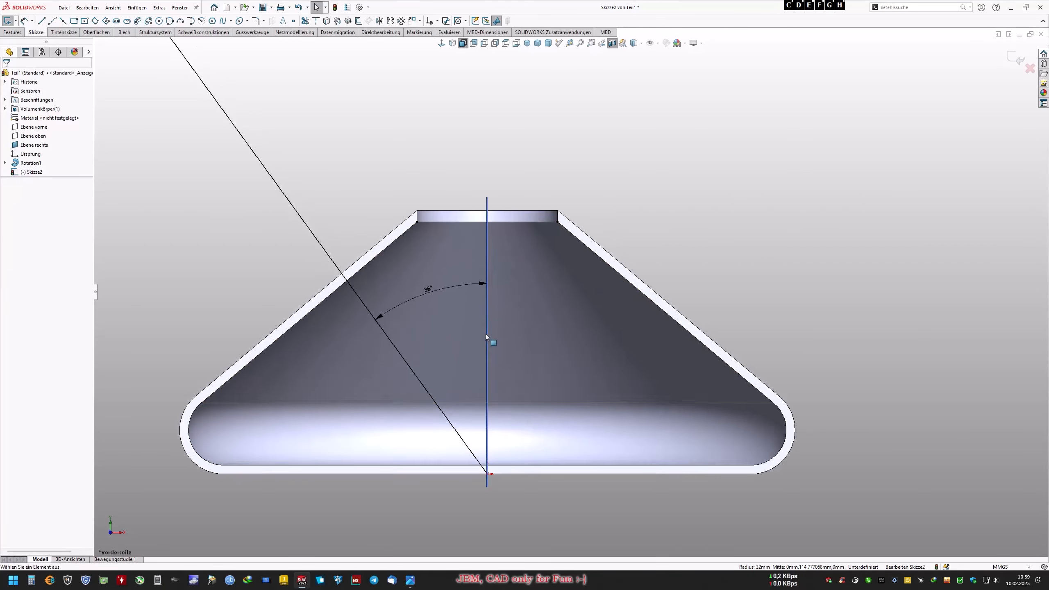
Sketch a vertical line about 178 mm long upward from the midpoint of the converted neck edge
scroll(485, 333, "up", 3)
scroll(650, 204, "down", 2)
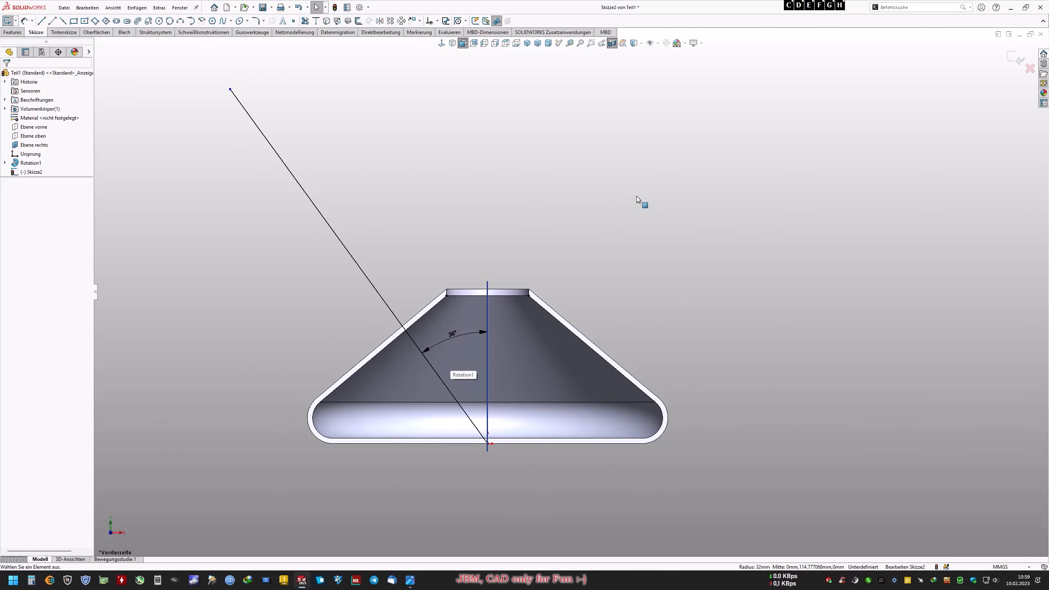
left_click(41, 21)
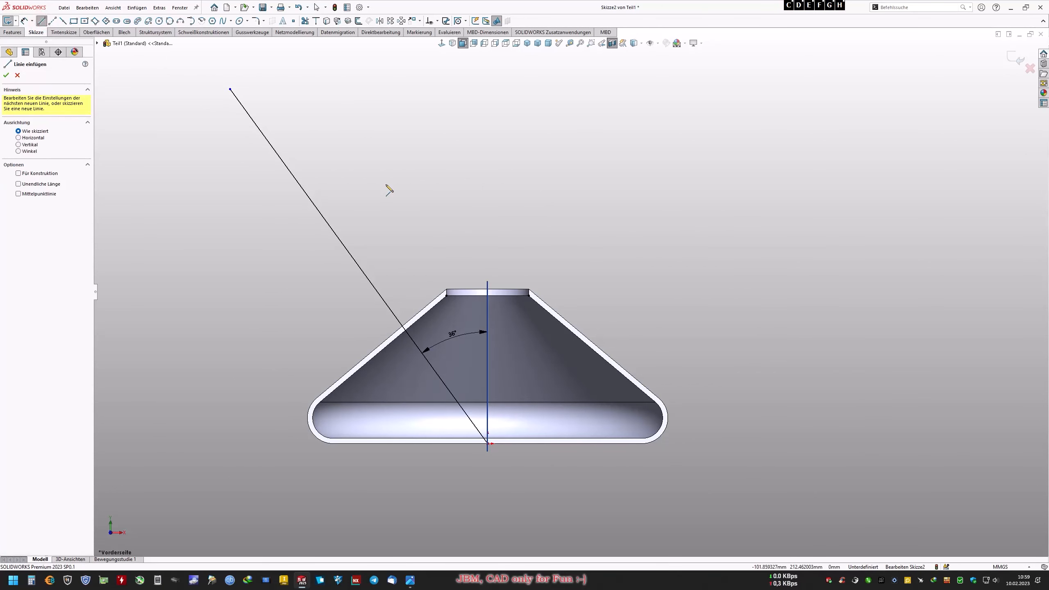
left_click(487, 295)
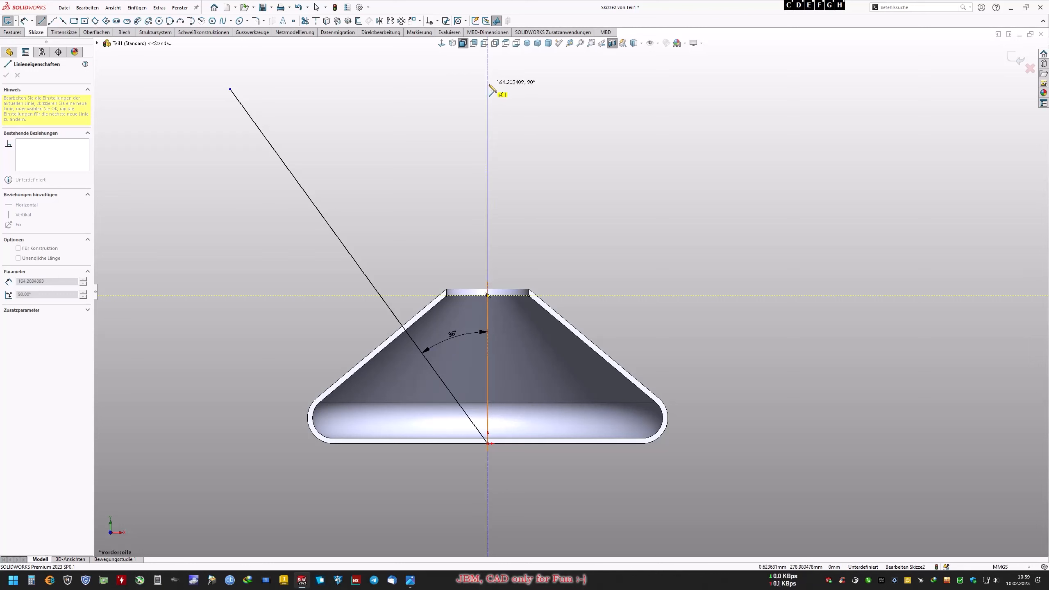
left_click(488, 67)
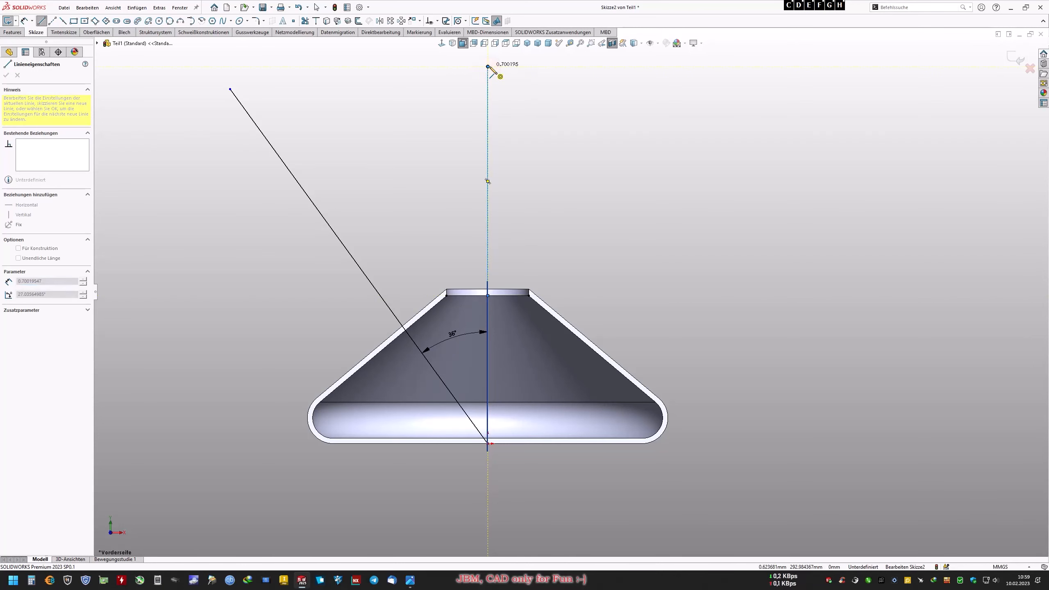
key("Escape")
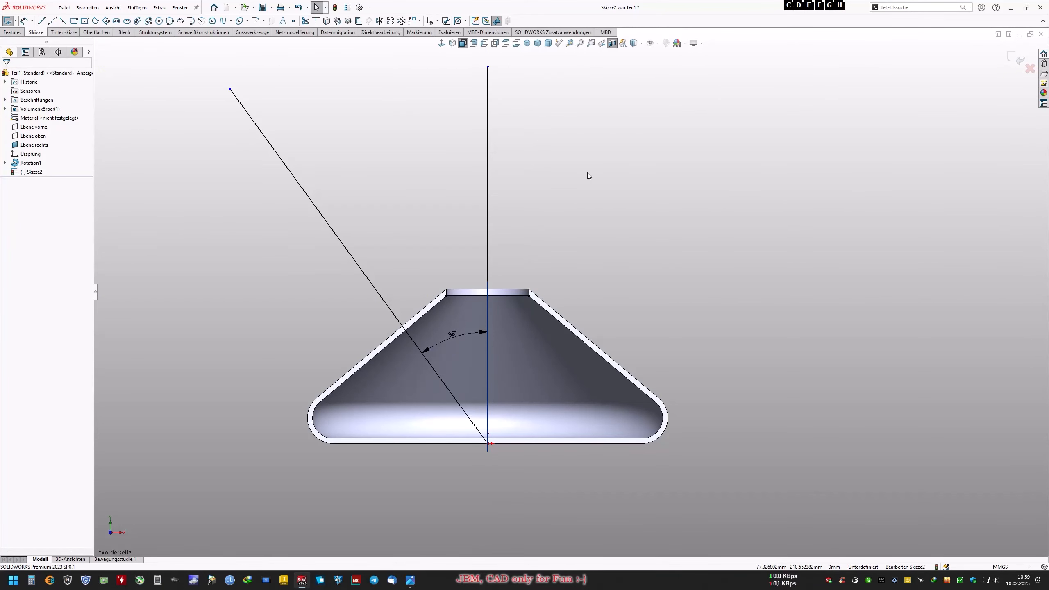
Check the loop radius in the reference drawing and sketch a circle about 68 mm in diameter between the slanted and vertical lines
left_click(410, 580)
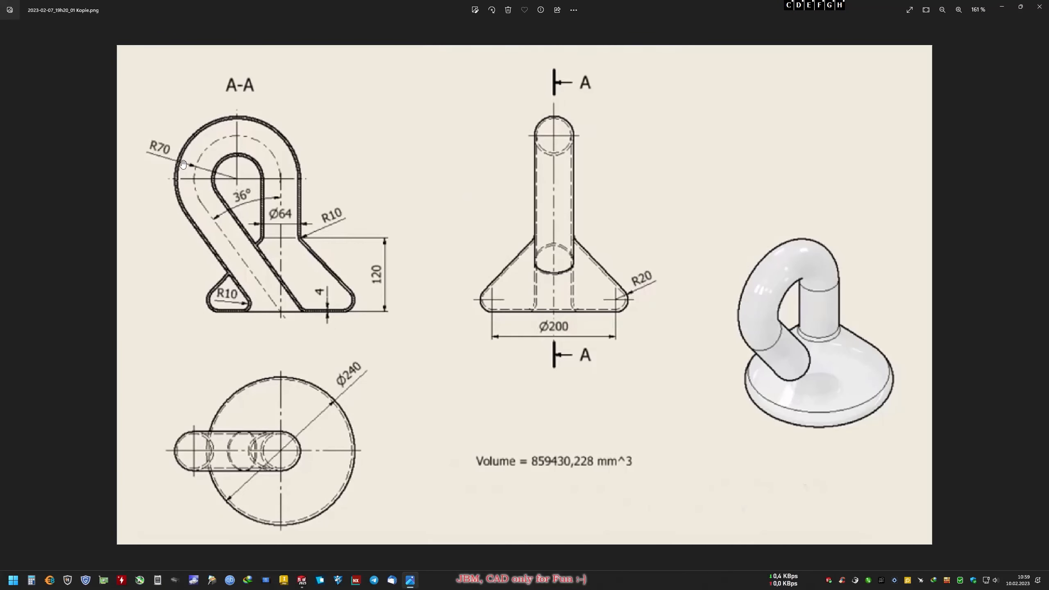
left_click(409, 580)
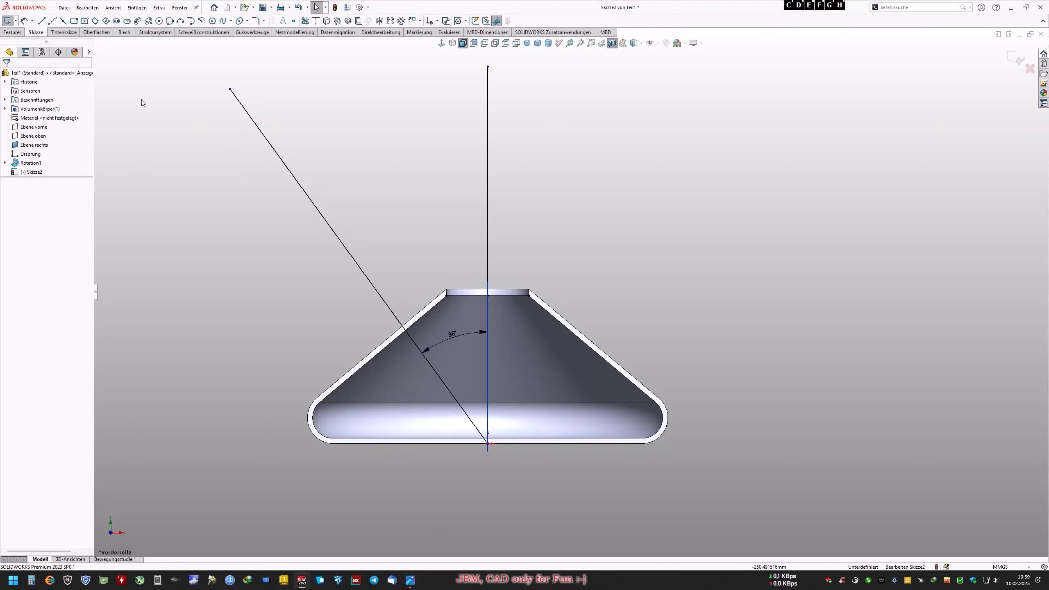
left_click(159, 21)
left_click(377, 122)
left_click(417, 107)
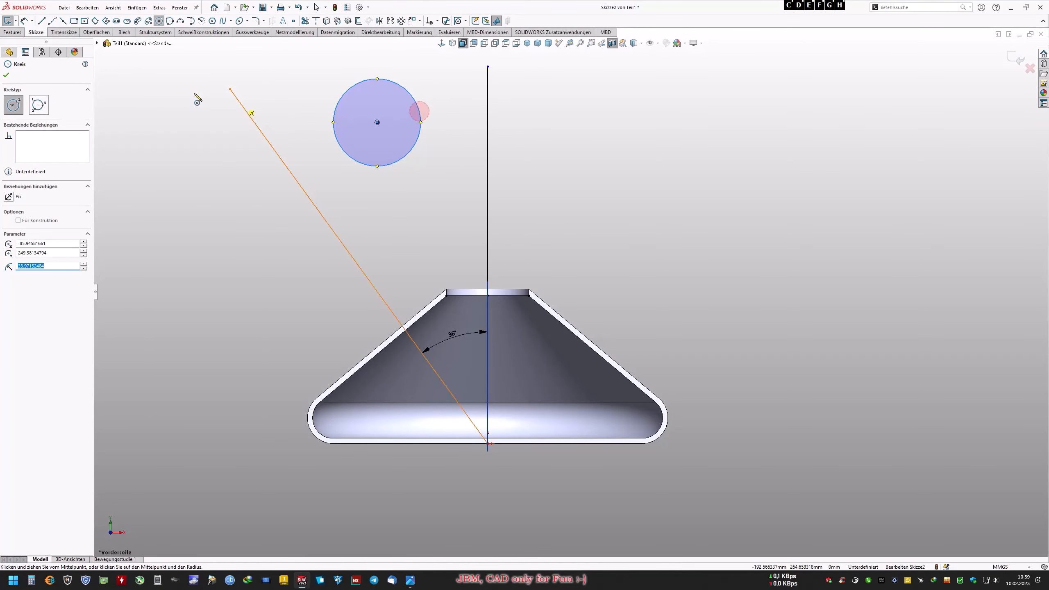
left_click(6, 76)
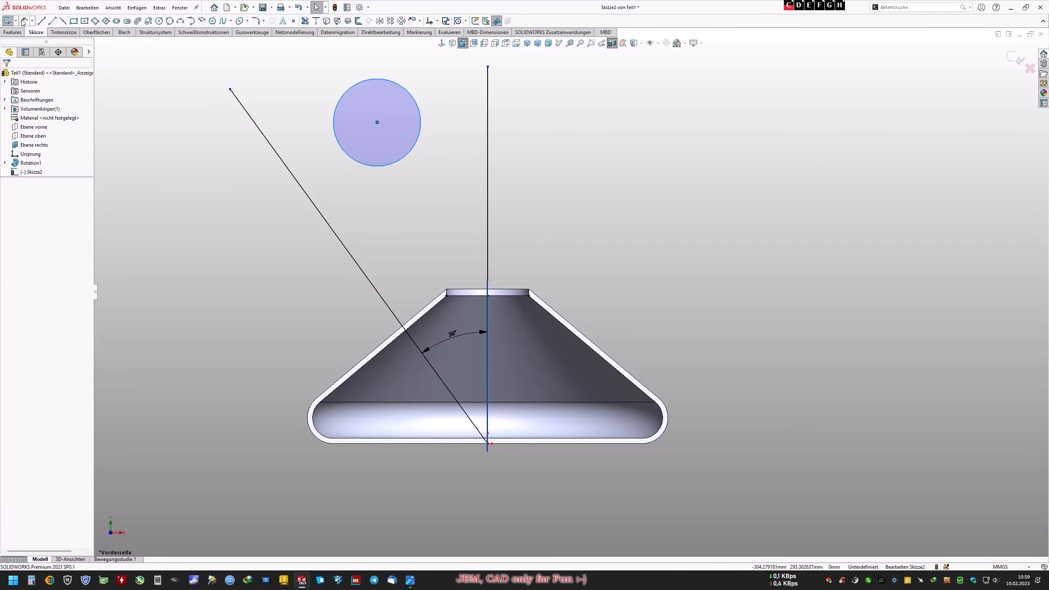
Dimension the circle's diameter as 140 mm using the expression 70*2
left_click(24, 21)
left_click(364, 163)
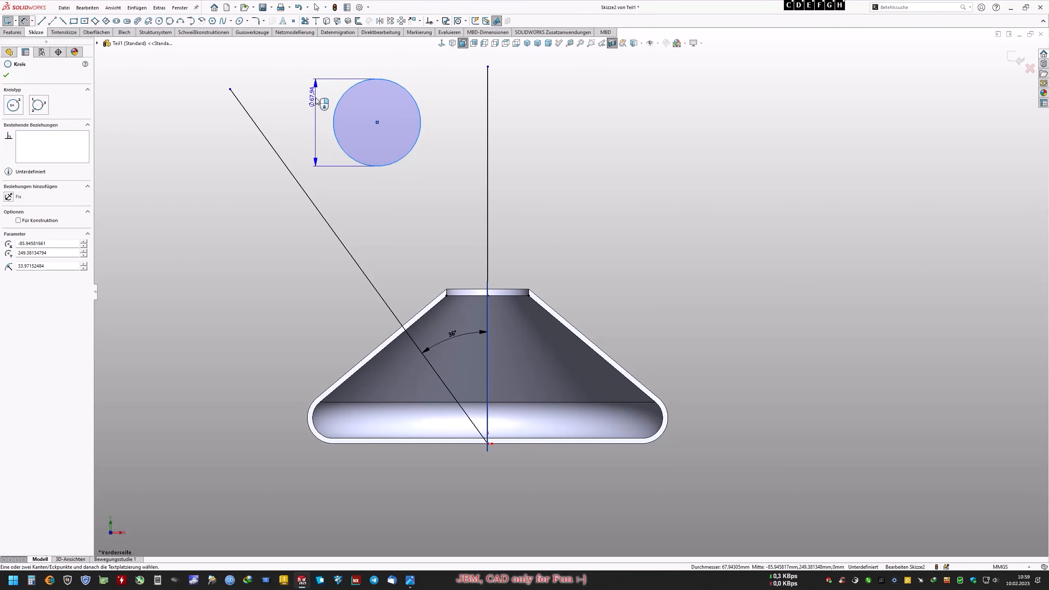
left_click(366, 66)
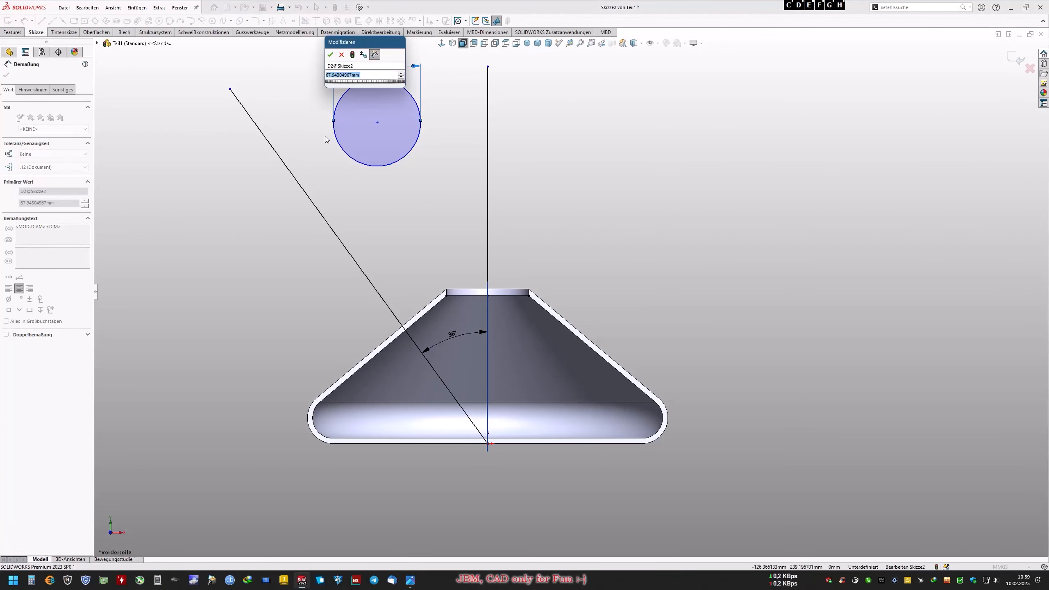
type("70*")
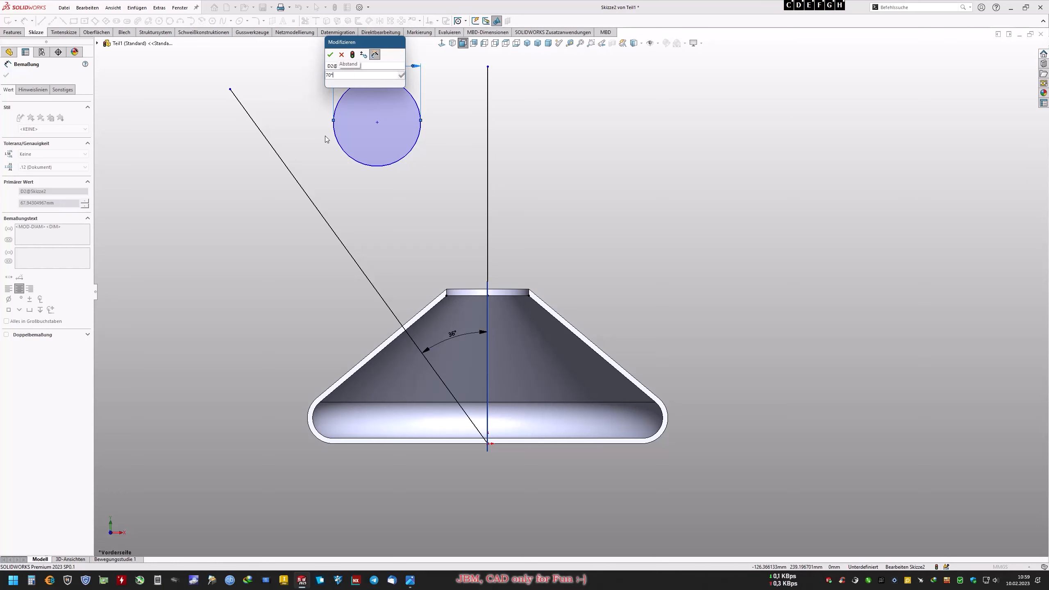
type("2")
key("Return")
left_click(219, 247)
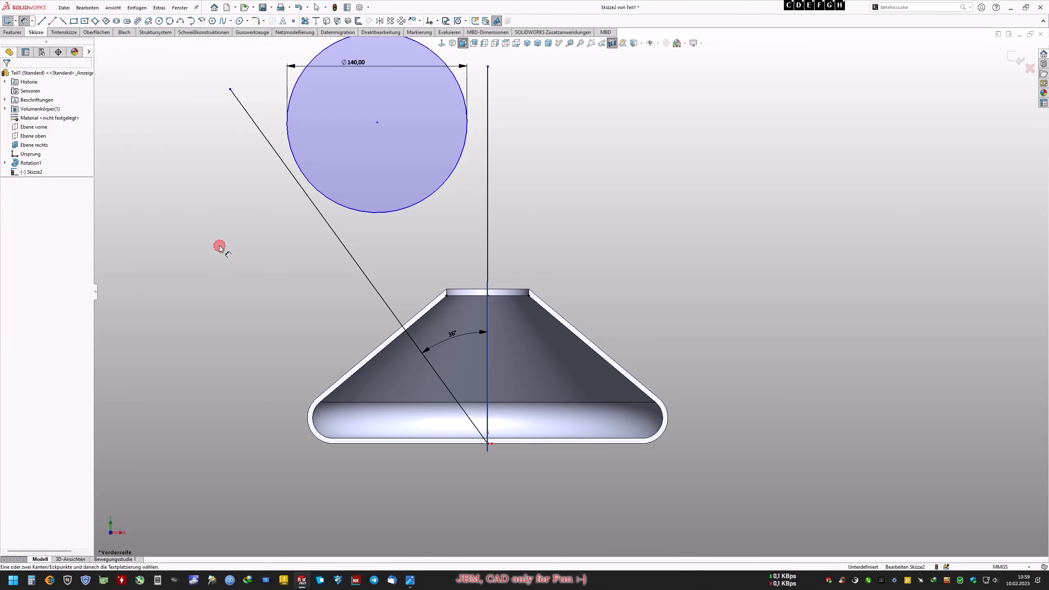
right_click(231, 236)
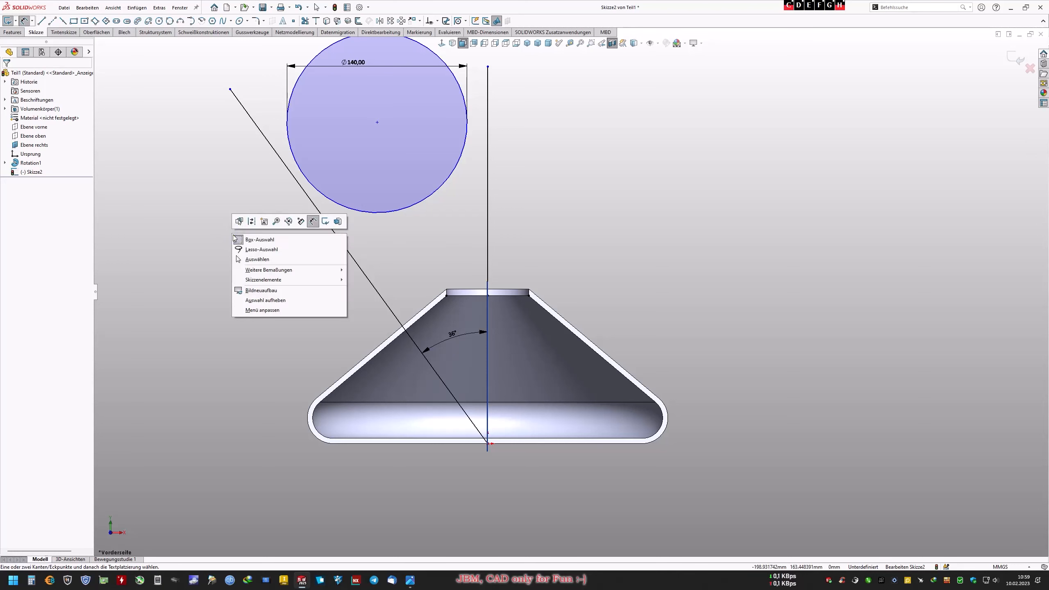
left_click(253, 259)
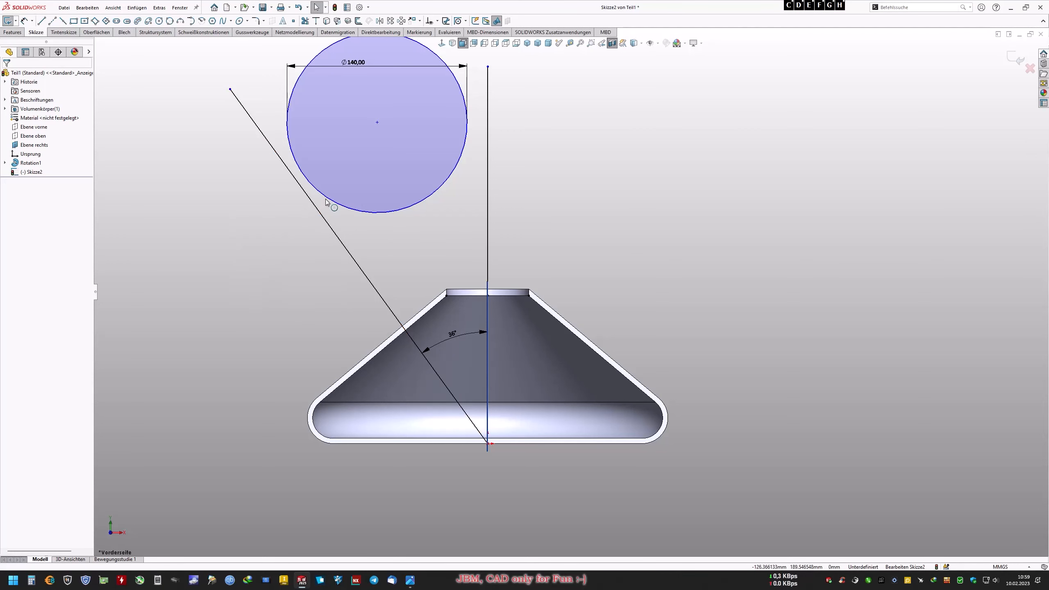
Make the 140 mm circle tangent to both the slanted line and the vertical line
left_click(317, 210)
left_click(318, 212, "ctrl")
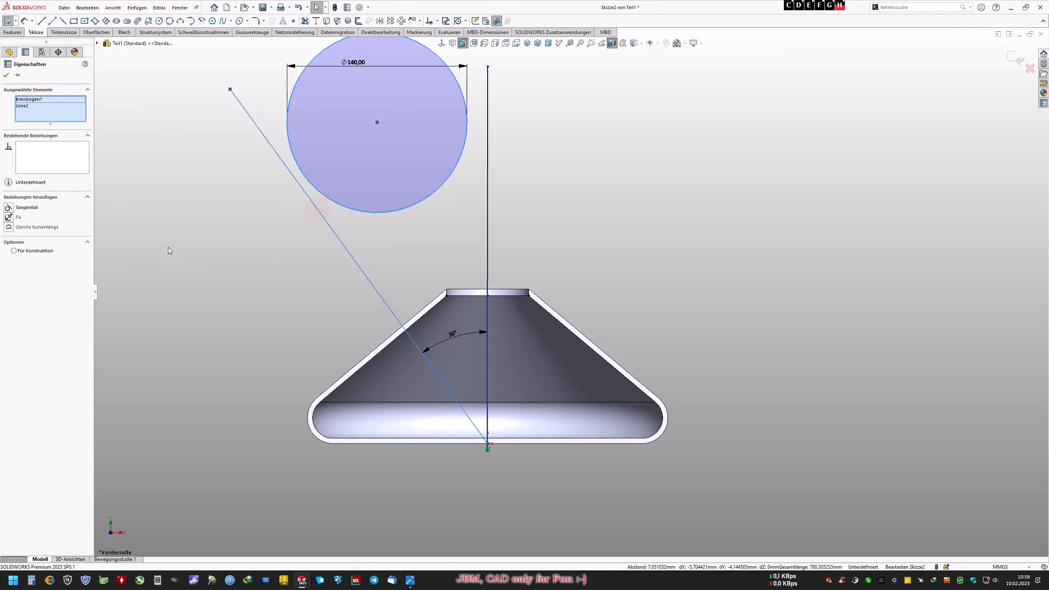
left_click(8, 207)
left_click(111, 232)
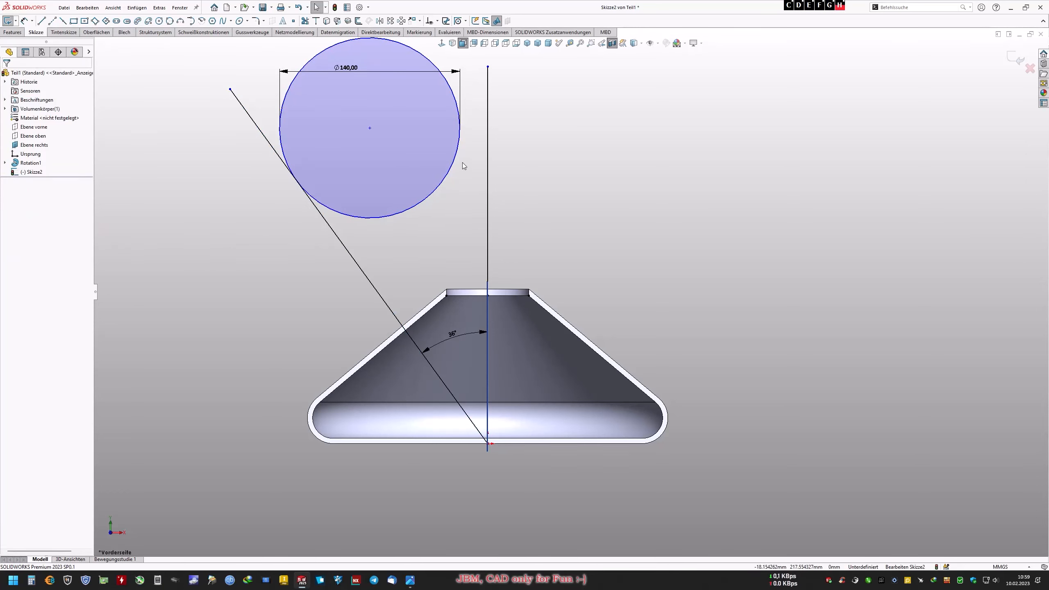
left_click(456, 154)
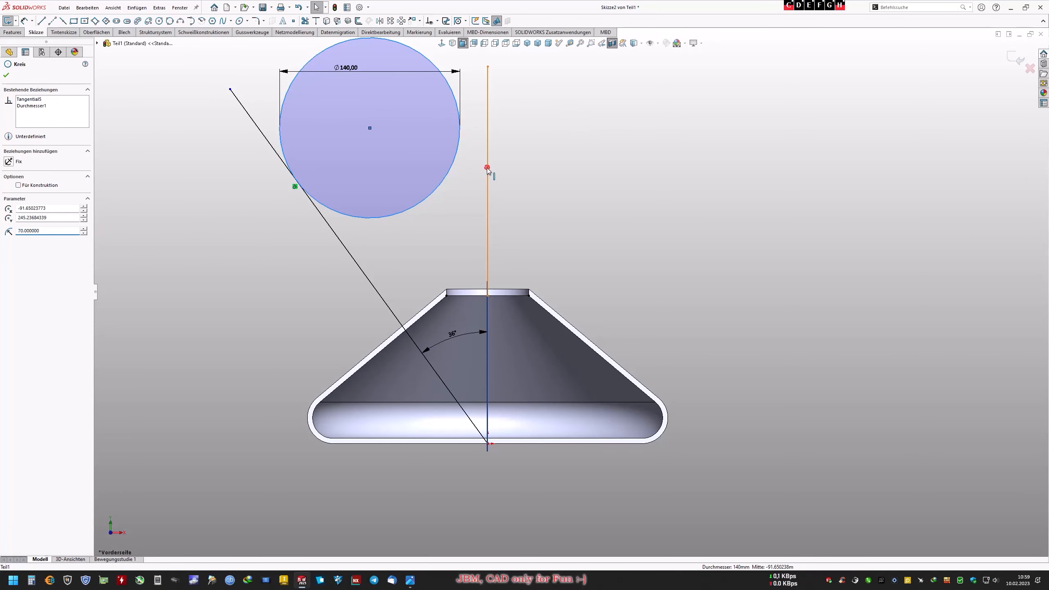
left_click(486, 167, "ctrl")
left_click(7, 207)
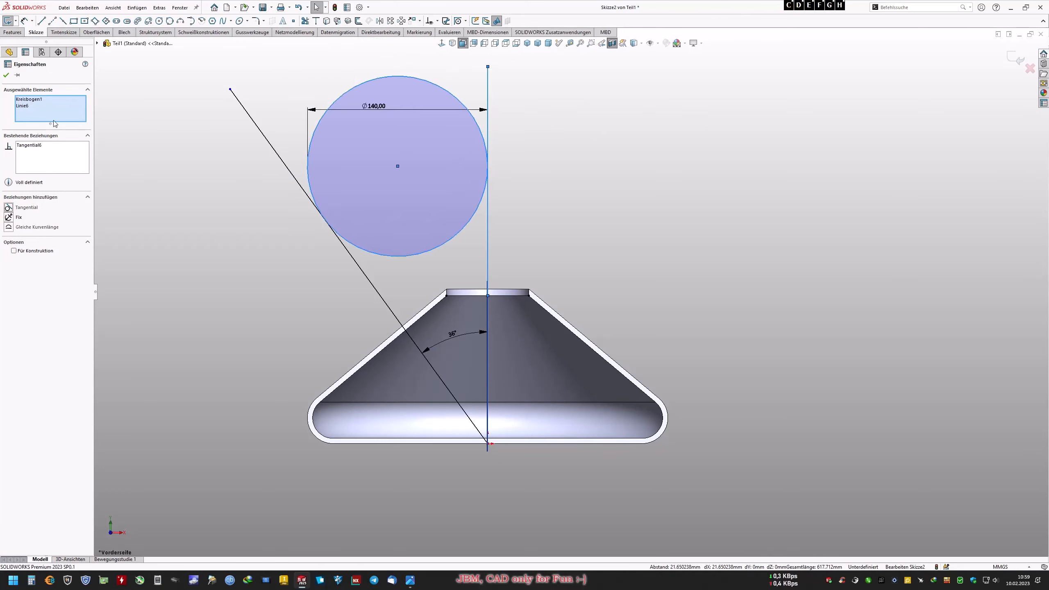
left_click(7, 76)
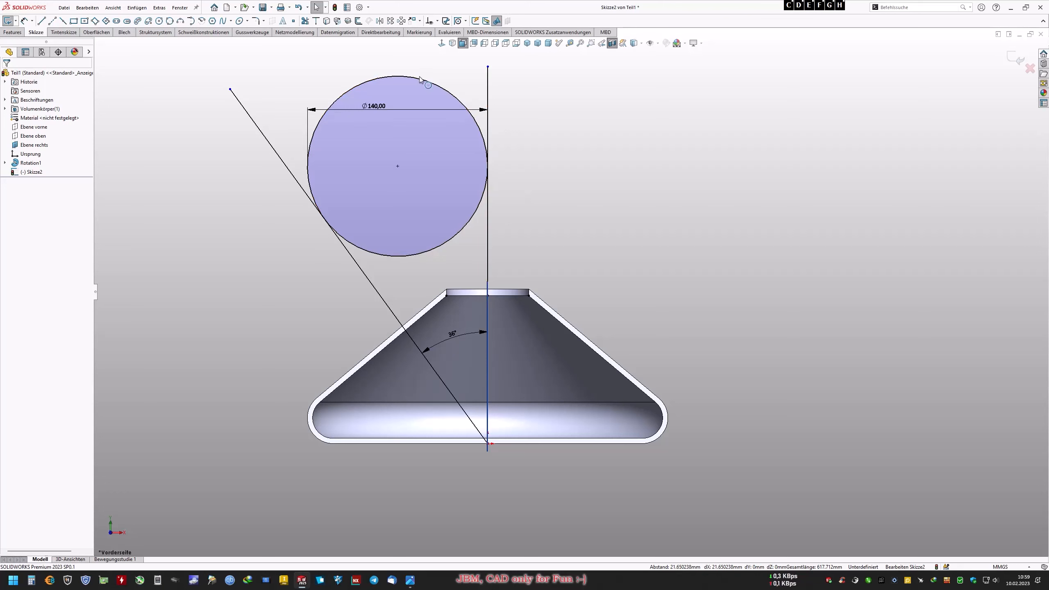
Trim the line ends beyond the tangent points and the circle's lower arc, leaving an open loop
left_click(305, 21)
left_click_drag(265, 110, 251, 159)
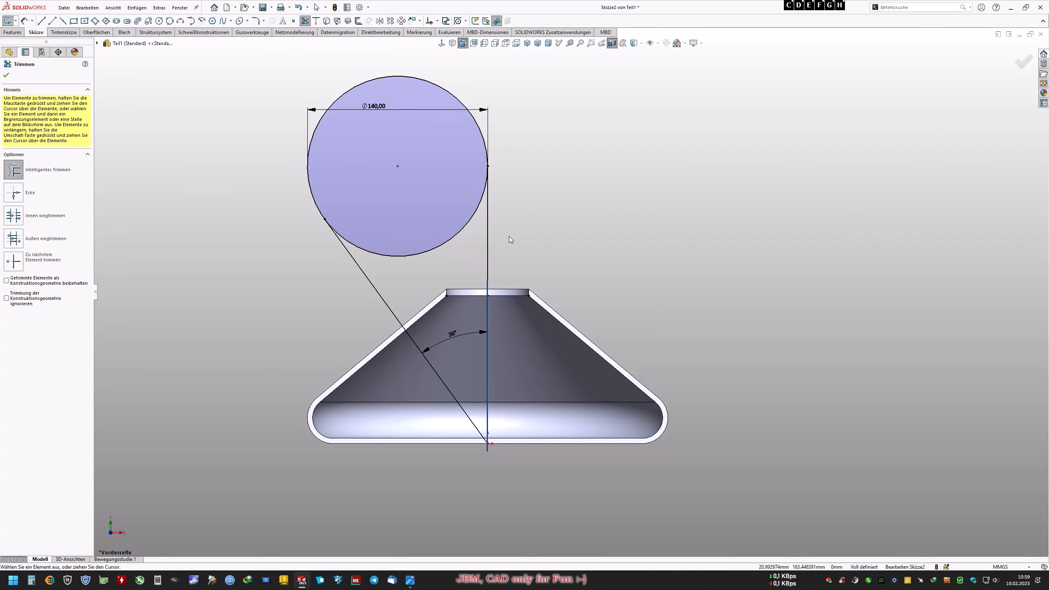
left_click_drag(451, 247, 440, 221)
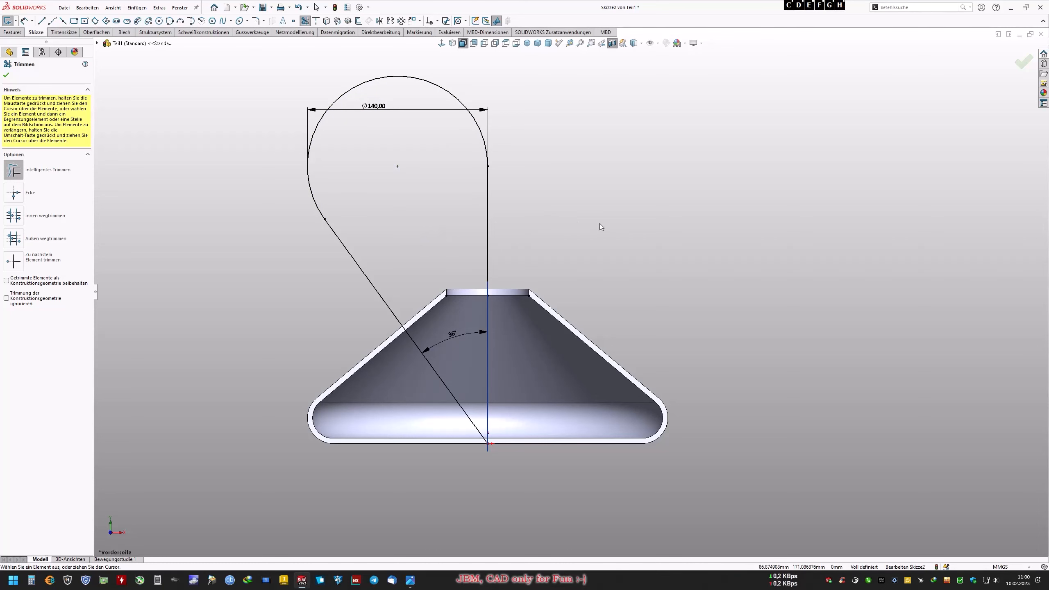
left_click(5, 77)
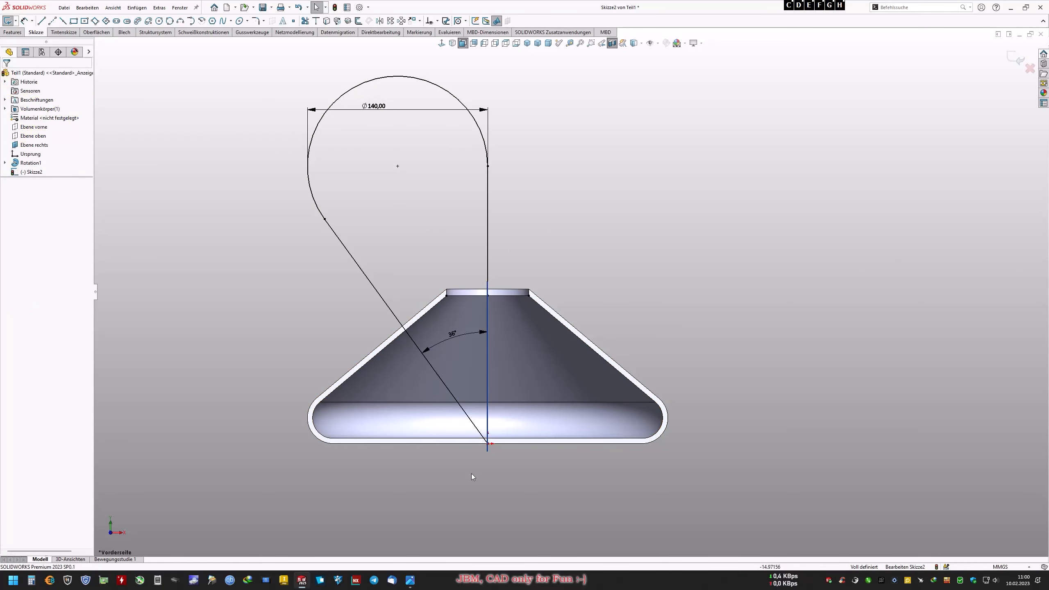
Sketch a horizontal line about 93 mm long below the base, crossing the slanted line's downward direction
left_click(41, 20)
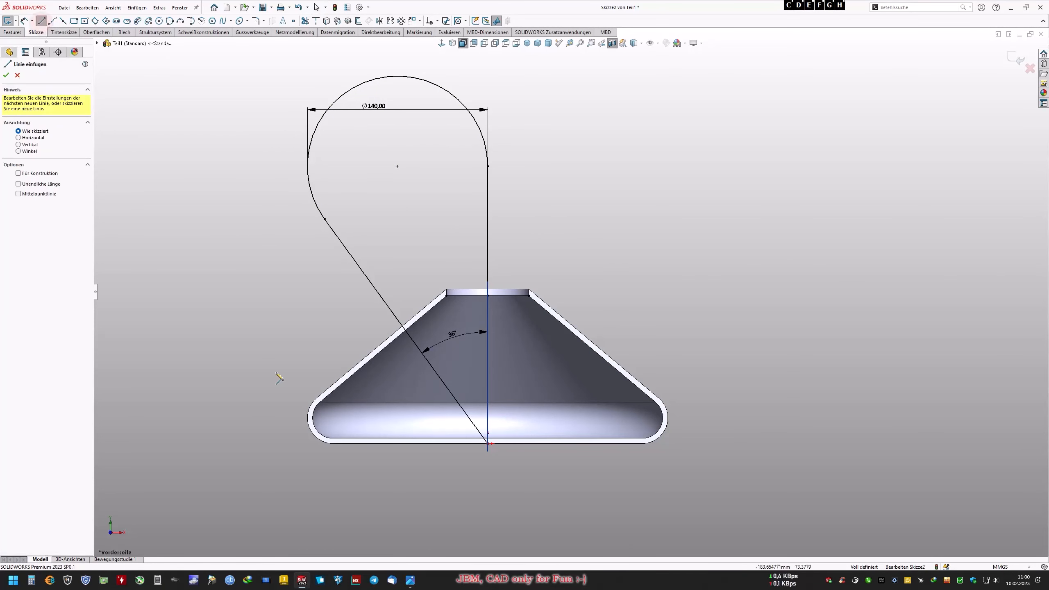
left_click(470, 526)
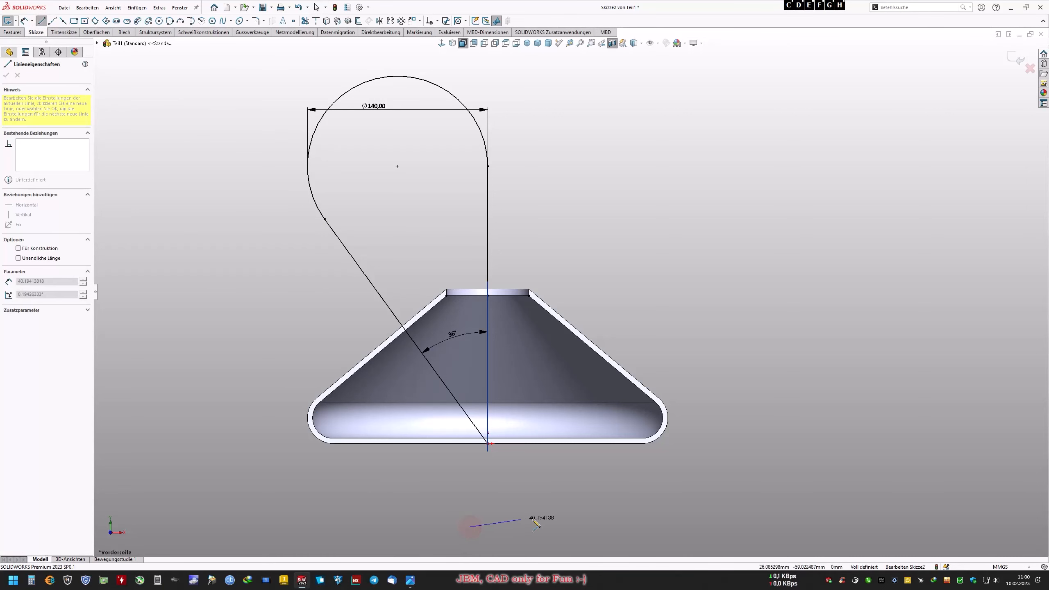
left_click(591, 526)
key("Escape")
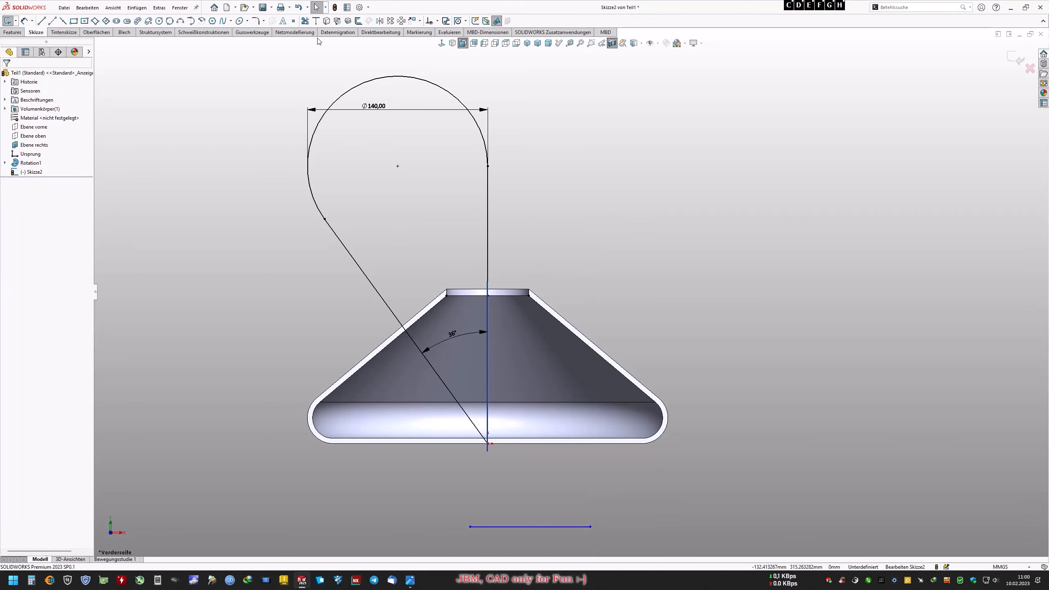
Extend the lower end of the slanted line to the horizontal line below the base
left_click(315, 20)
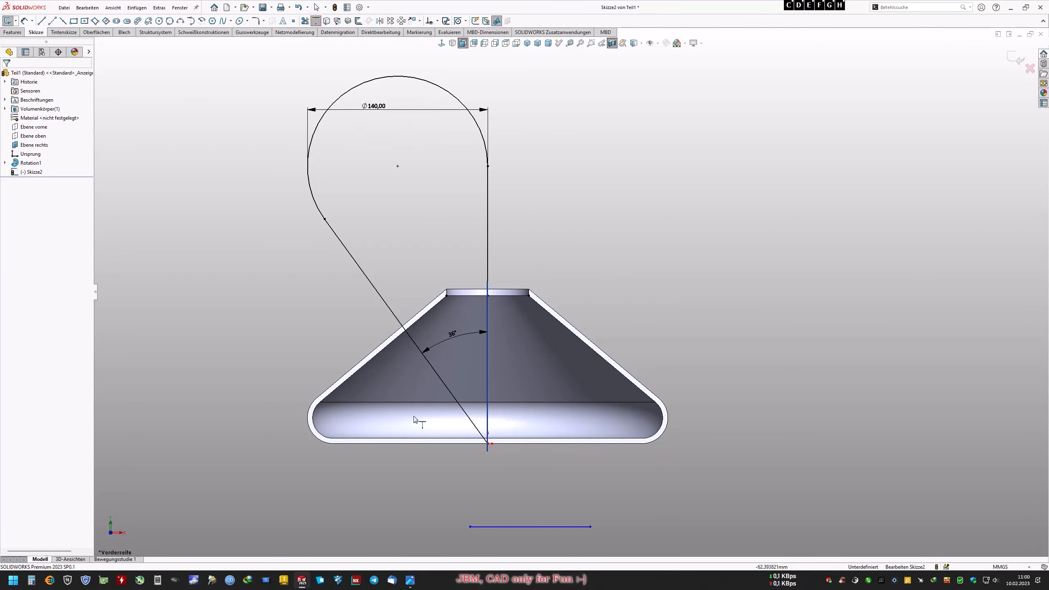
left_click(467, 417)
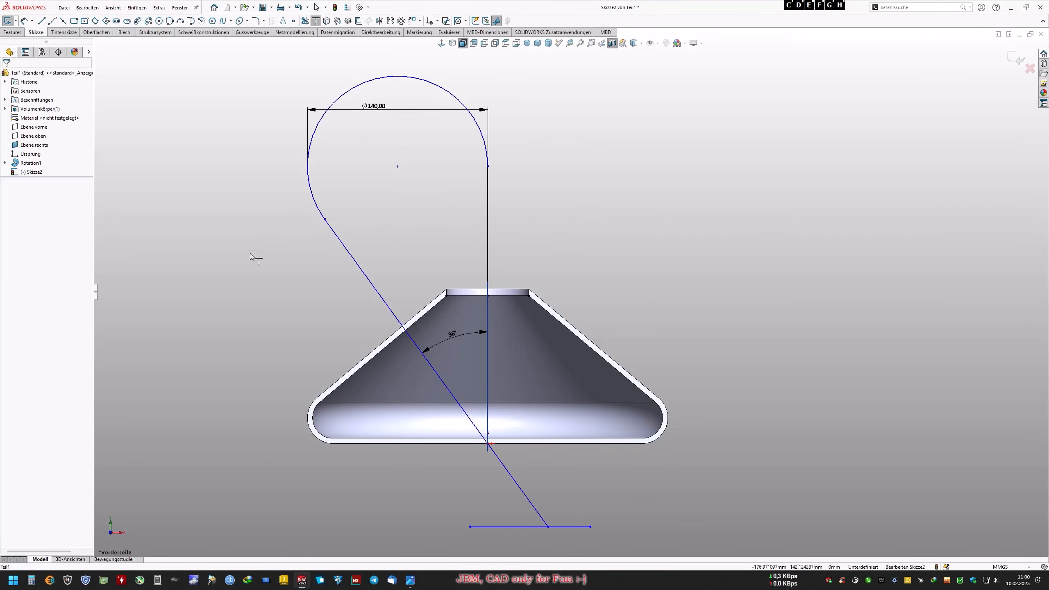
key("Escape")
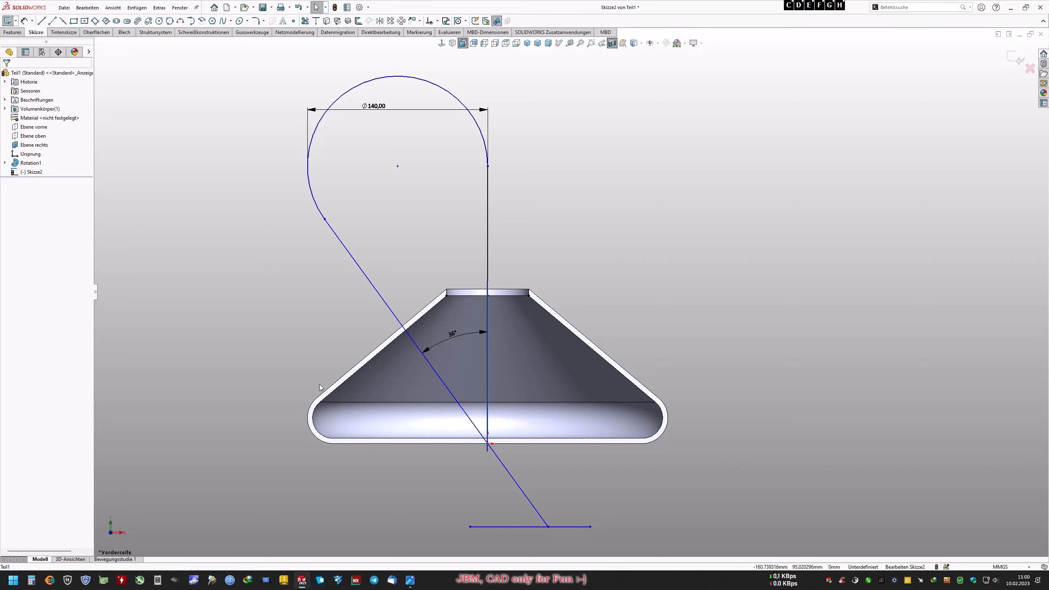
Turn the horizontal line into construction geometry and move the loop's diameter dimension to the height of its centre
right_click(564, 526)
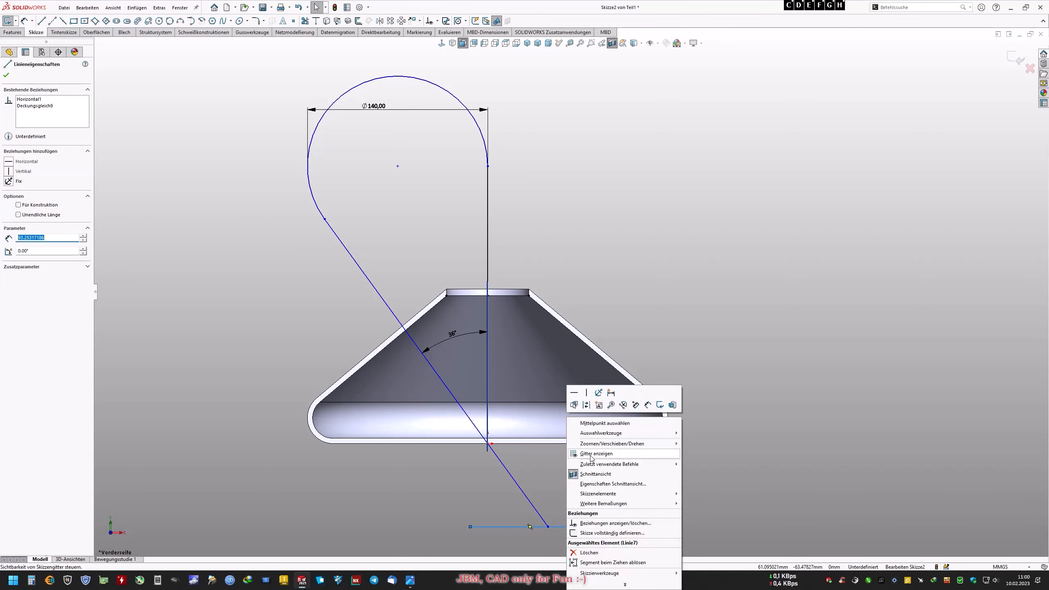
left_click(586, 405)
left_click(693, 367)
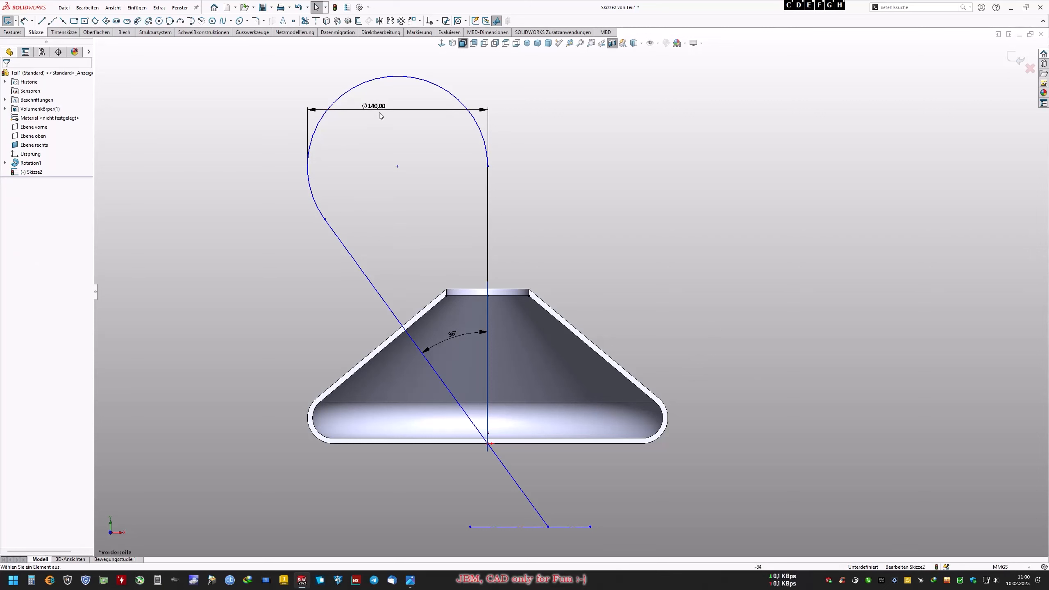
left_click_drag(379, 115, 376, 167)
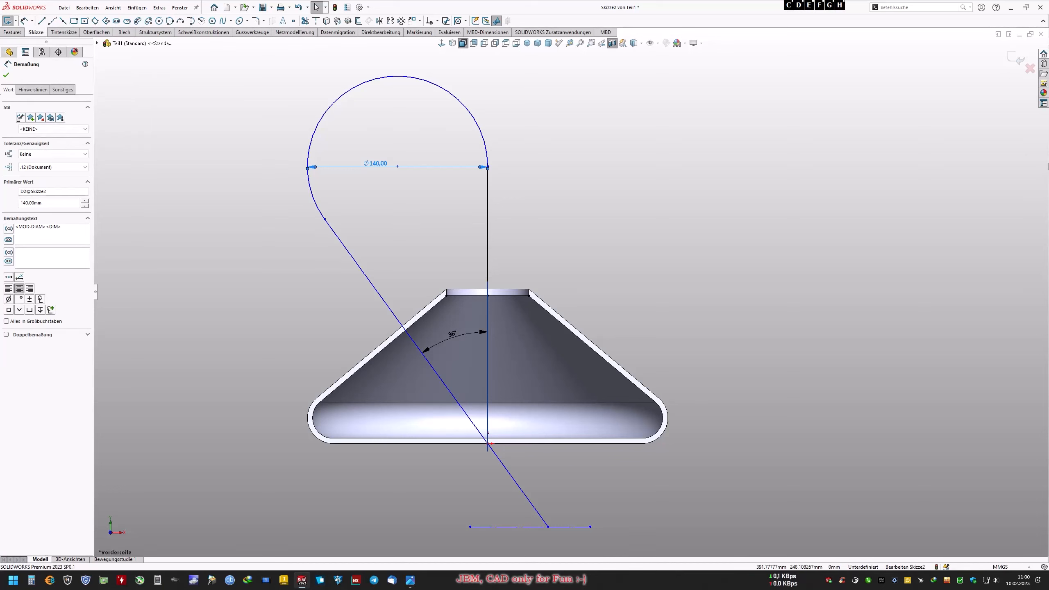
Exit the path sketch and hide the right plane
left_click(1010, 61)
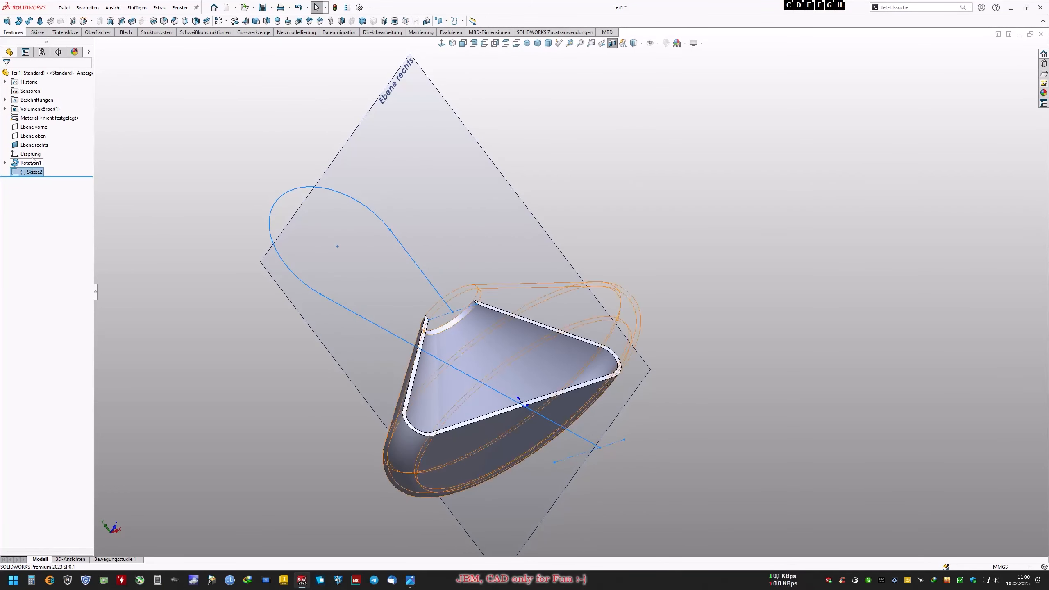
right_click(37, 144)
left_click(52, 135)
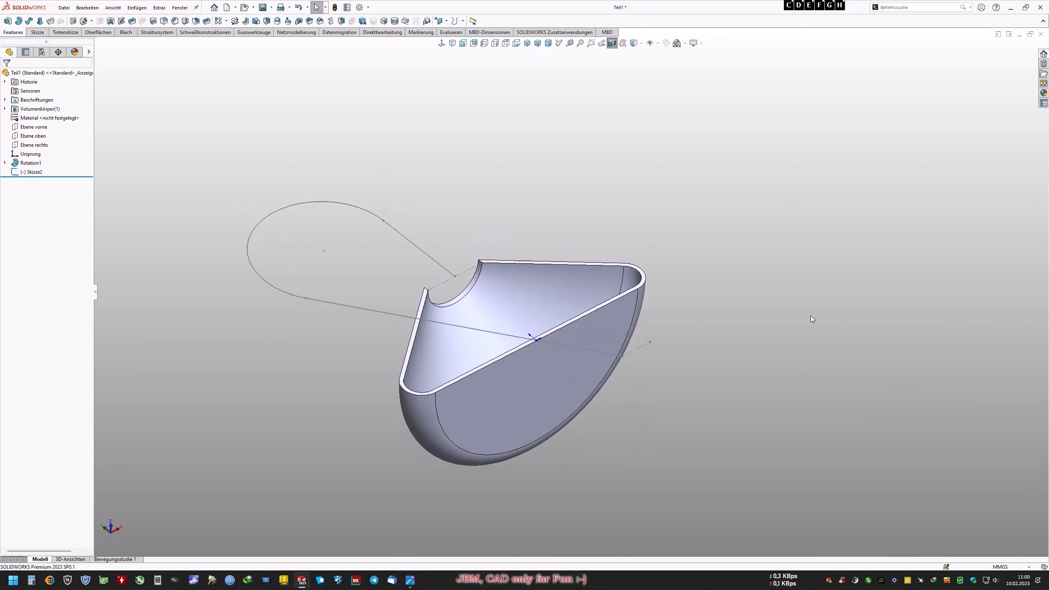
left_click(445, 20)
left_click(450, 32)
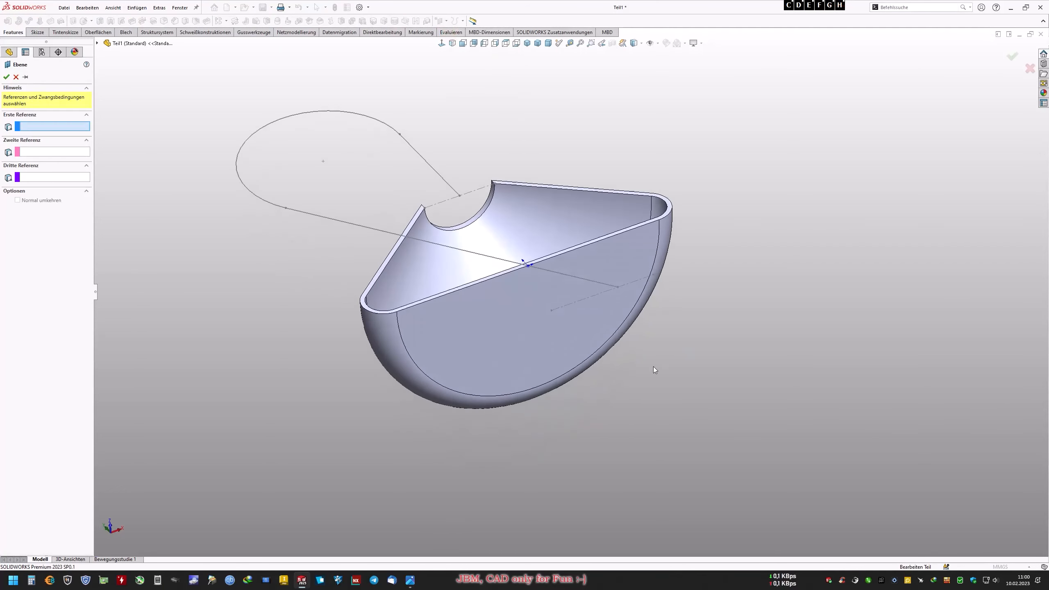
left_click(619, 285)
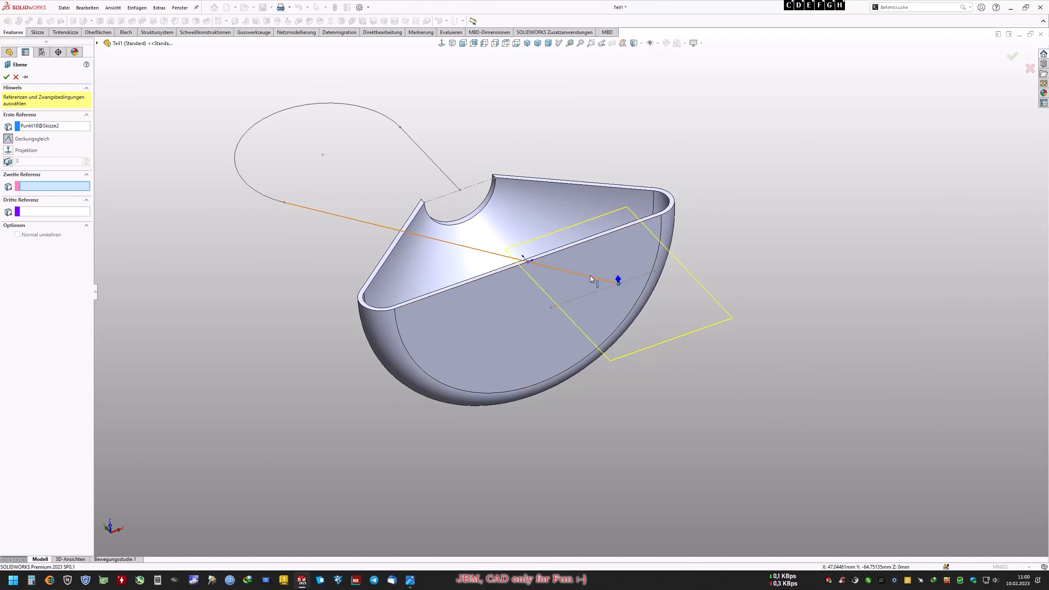
left_click(594, 279)
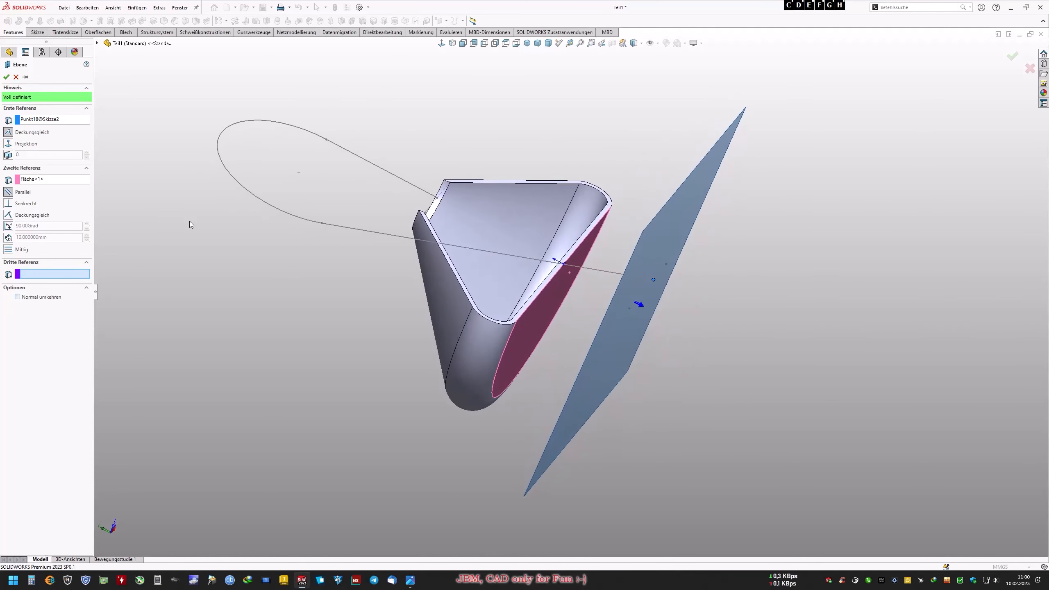
left_click(16, 77)
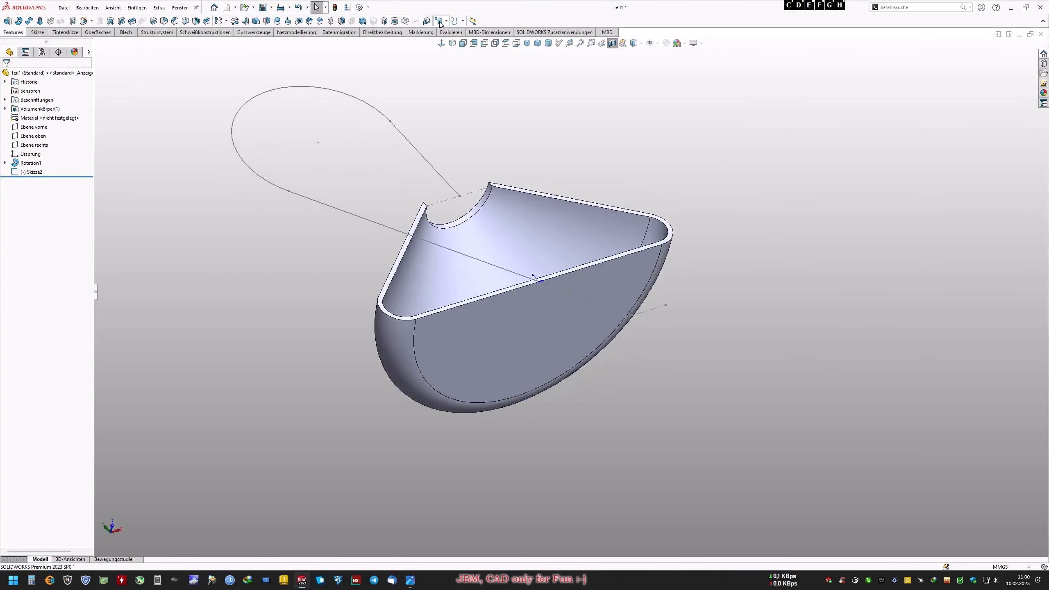
Create a reference plane through the slanted path line's lower endpoint, perpendicular to that line, with its normal flipped
left_click(440, 21)
left_click(451, 32)
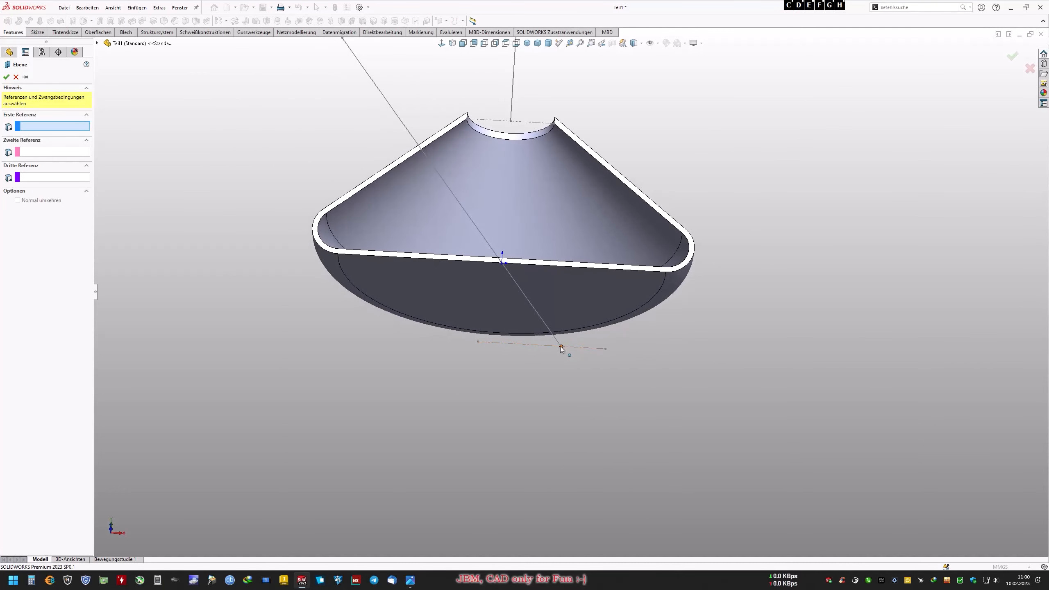
left_click(560, 347)
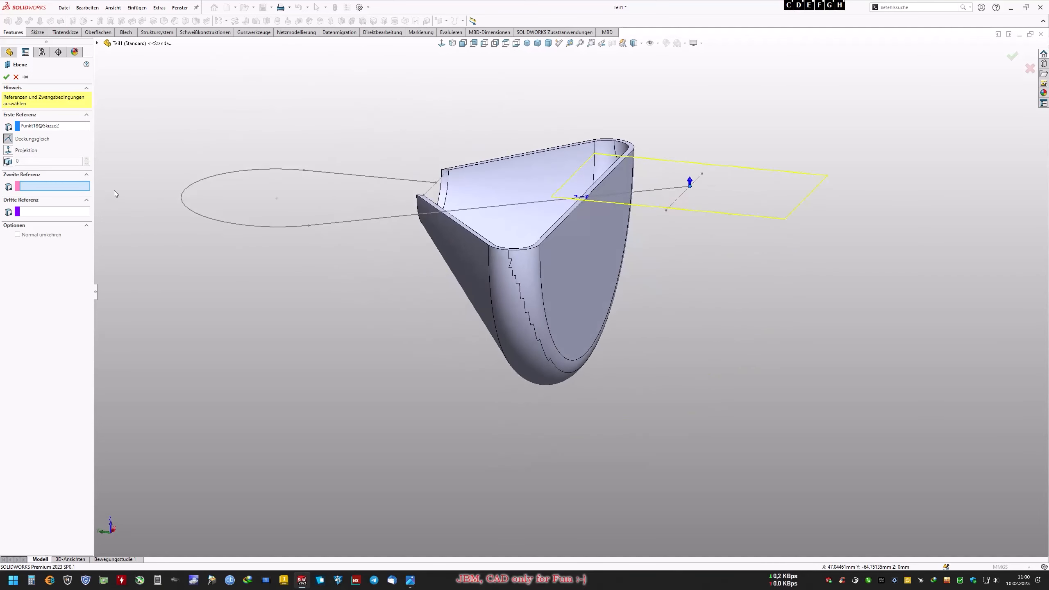
left_click(464, 211)
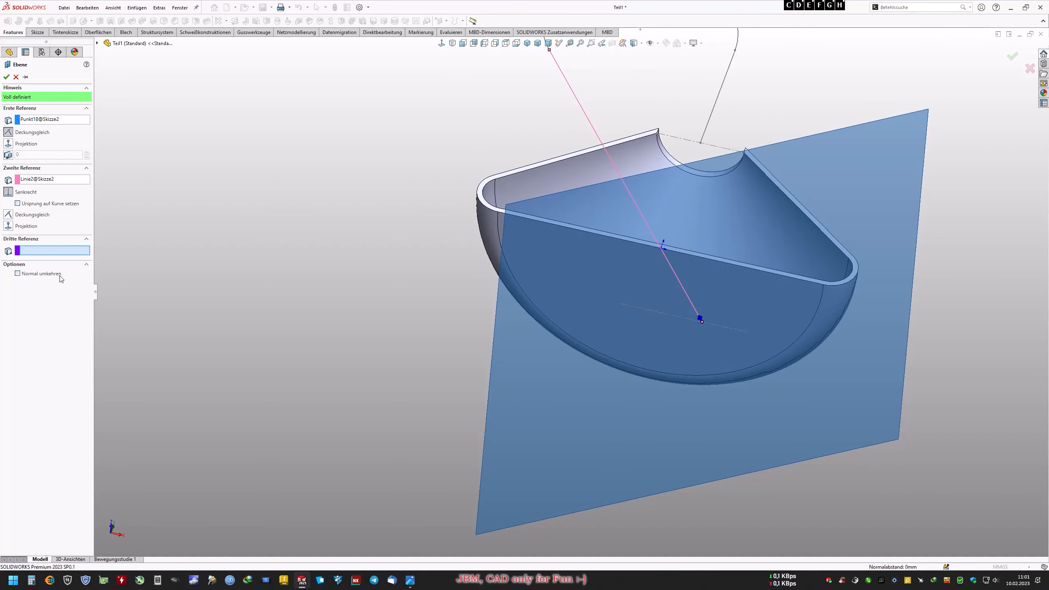
left_click(17, 274)
left_click(6, 78)
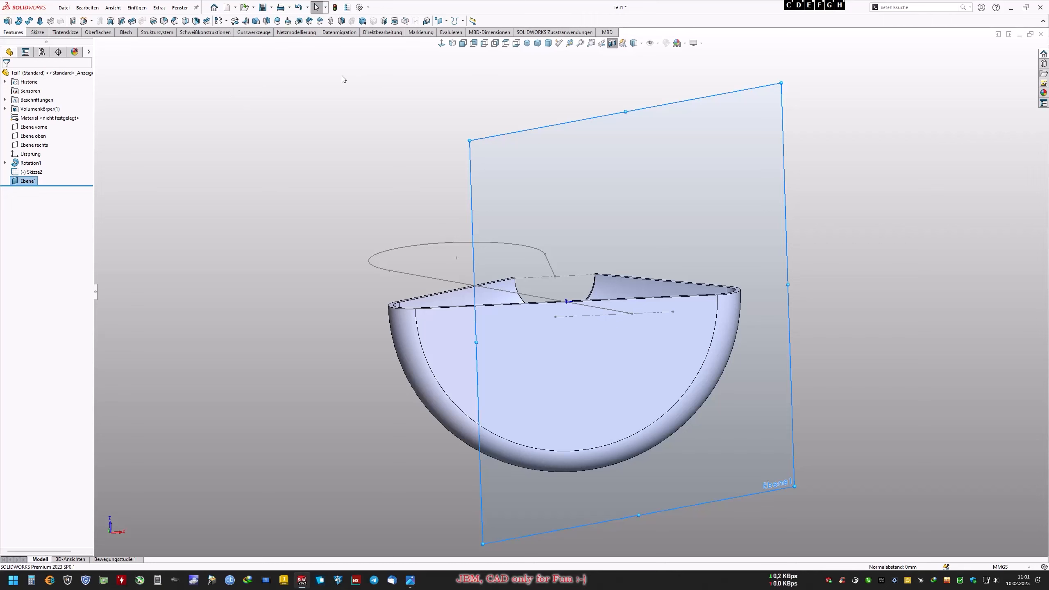
Start a sketch on the new plane and convert the path's lower endpoint into it
left_click(491, 141)
left_click(526, 113)
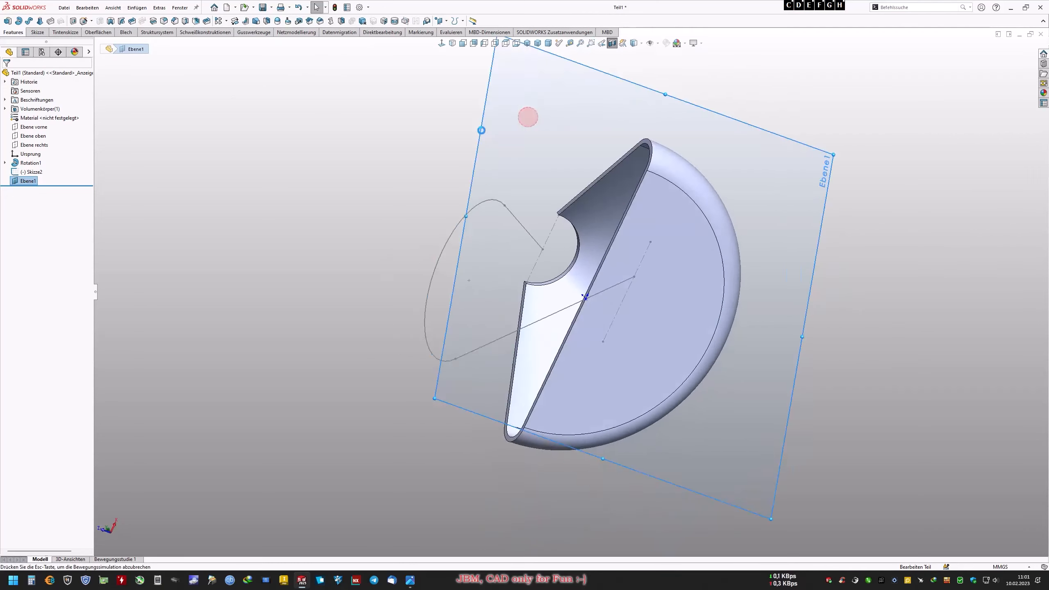
middle_click_drag(349, 153, 295, 158)
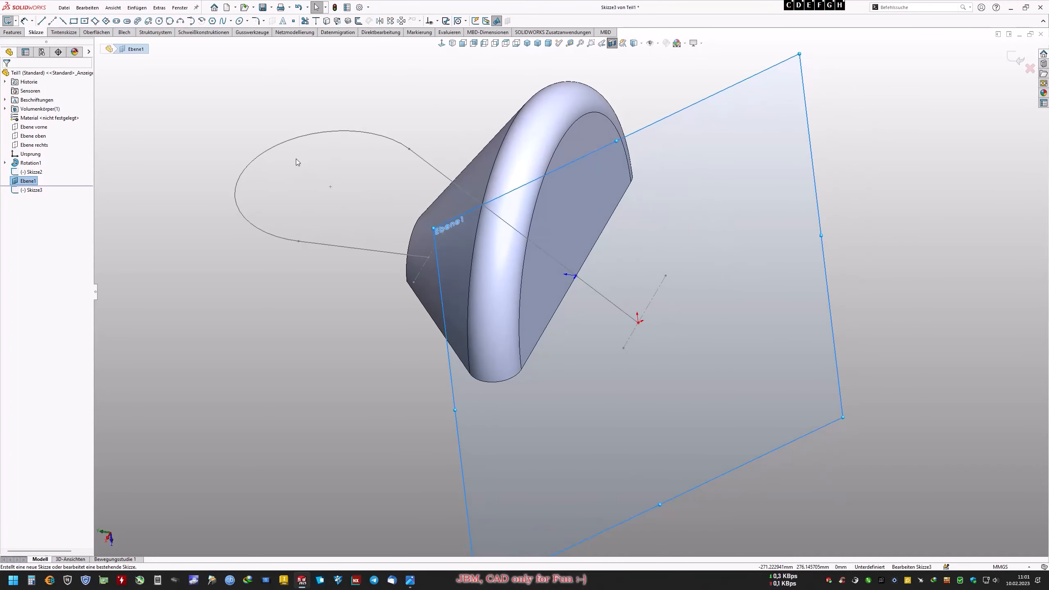
left_click(326, 20)
left_click(638, 324)
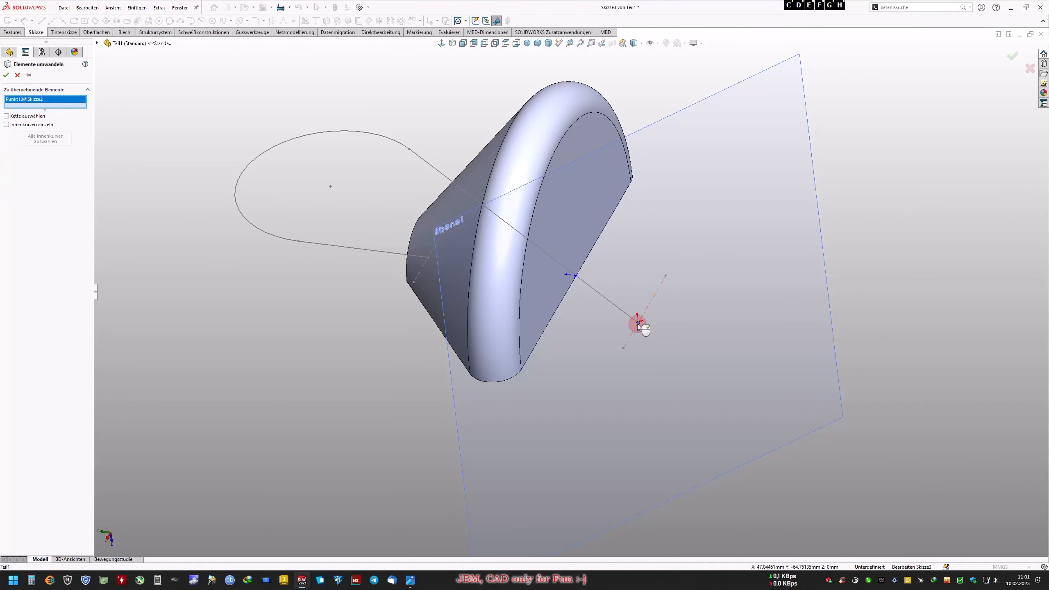
right_click(637, 324)
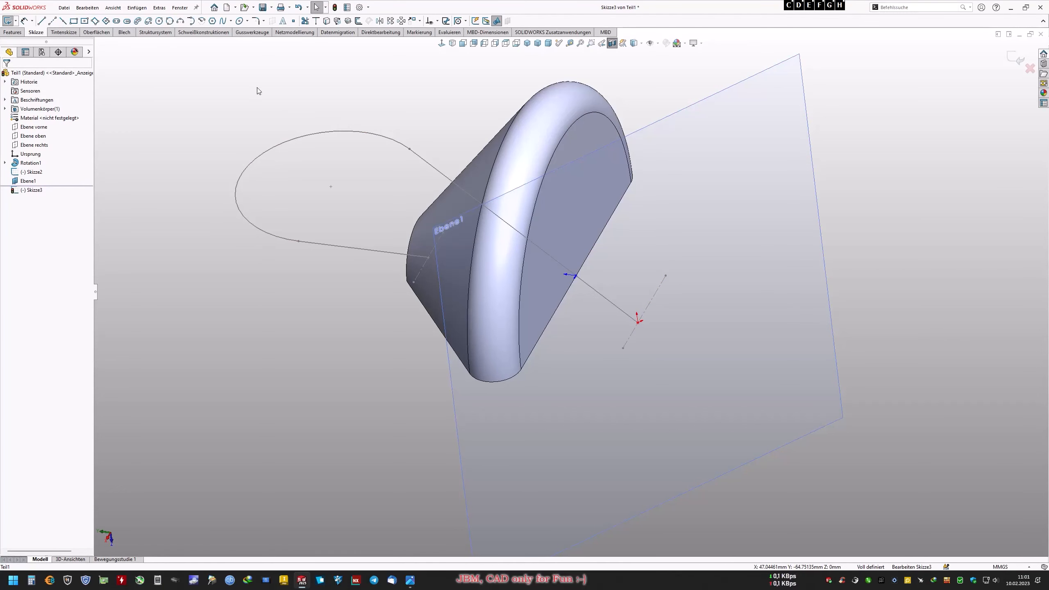
Sketch two circles around the path's lower endpoint, with radii of about 98 mm and 51 mm
left_click(159, 21)
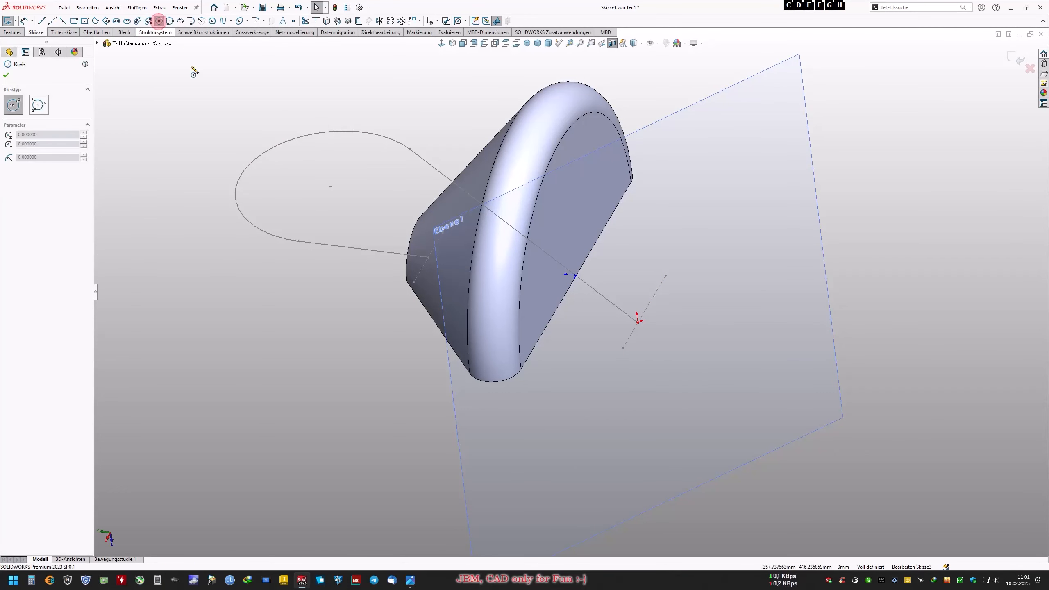
left_click(638, 323)
left_click(694, 403)
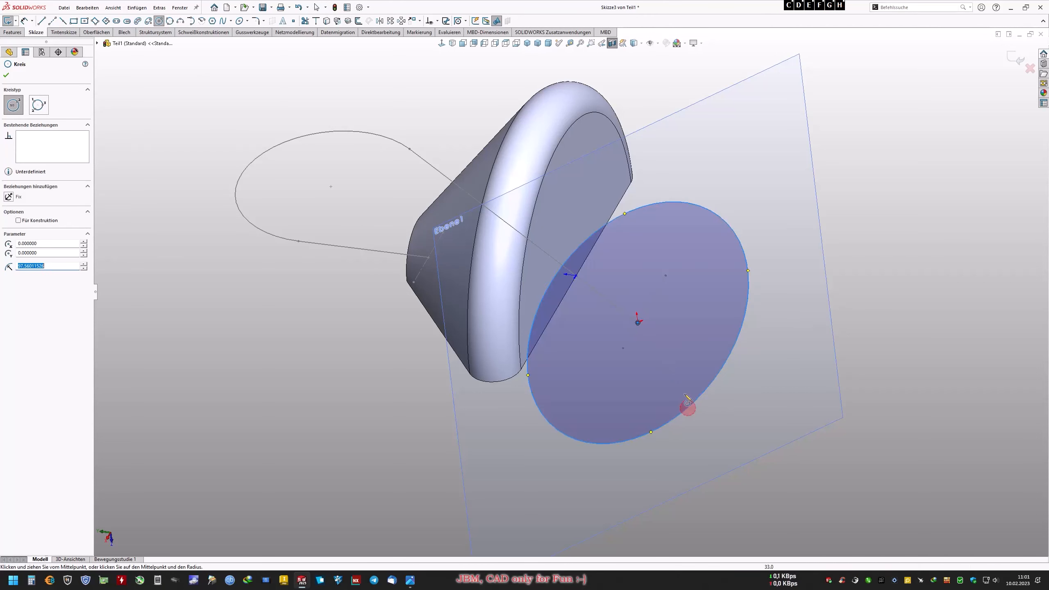
left_click(639, 326)
left_click(655, 378)
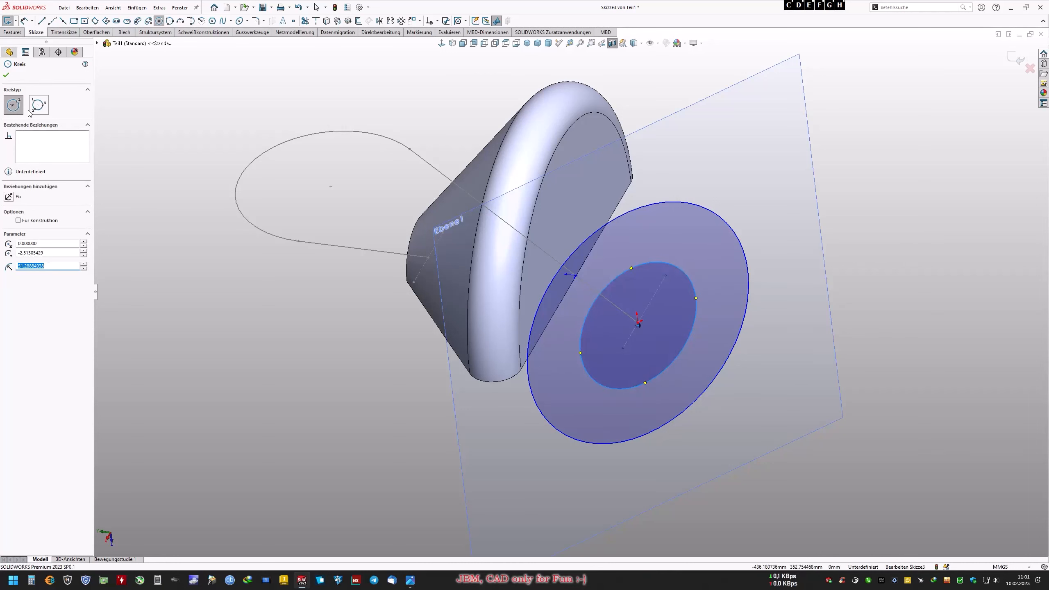
left_click(6, 75)
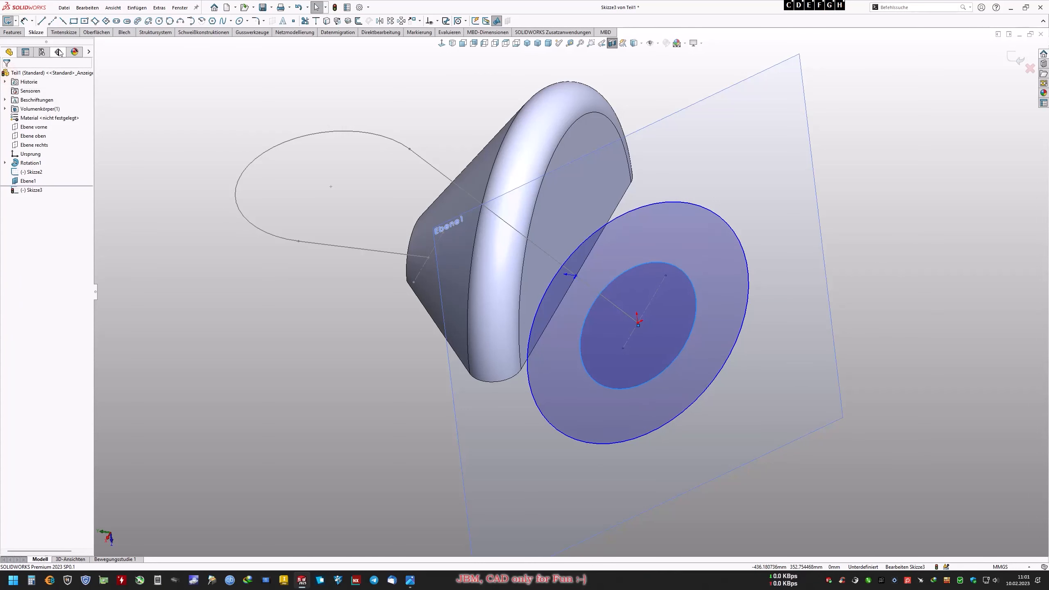
Dimension the profile circles, setting the inner circle's diameter to 56 mm and the outer circle's diameter to 64 mm
left_click(24, 20)
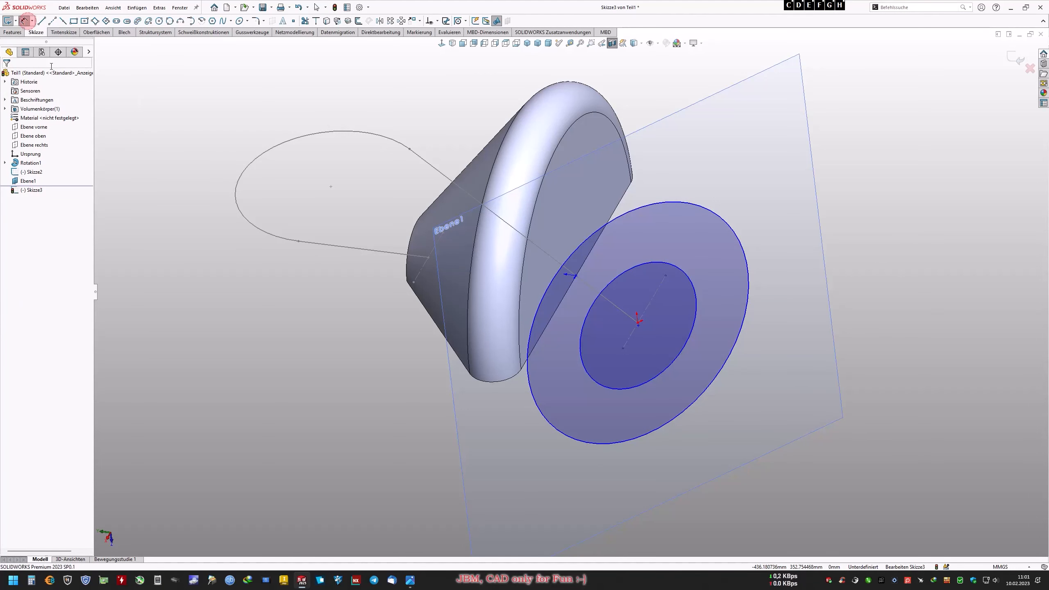
left_click(608, 392)
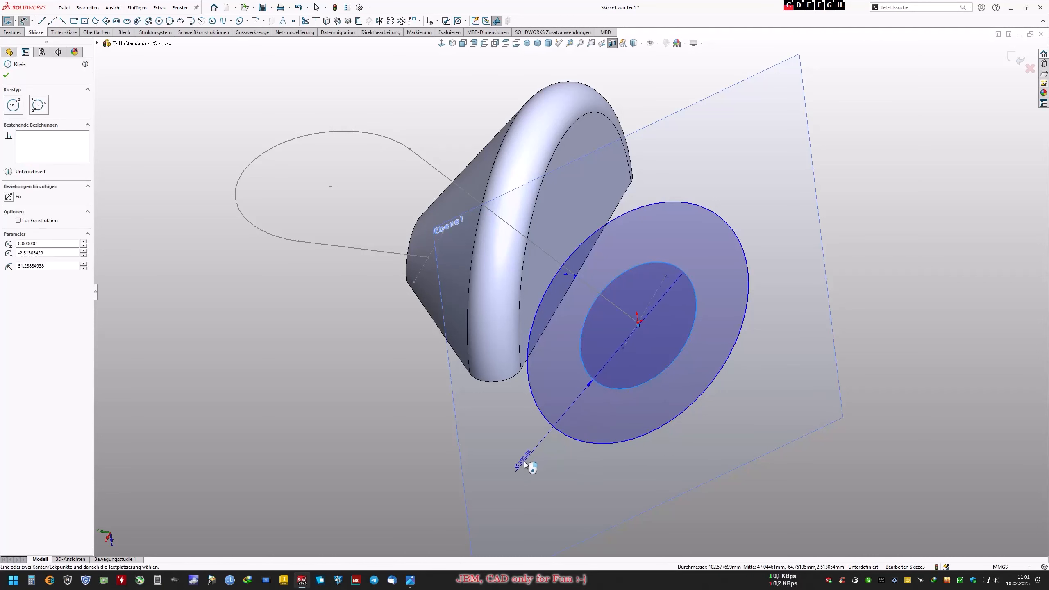
left_click(480, 486)
type("56")
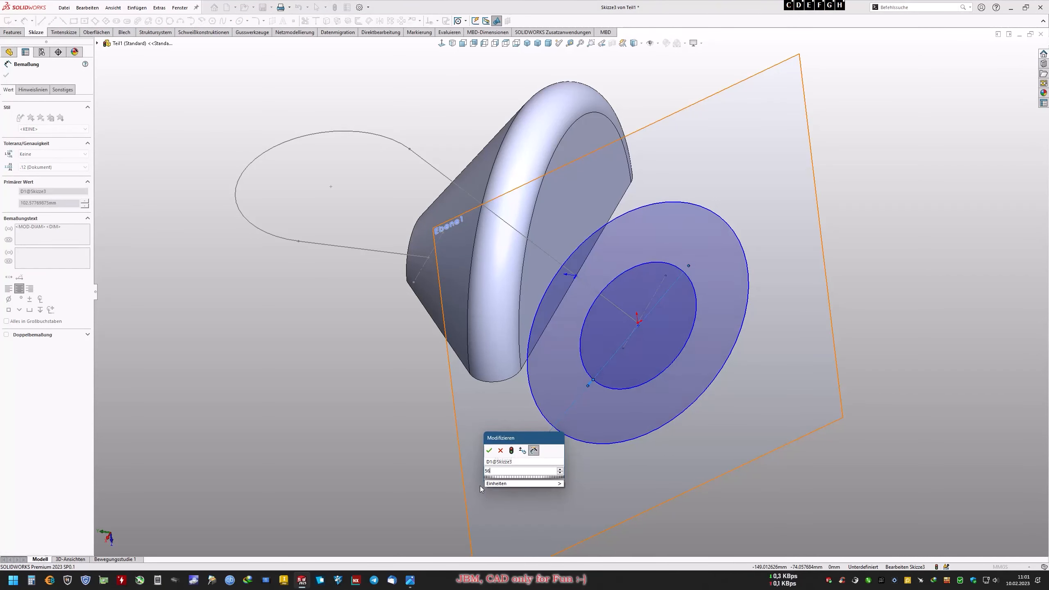
key("Return")
left_click(387, 446)
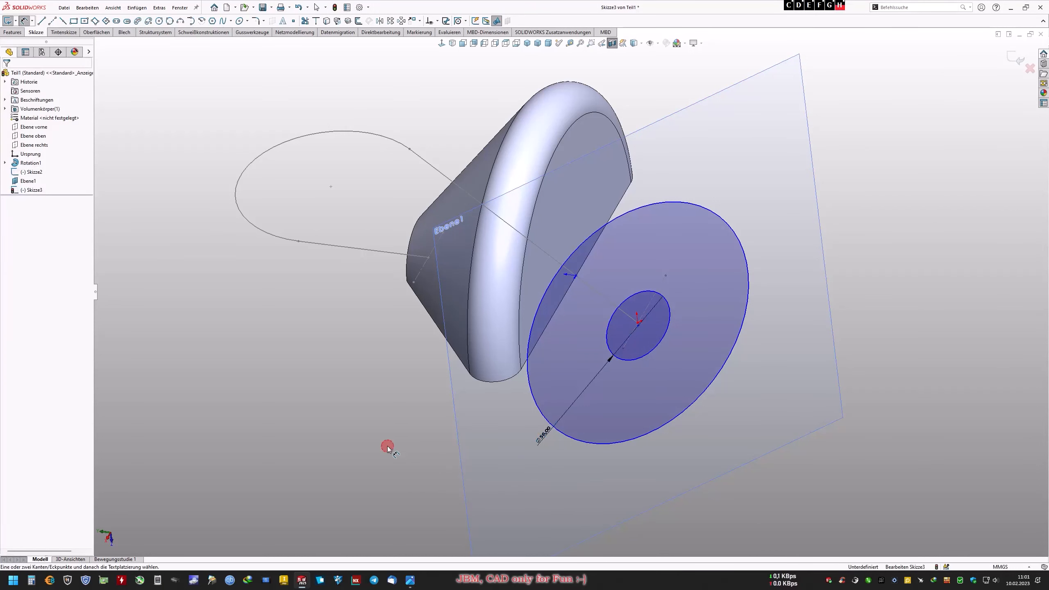
left_click(600, 449)
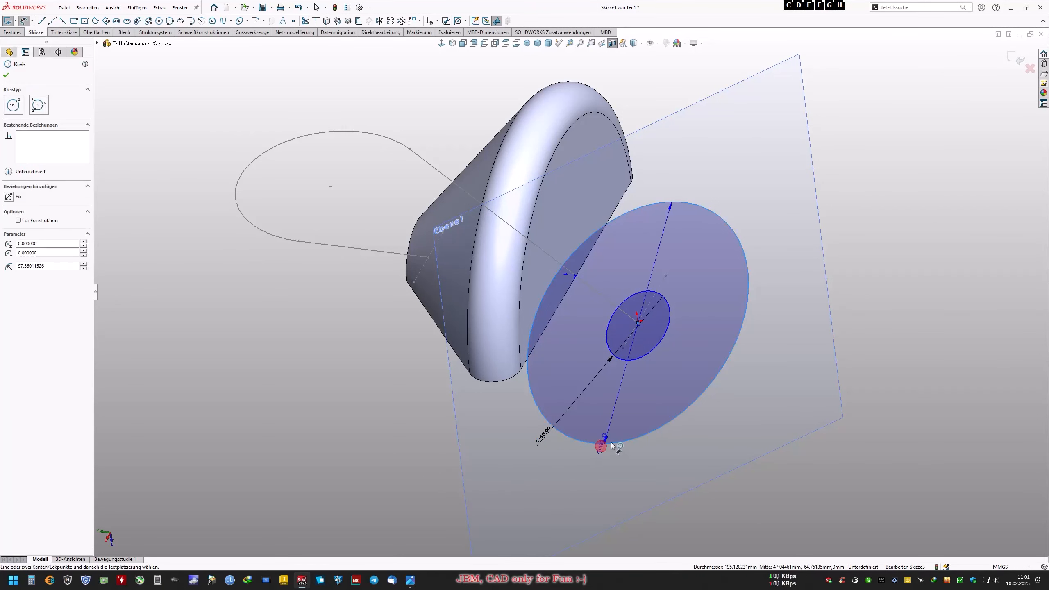
left_click(739, 419)
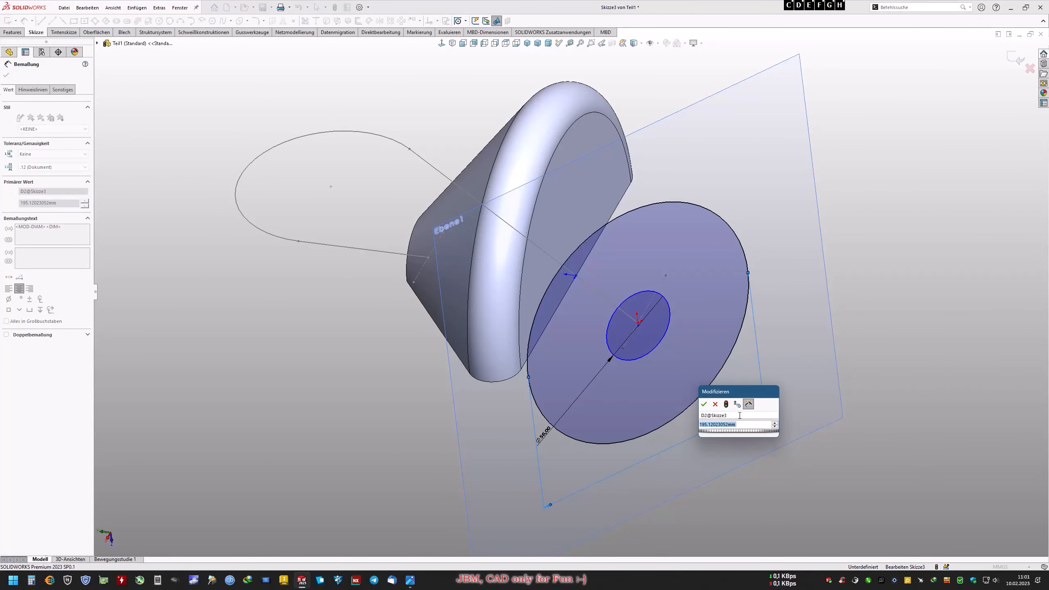
type("64")
key("Return")
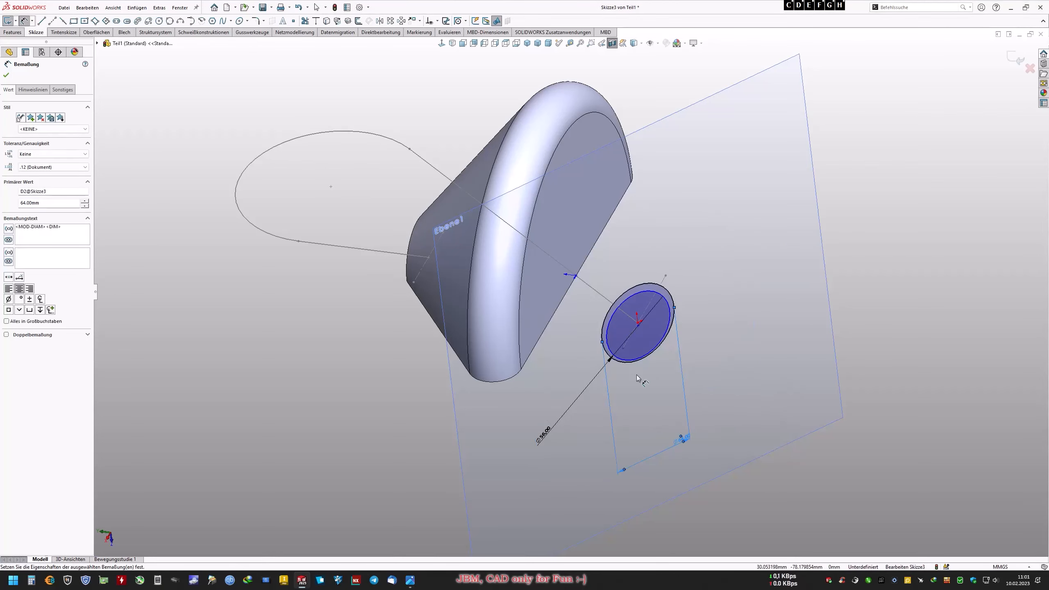
Make the inner circle's centre coincident with the converted path endpoint at the centre of the outer circle
mouse_move(792, 428)
middle_mouse_down()
mouse_move(659, 383)
mouse_move(649, 329)
middle_mouse_up()
left_click(649, 328)
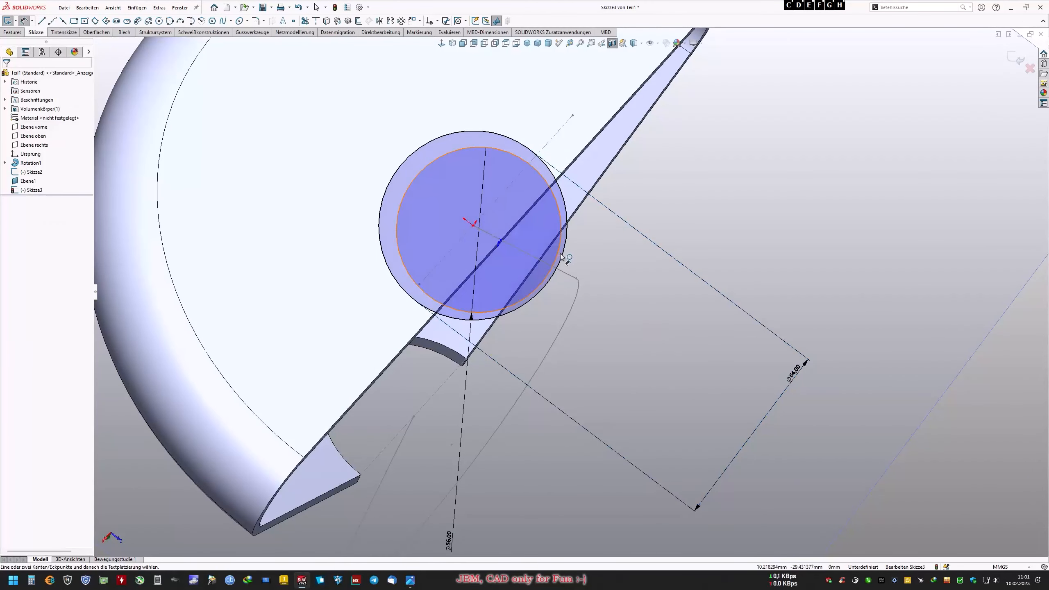
scroll(547, 286, "up", 5)
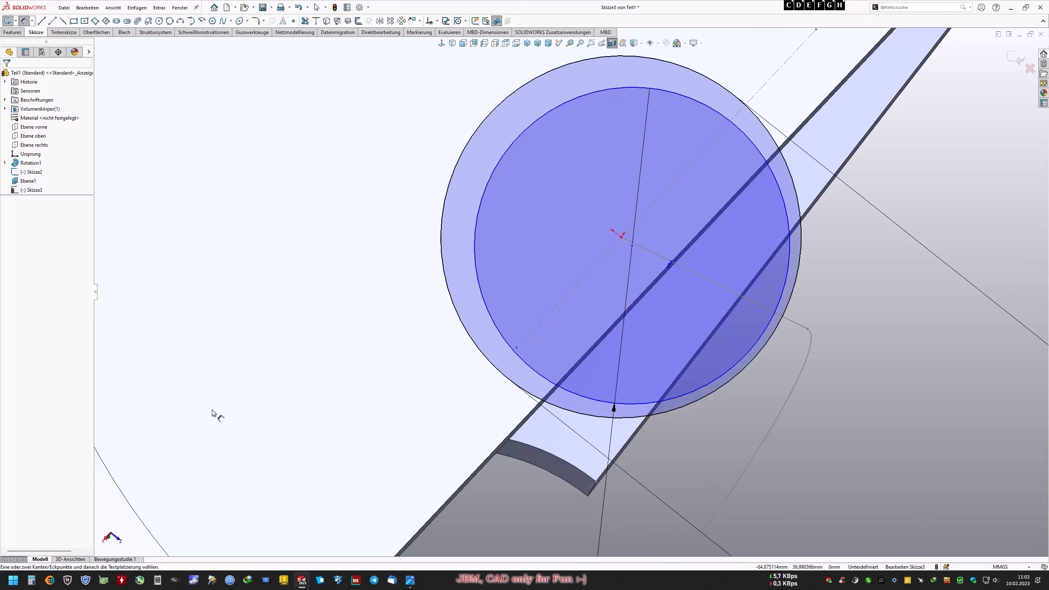
right_click(153, 448)
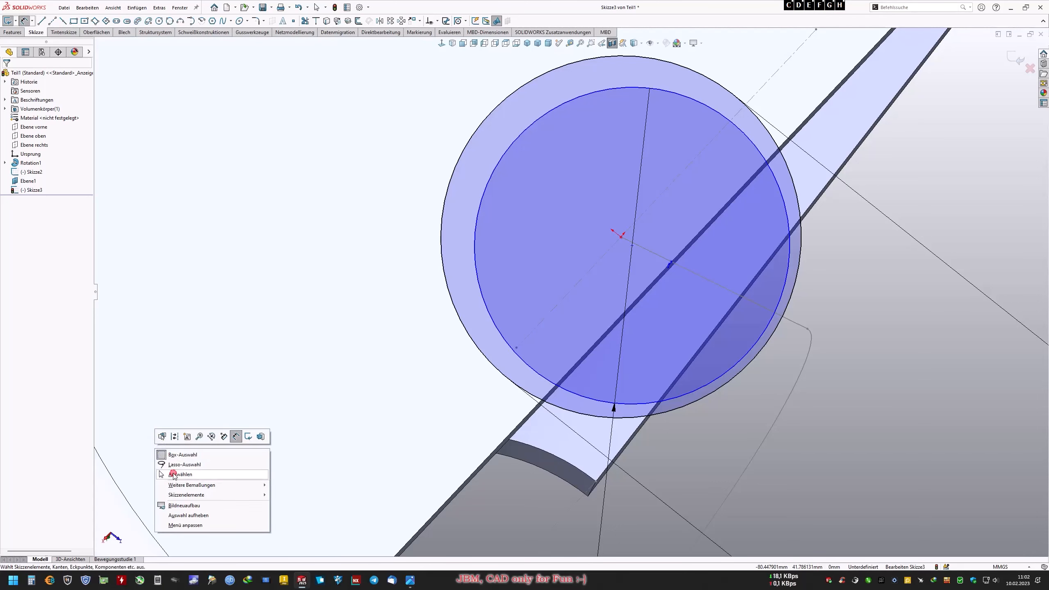
left_click(172, 474)
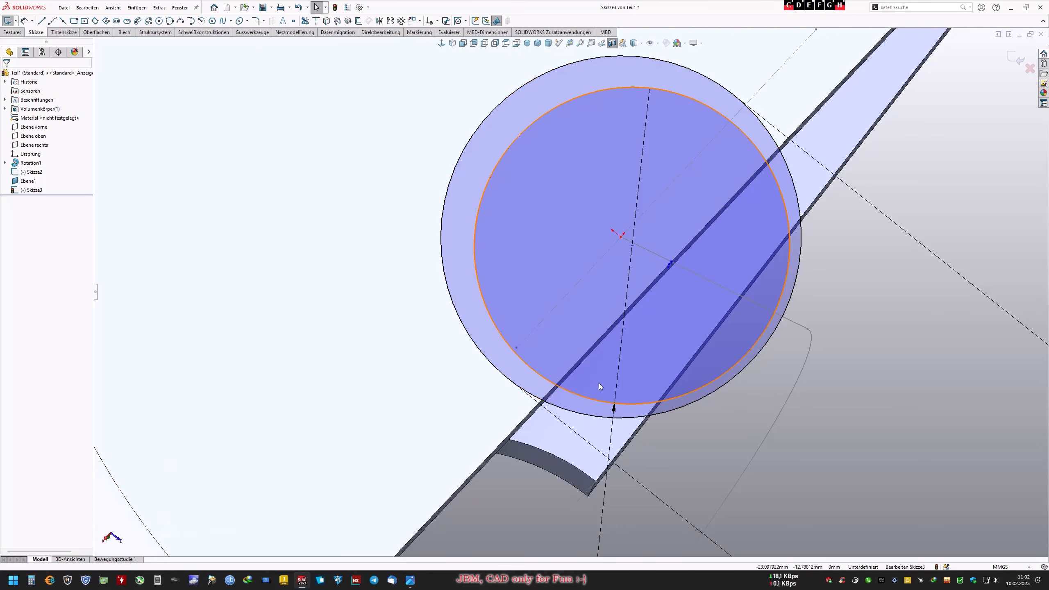
left_click(632, 246)
left_click(621, 236, "ctrl")
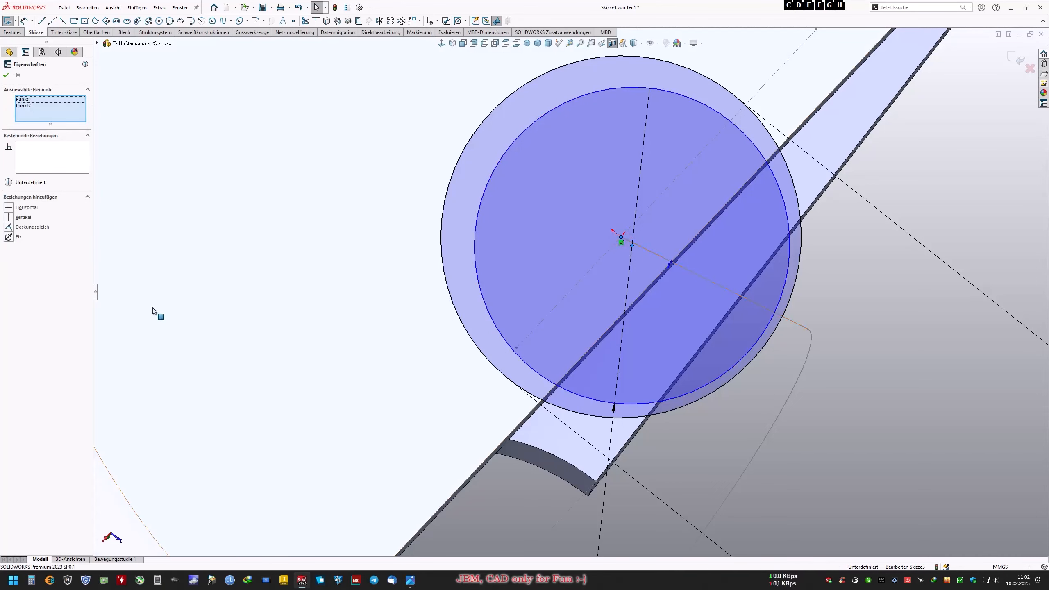
left_click(8, 227)
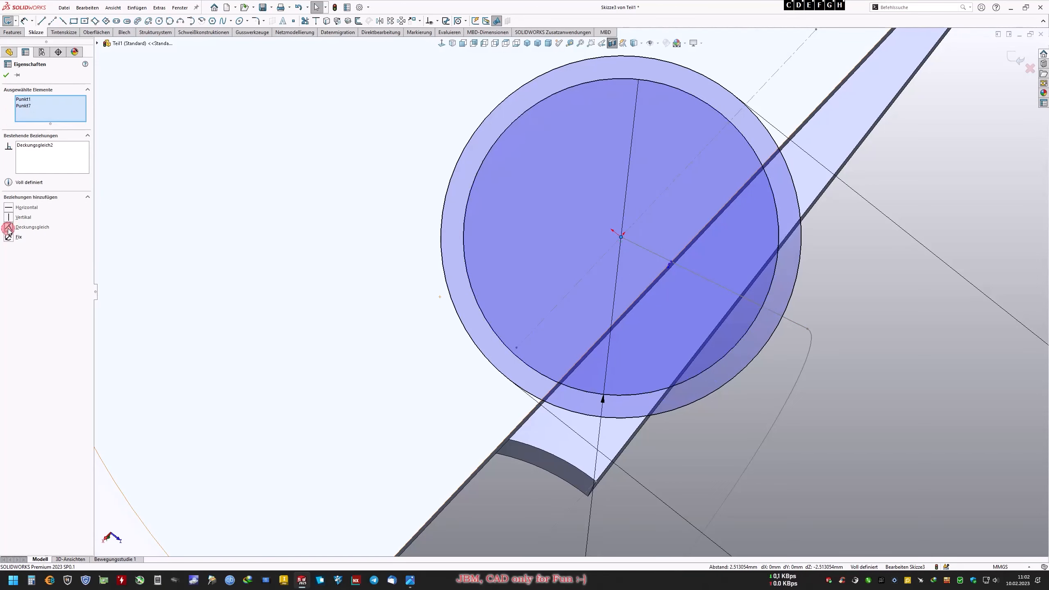
left_click(7, 81)
Hide the reference plane of the tube profile and exit the profile sketch
scroll(251, 311, "up", 8)
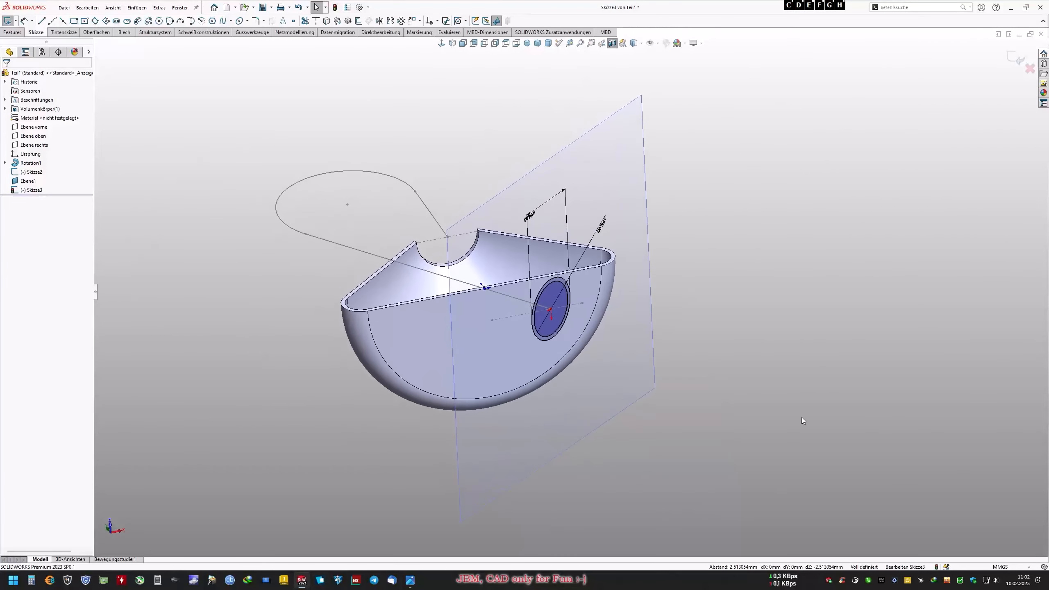
right_click(30, 182)
left_click(49, 170)
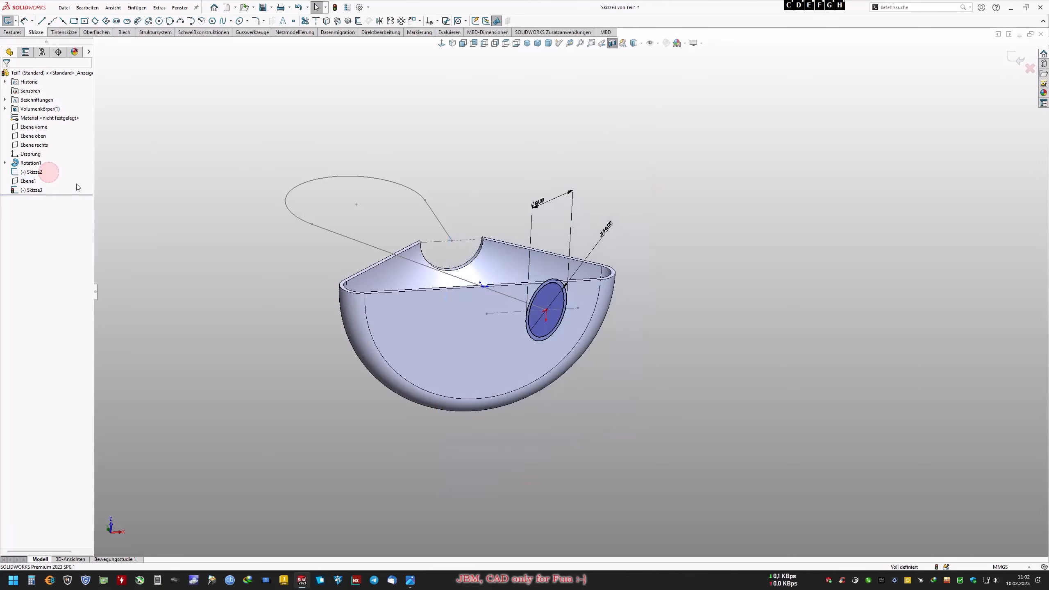
middle_click_drag(743, 488, 832, 156)
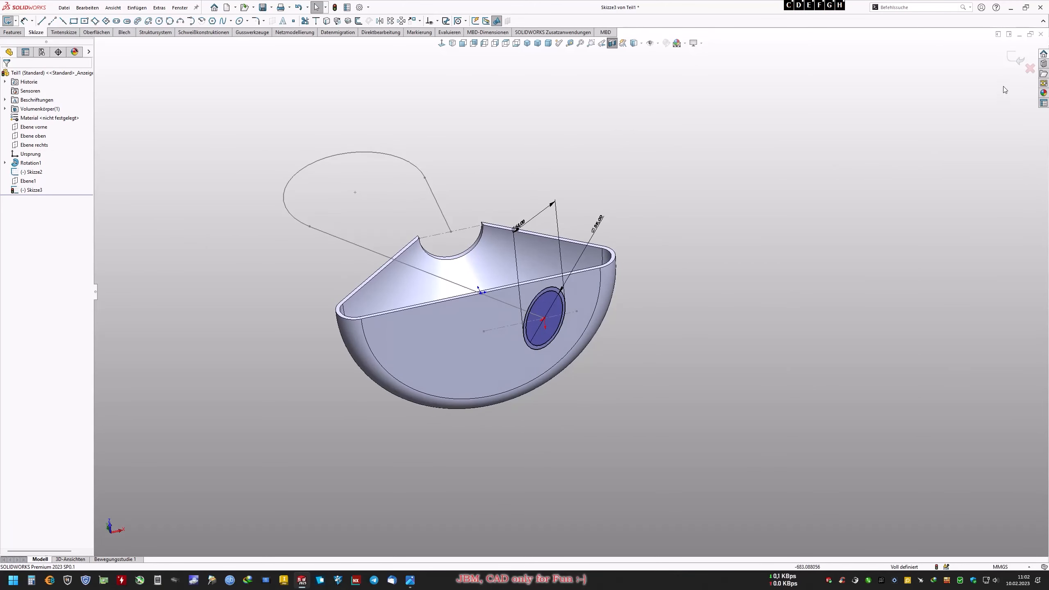
left_click(1014, 62)
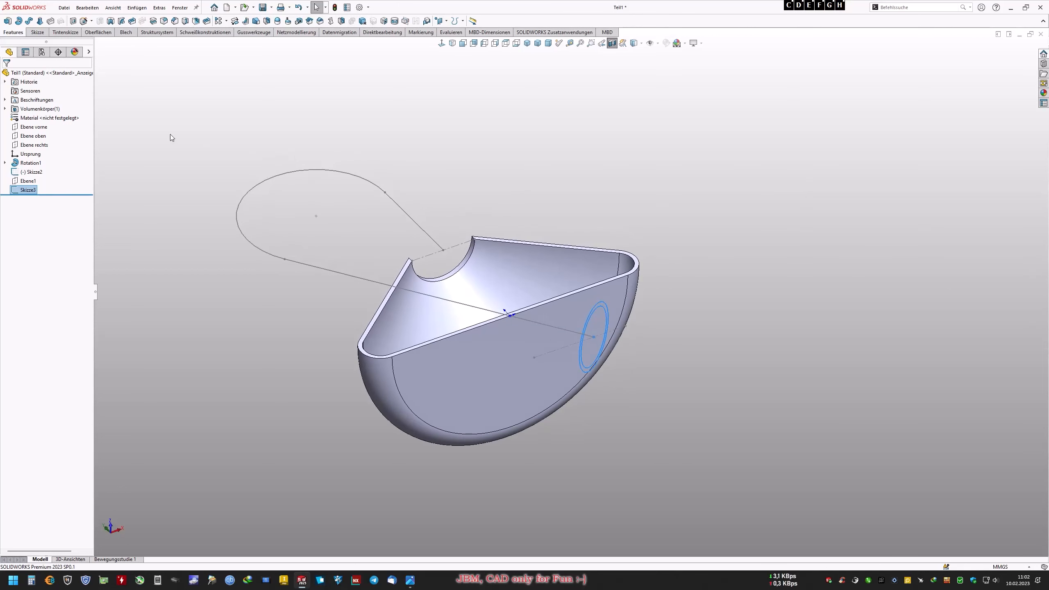
Start a swept boss, clear the preselected sketch and pick only the outer 64 mm circle as its closed-loop profile
left_click(29, 21)
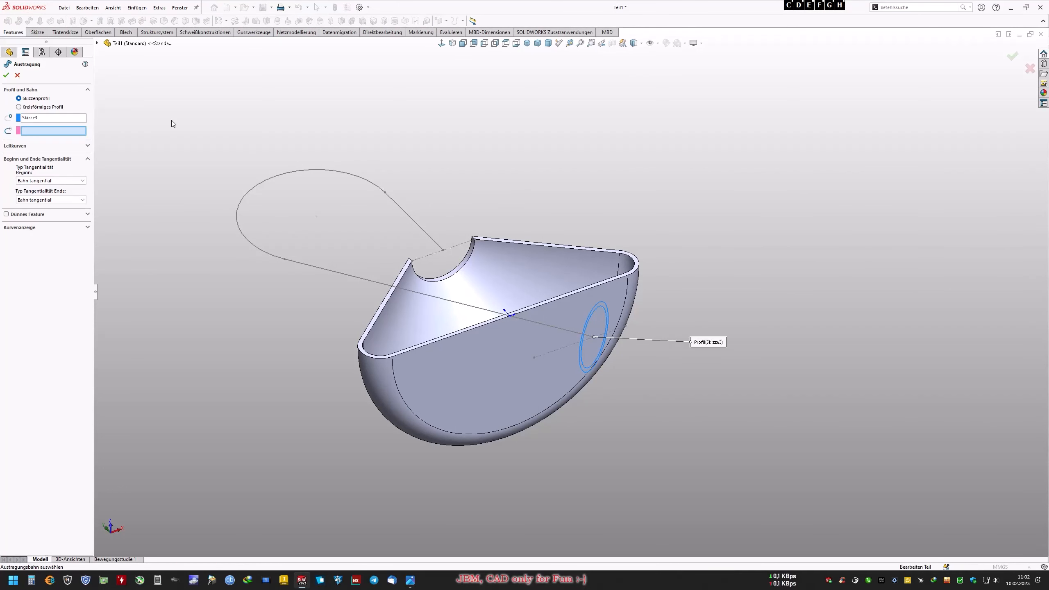
right_click(74, 120)
left_click(98, 128)
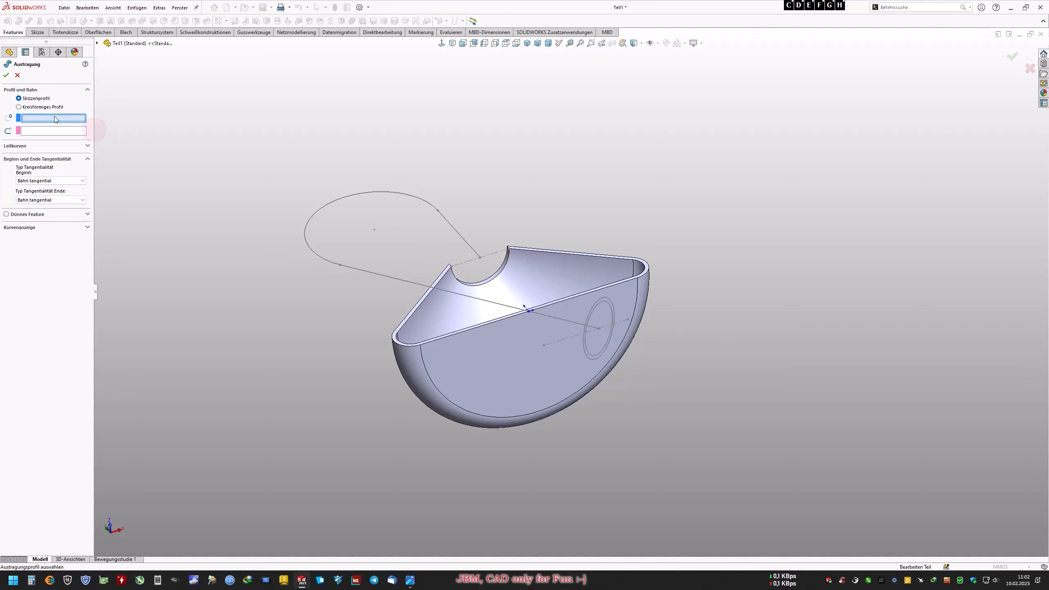
right_click(163, 130)
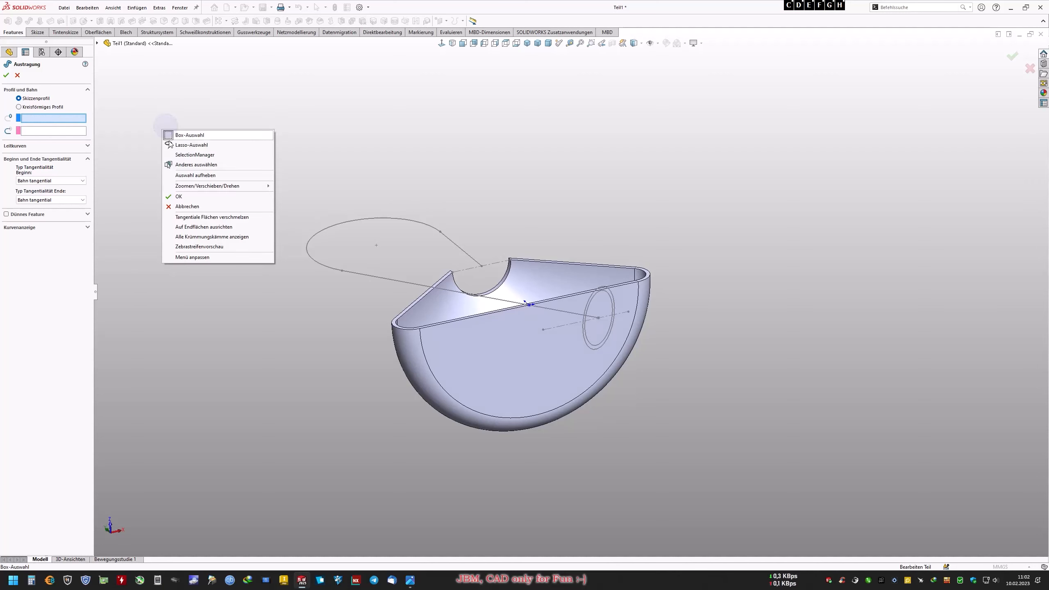
left_click(179, 155)
left_click(111, 125)
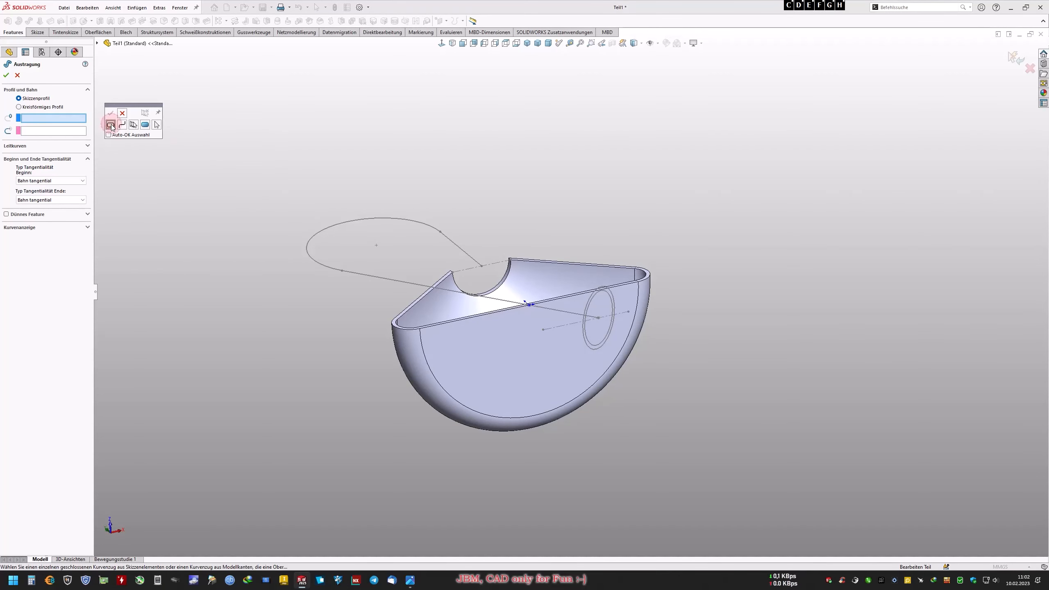
middle_click_drag(433, 372, 608, 311)
scroll(684, 418, "down", 2)
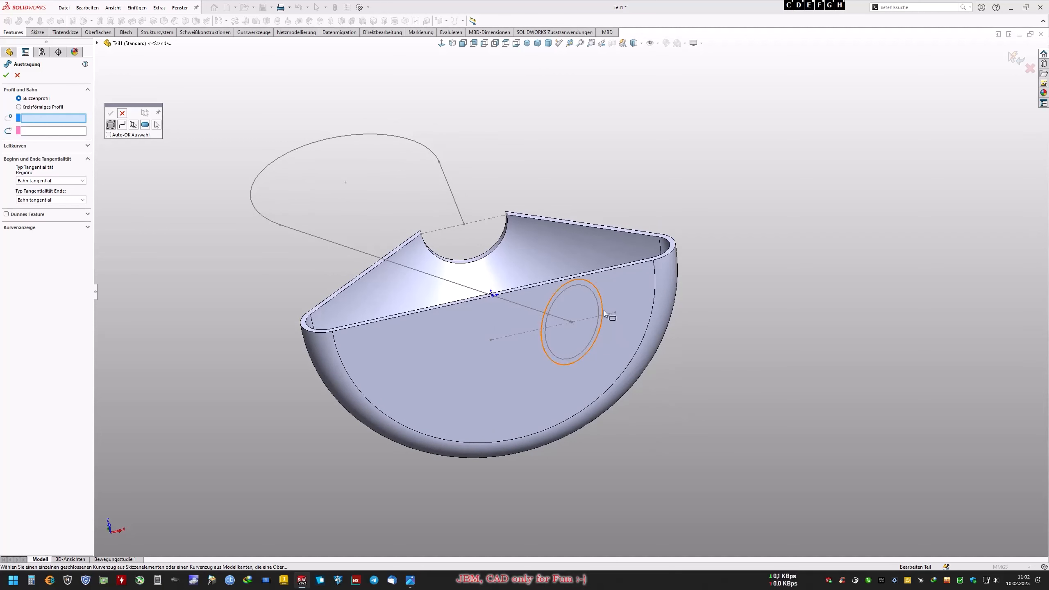
left_click(603, 314)
right_click(604, 310)
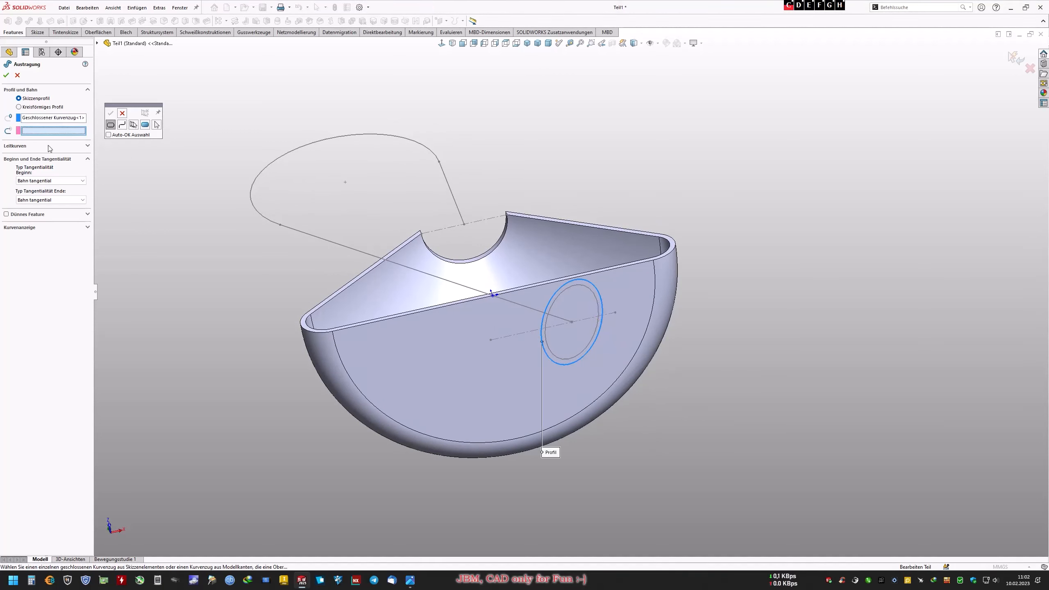
Select the complete looped path as an open contour and create the solid sweep along it
left_click(121, 125)
mouse_move(157, 226)
middle_mouse_down()
mouse_move(347, 355)
mouse_move(263, 306)
middle_mouse_up()
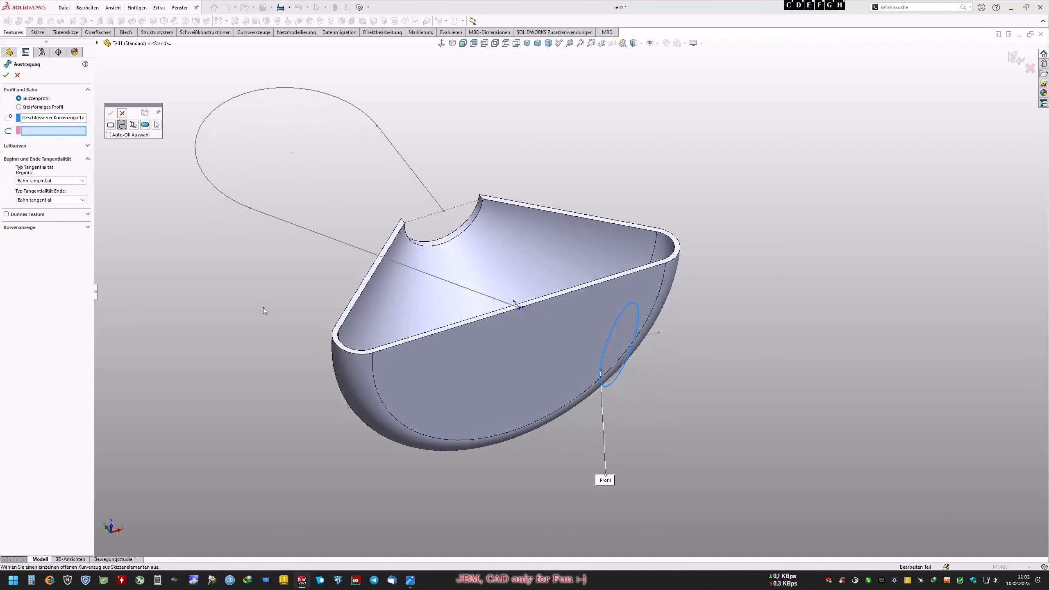
left_click(566, 329)
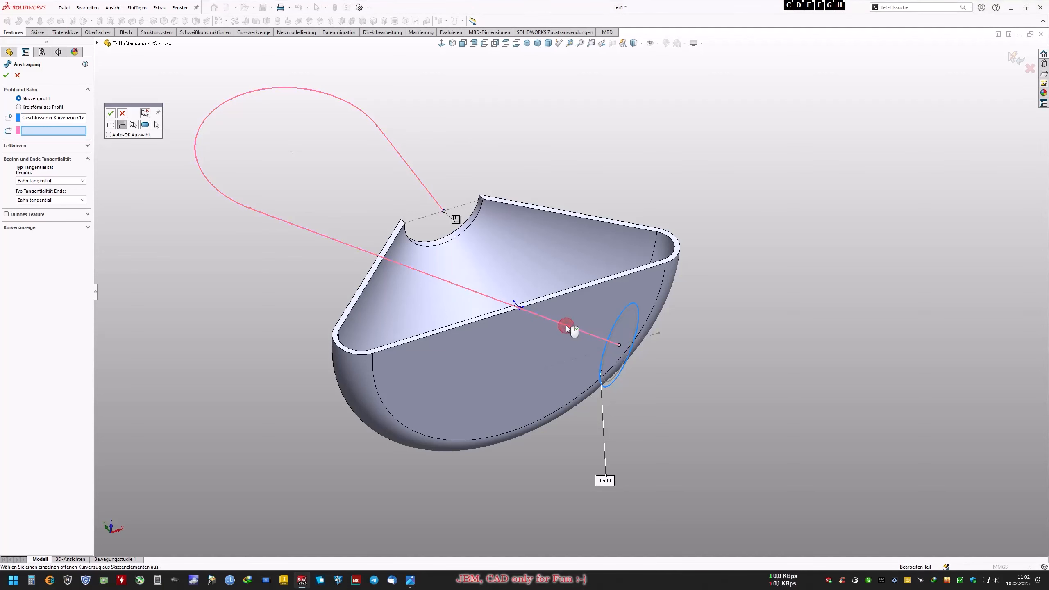
right_click(566, 329)
middle_click_drag(566, 328, 322, 228)
left_click(7, 77)
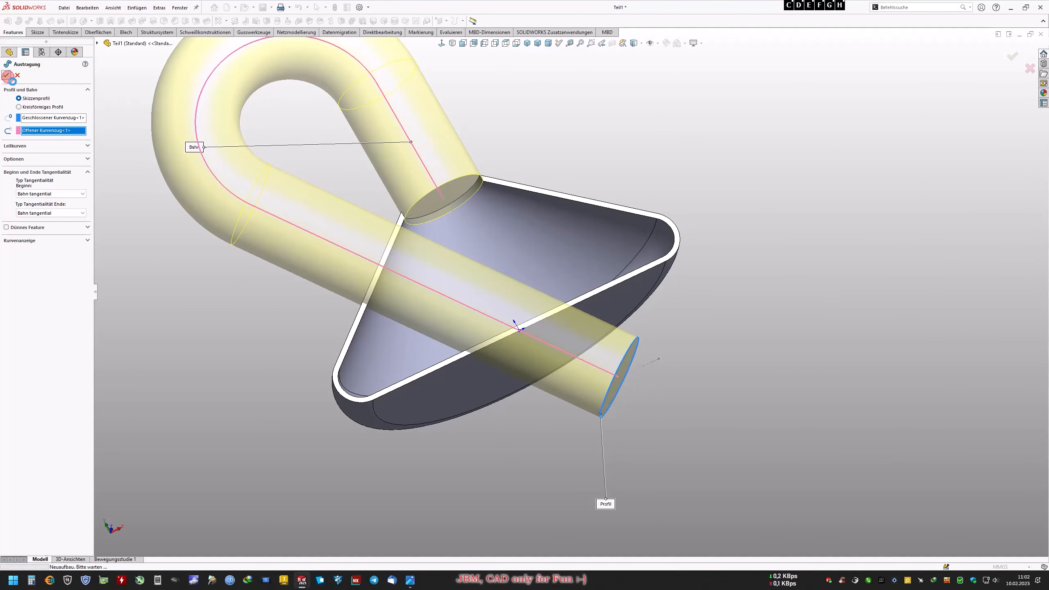
Show the profile sketch and the path sketch that belong to the new sweep
middle_click_drag(947, 455, 197, 293)
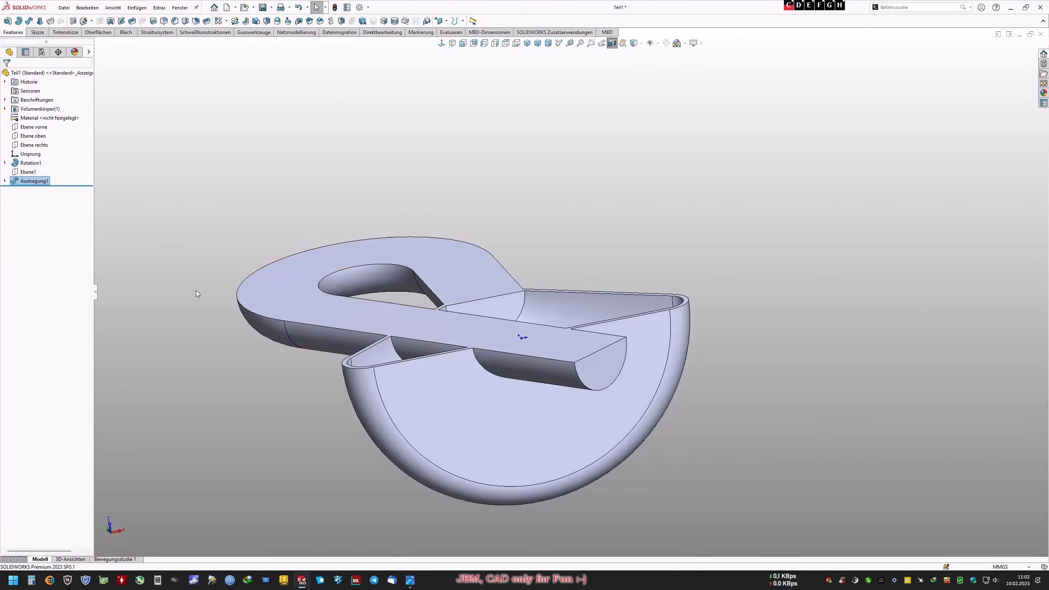
left_click(5, 181)
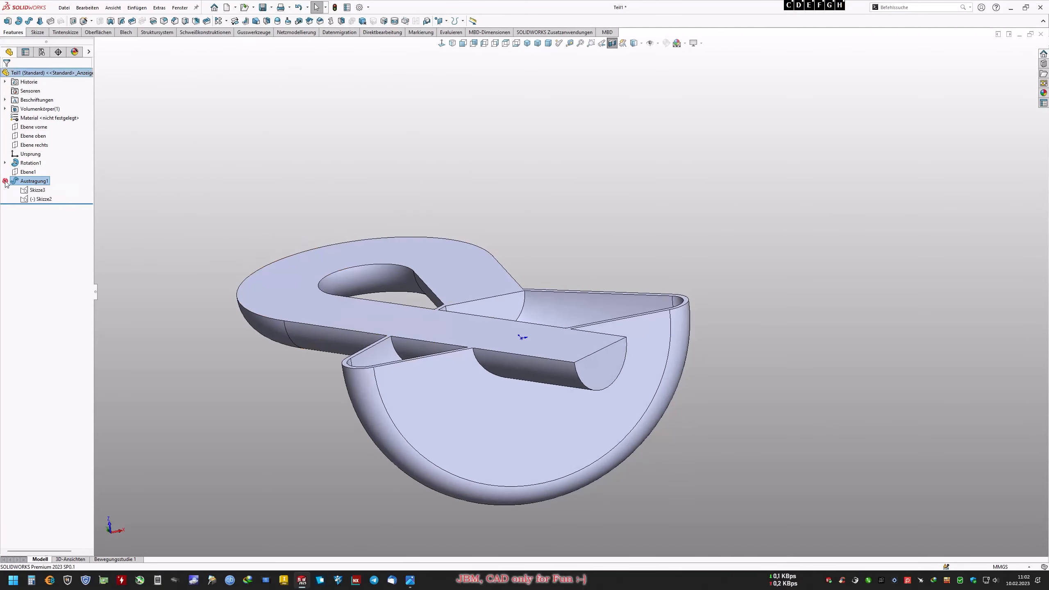
right_click(46, 193)
left_click(52, 179)
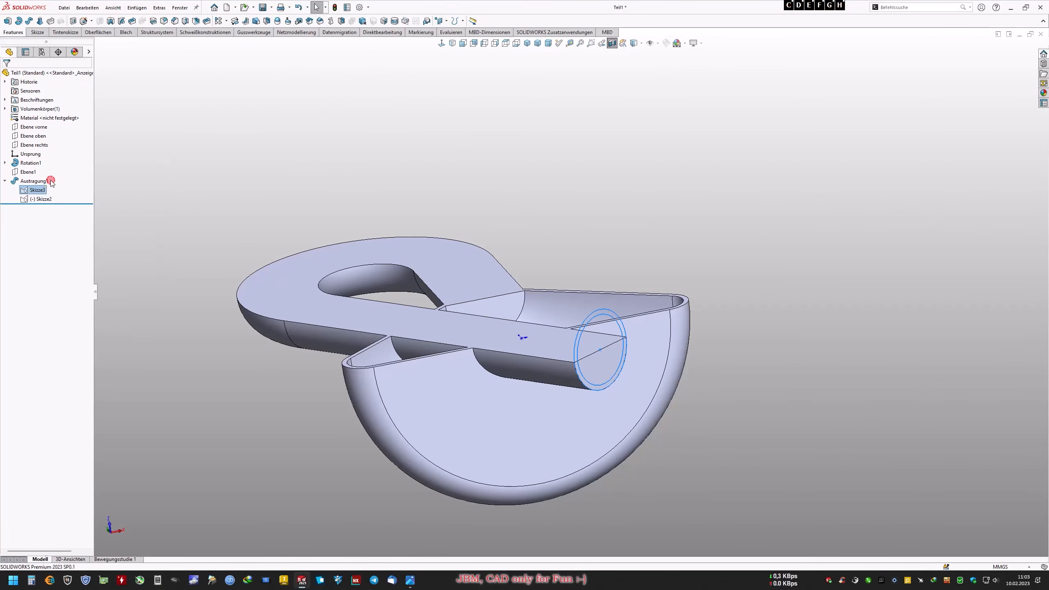
right_click(43, 200)
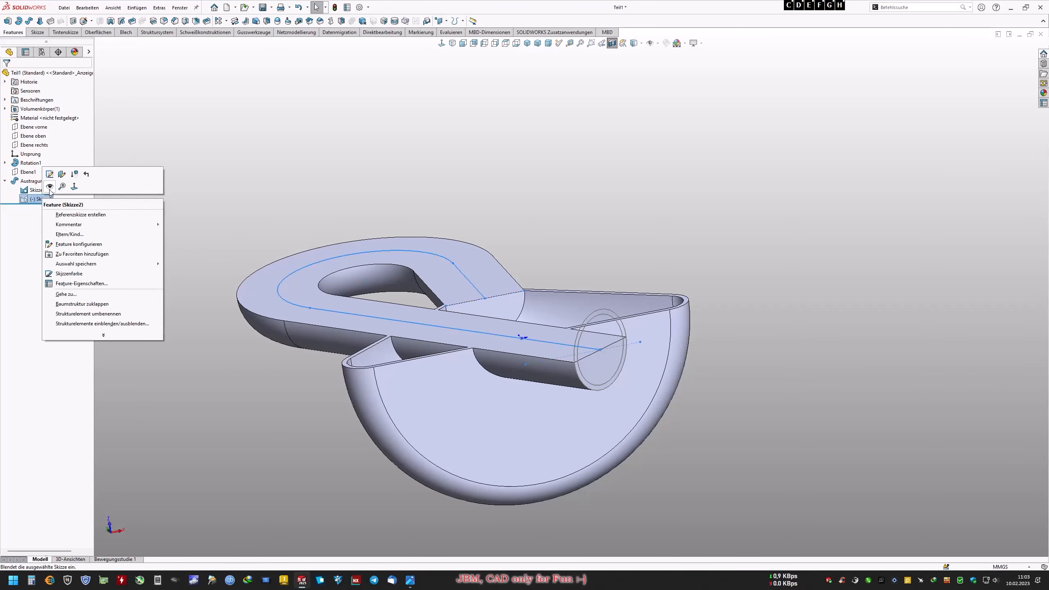
left_click(49, 188)
Hollow the looped tube with a swept cut, using the inner circle as closed-loop profile and the complete looped path as open contour
middle_click_drag(737, 274, 893, 324)
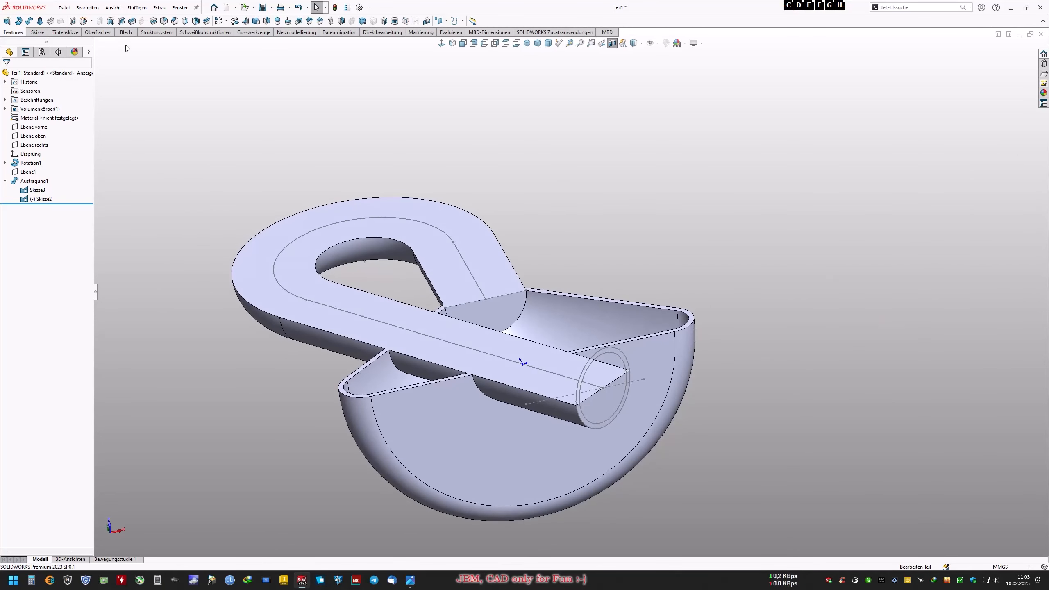
left_click(122, 20)
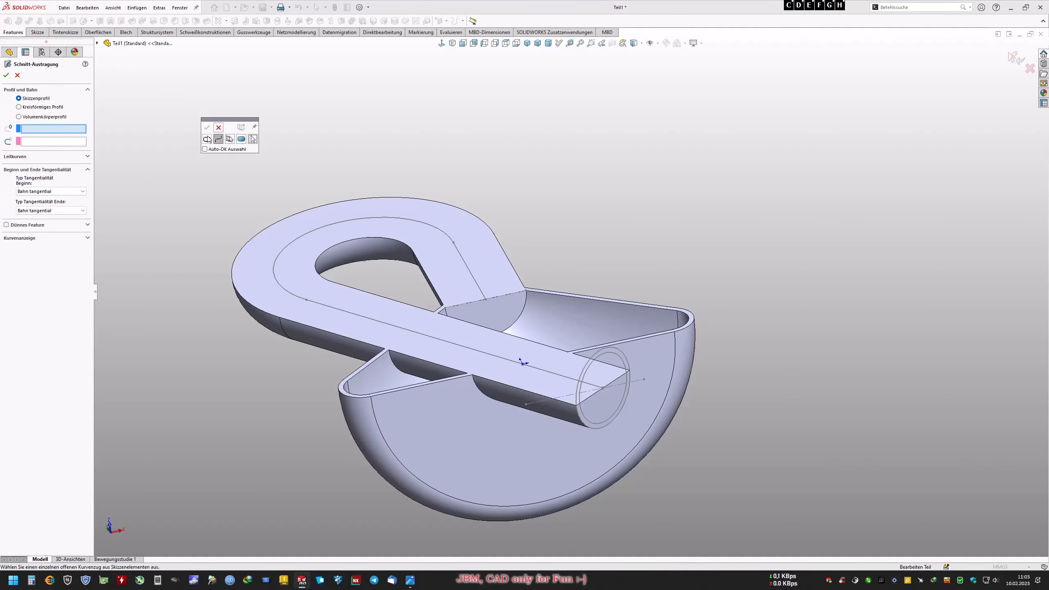
left_click(207, 139)
scroll(676, 380, "down", 2)
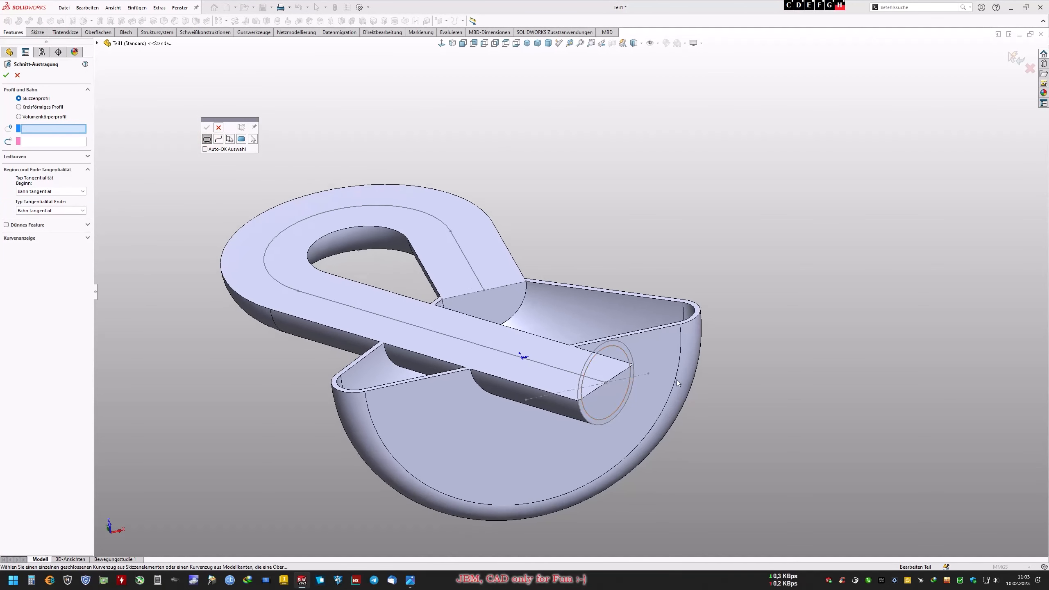
left_click(640, 389)
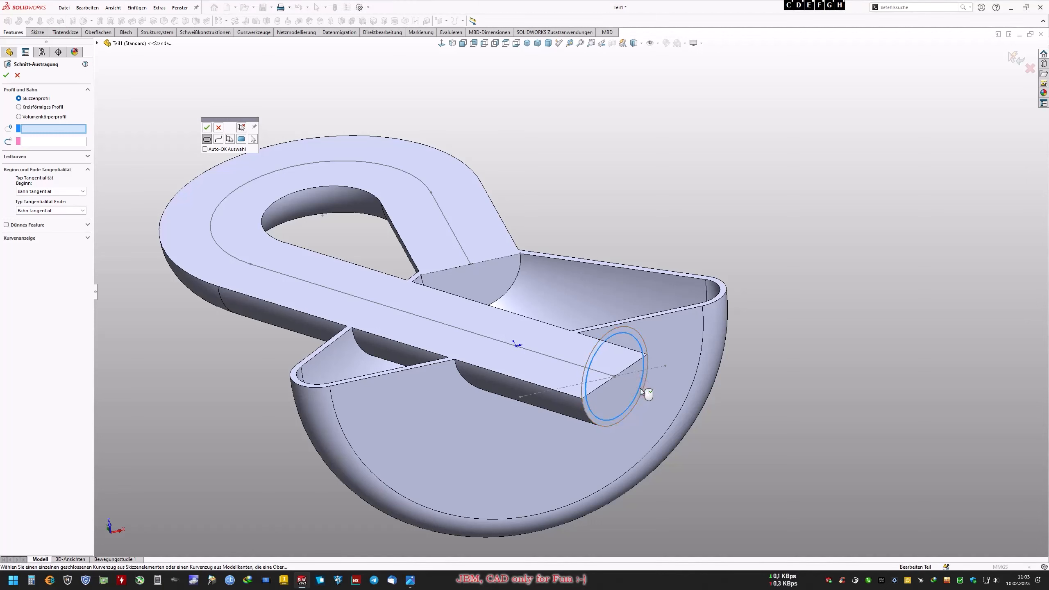
left_click(219, 141)
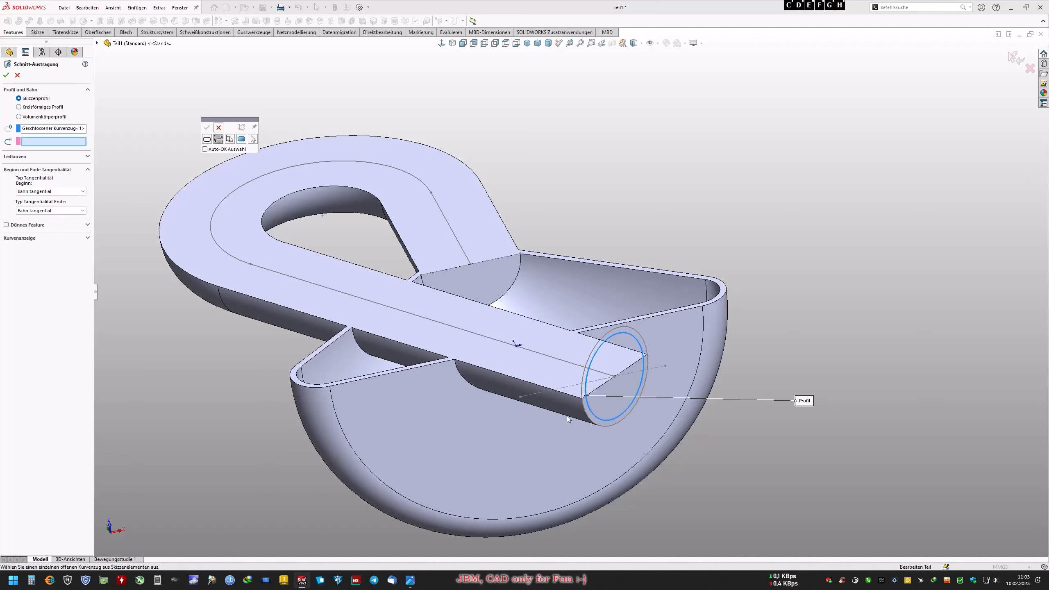
left_click(605, 375)
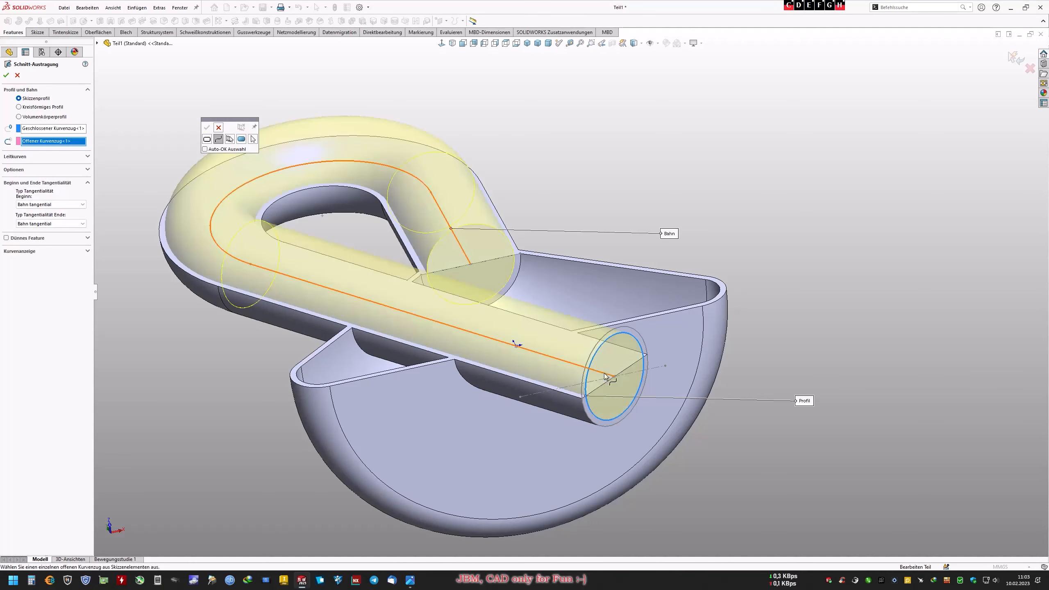
left_click(6, 75)
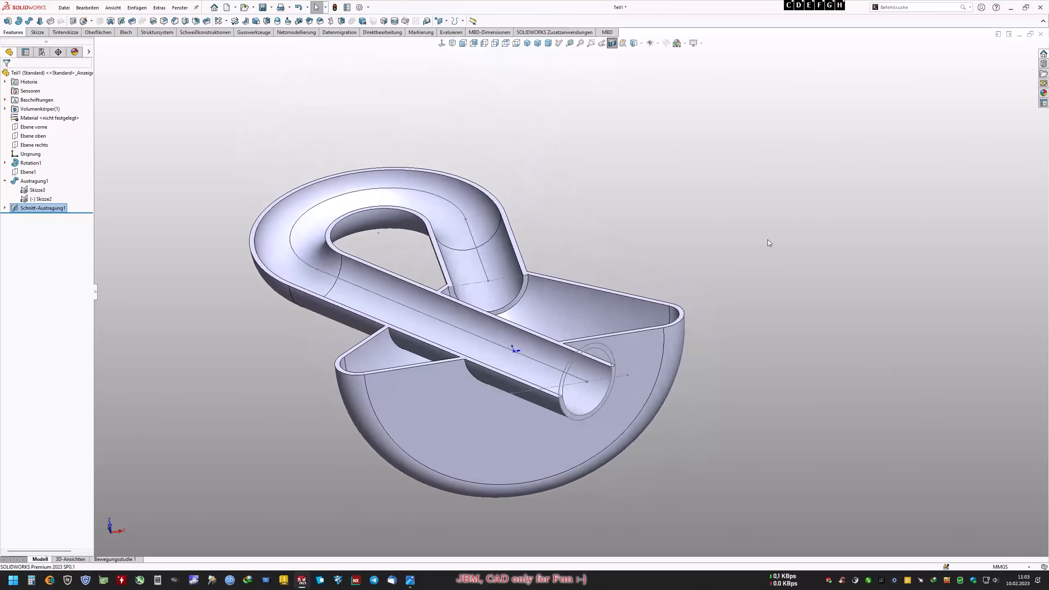
Turn off the section view and hide all sketches in the model display
left_click(612, 43)
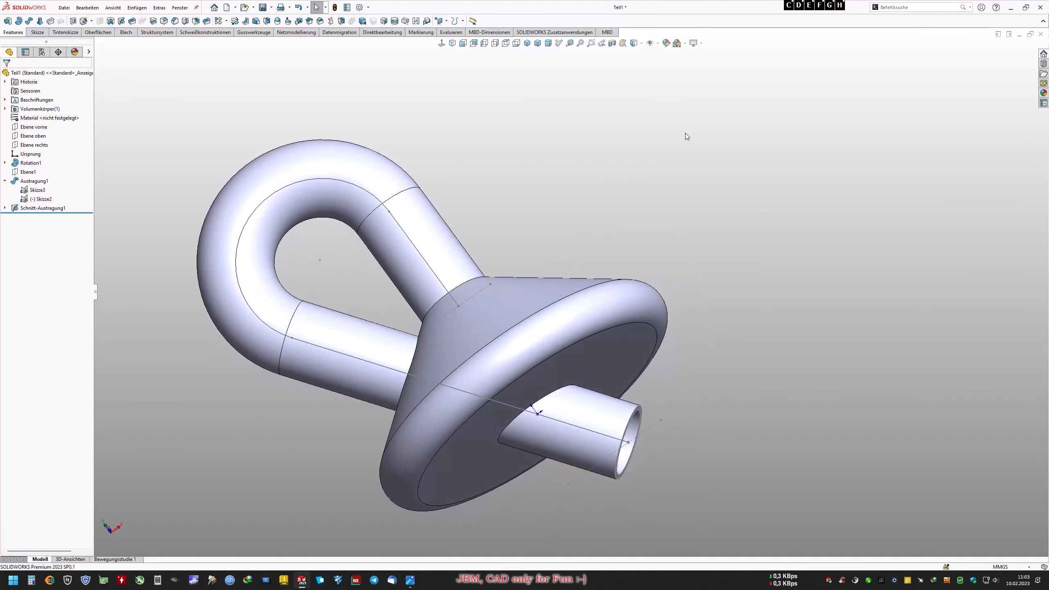
left_click(657, 43)
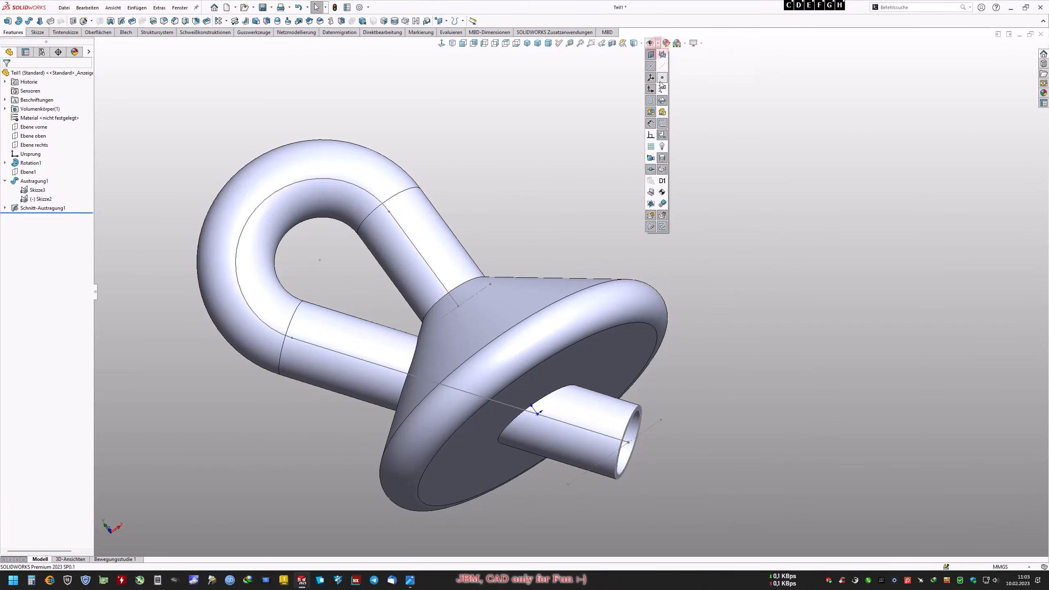
left_click(662, 123)
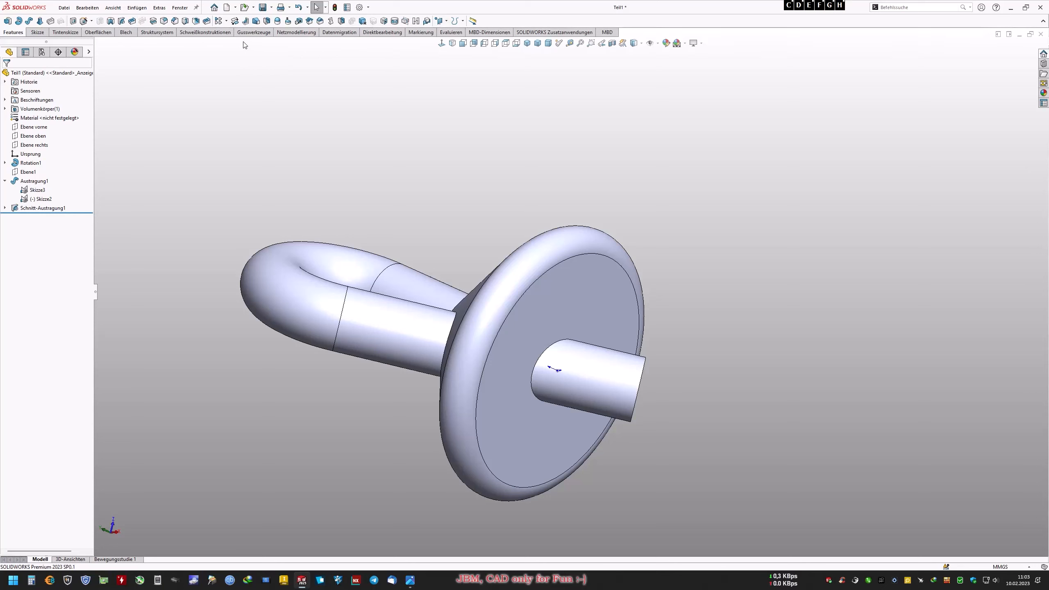
Cut off the tube end protruding below the base with a surface cut along the top plane (Ebene oben)
left_click(153, 21)
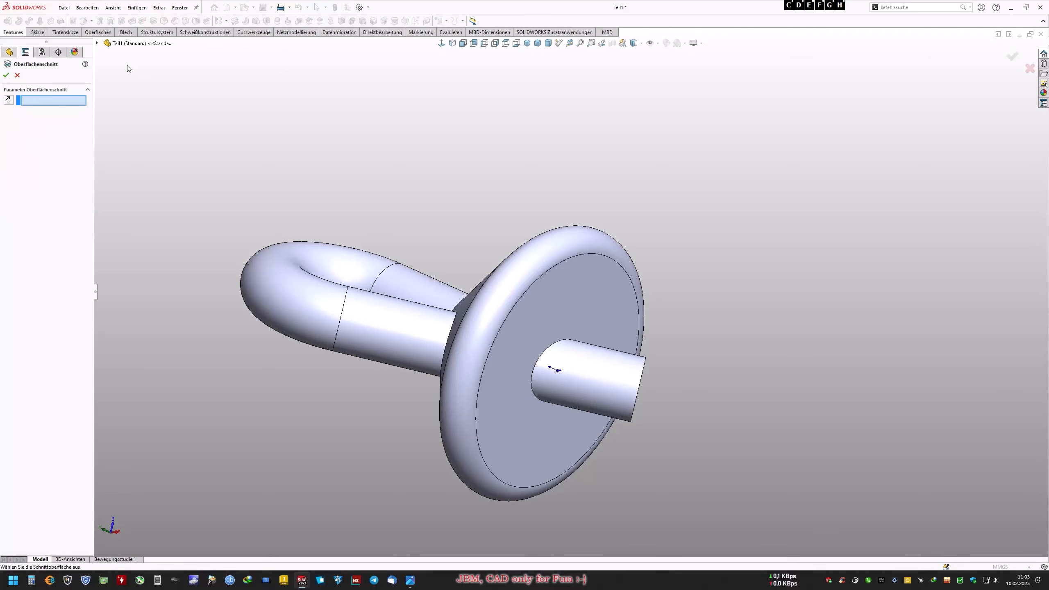
left_click(97, 43)
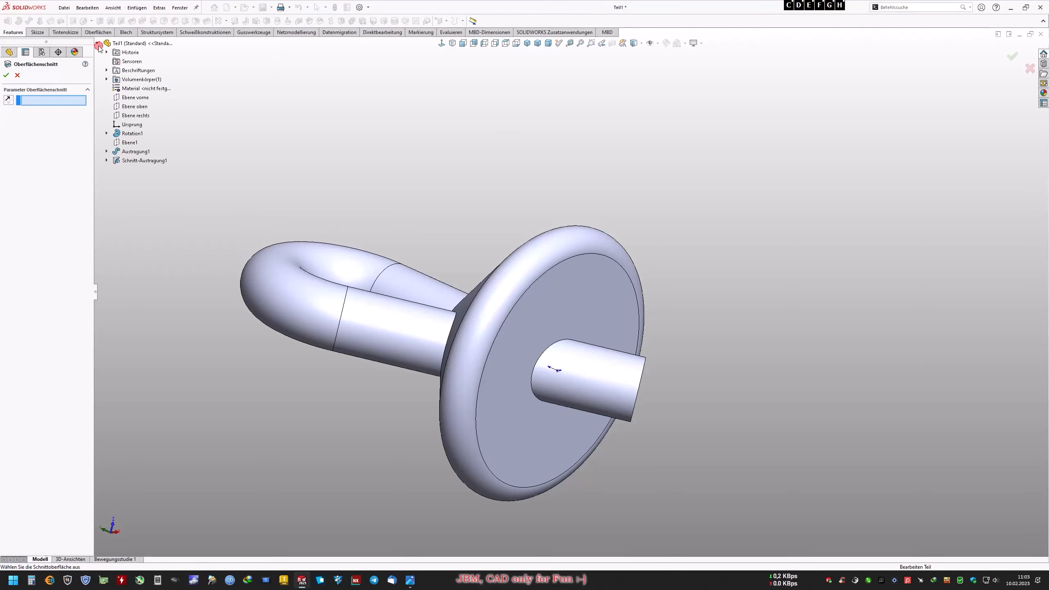
left_click(139, 106)
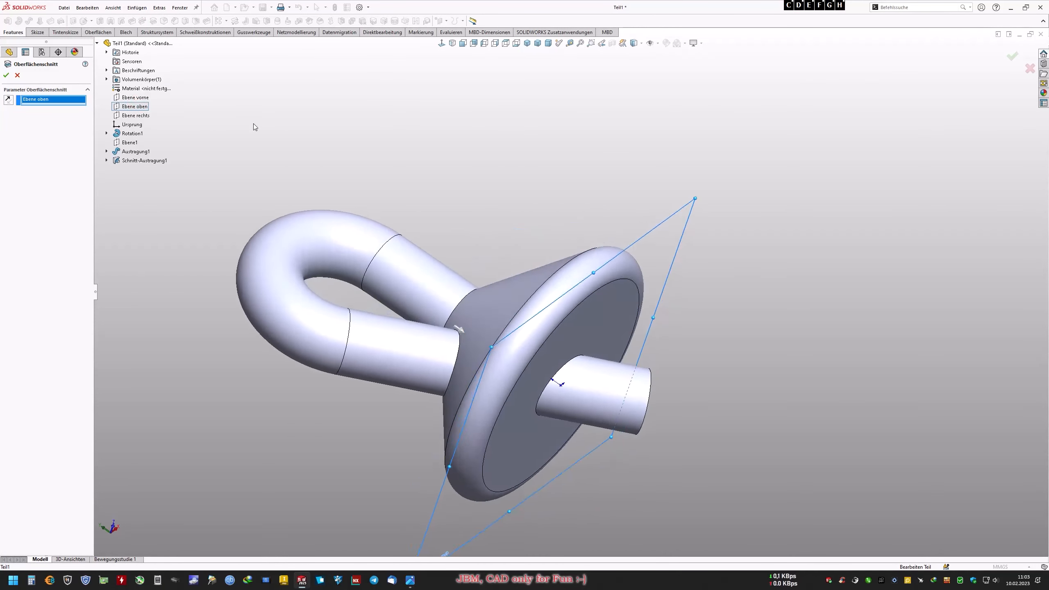
left_click(6, 77)
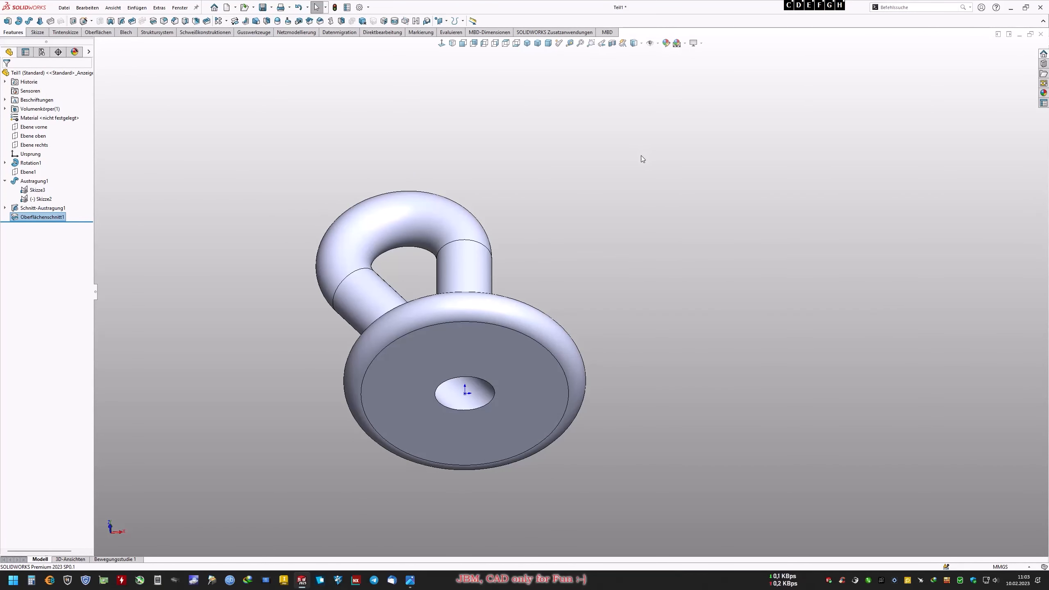
Section the model at the front plane and fillet the outer edge between the upright tube and the cone with a 10 mm radius
left_click(612, 46)
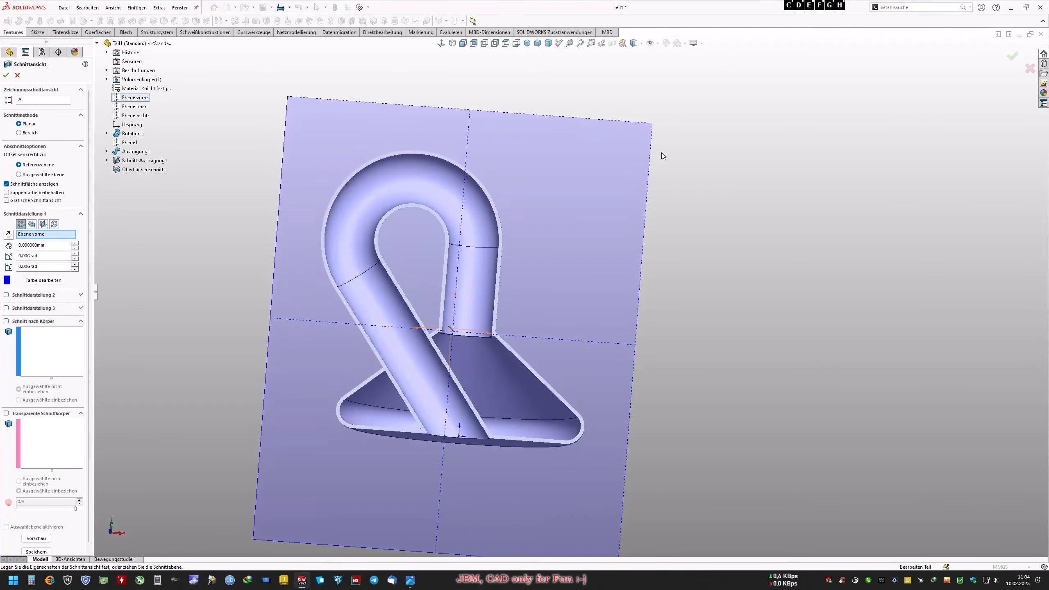
left_click(6, 76)
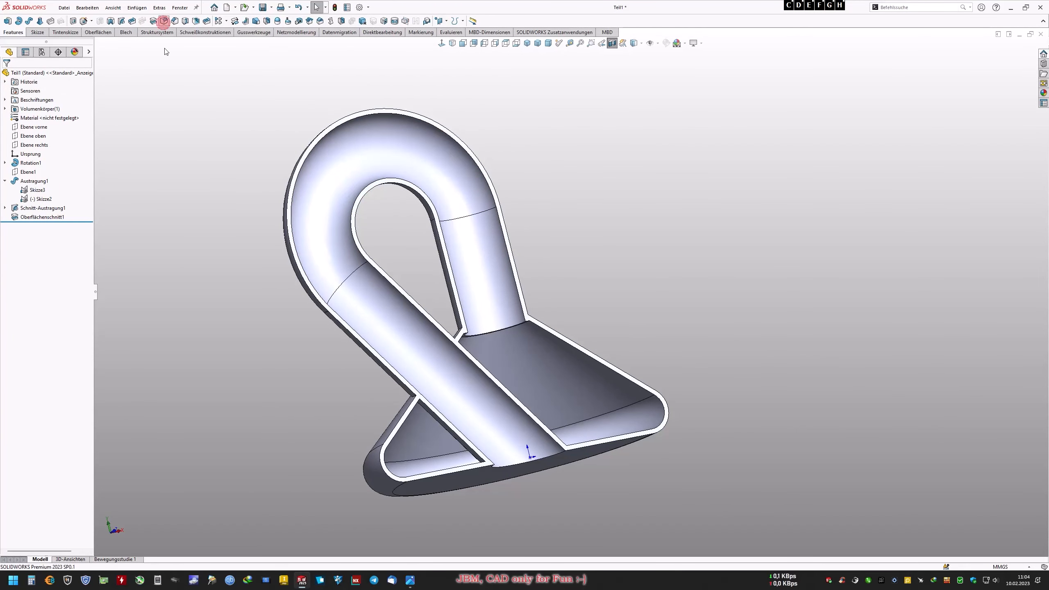
left_click(164, 21)
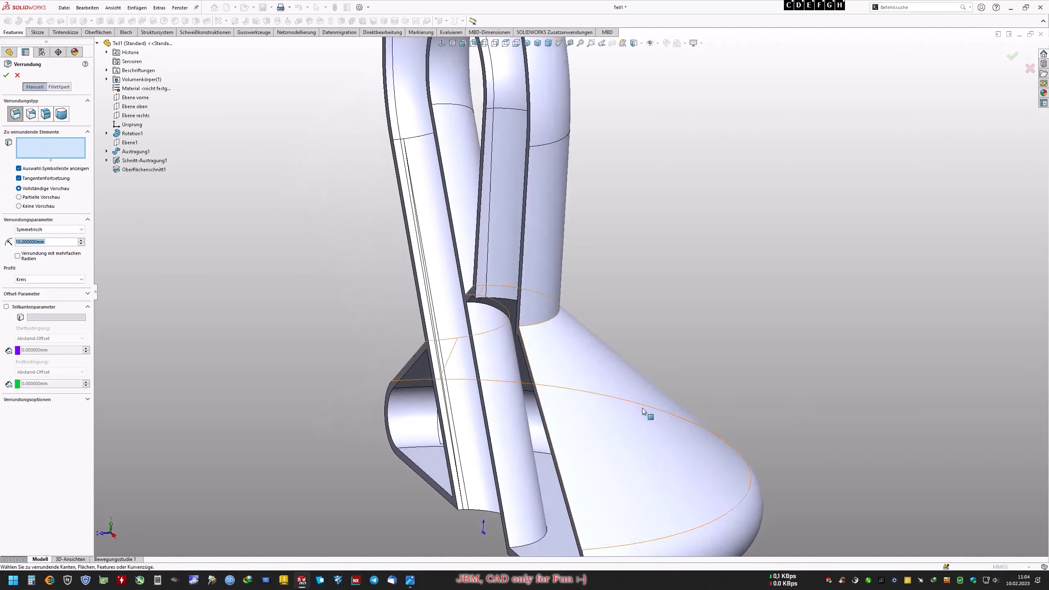
left_click(552, 325)
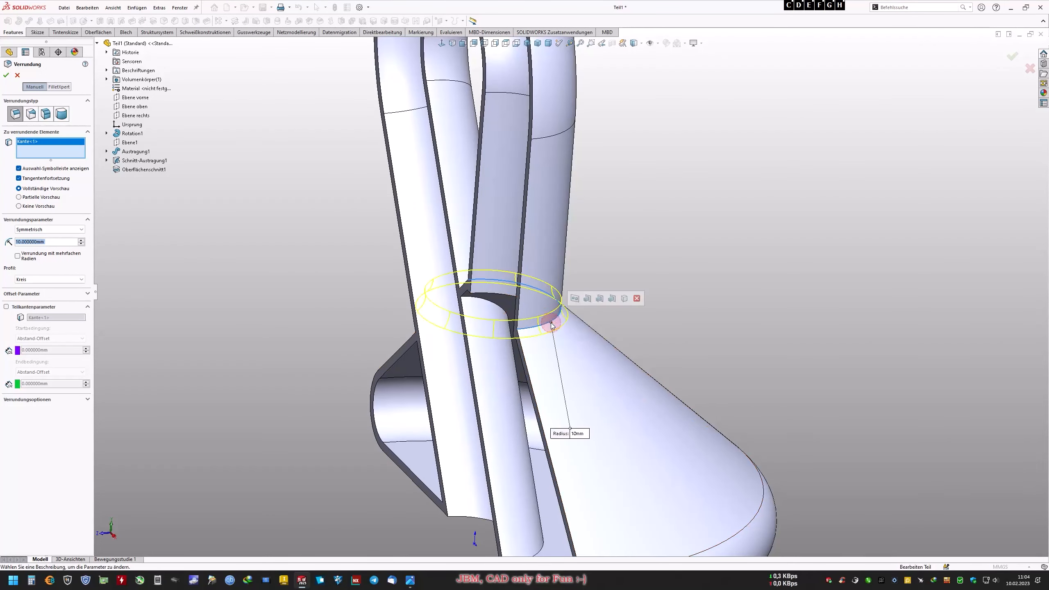
left_click(5, 75)
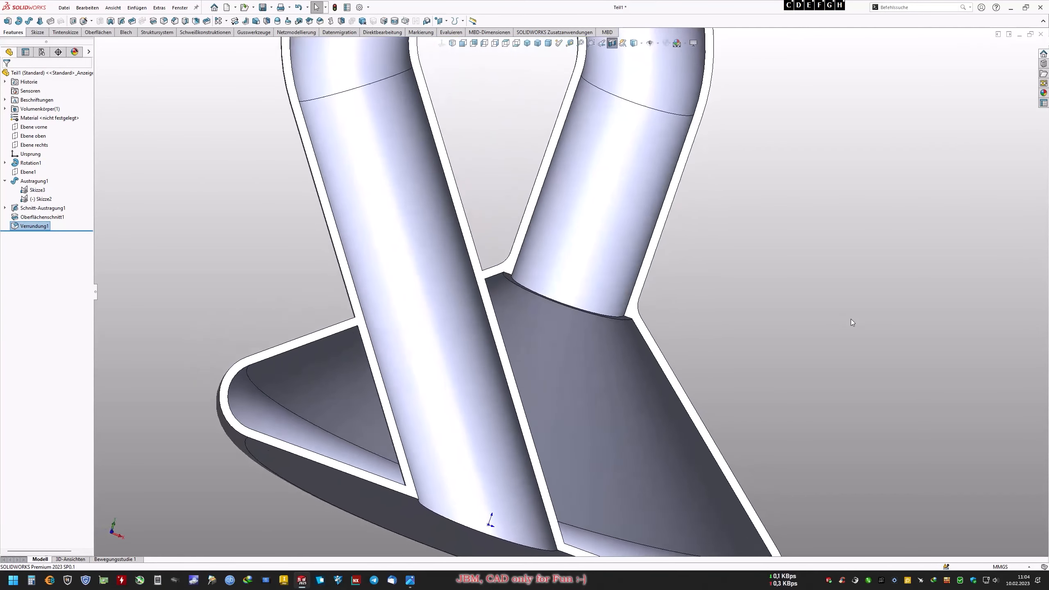
Fillet the inner edge where the upright tube opens into the hollow cone with a 6 mm radius
left_click(165, 22)
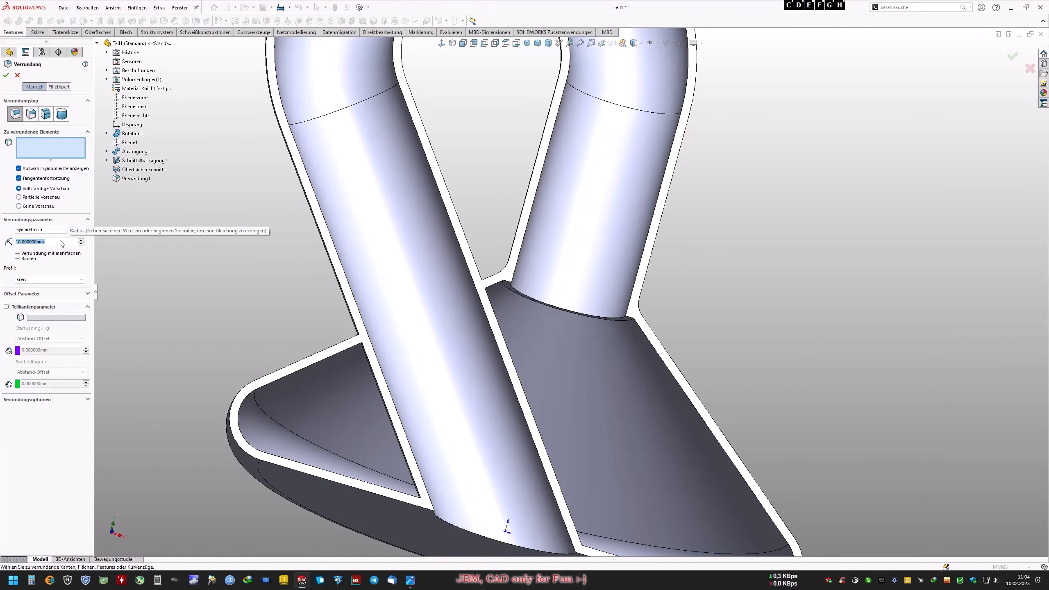
type("6")
key("Return")
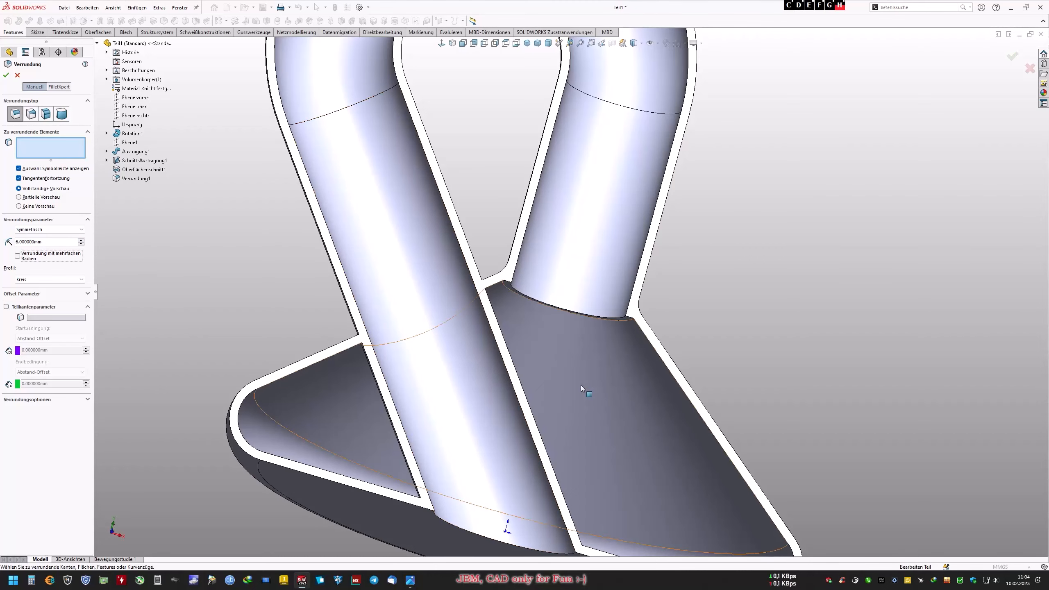
middle_click_drag(549, 359, 543, 364)
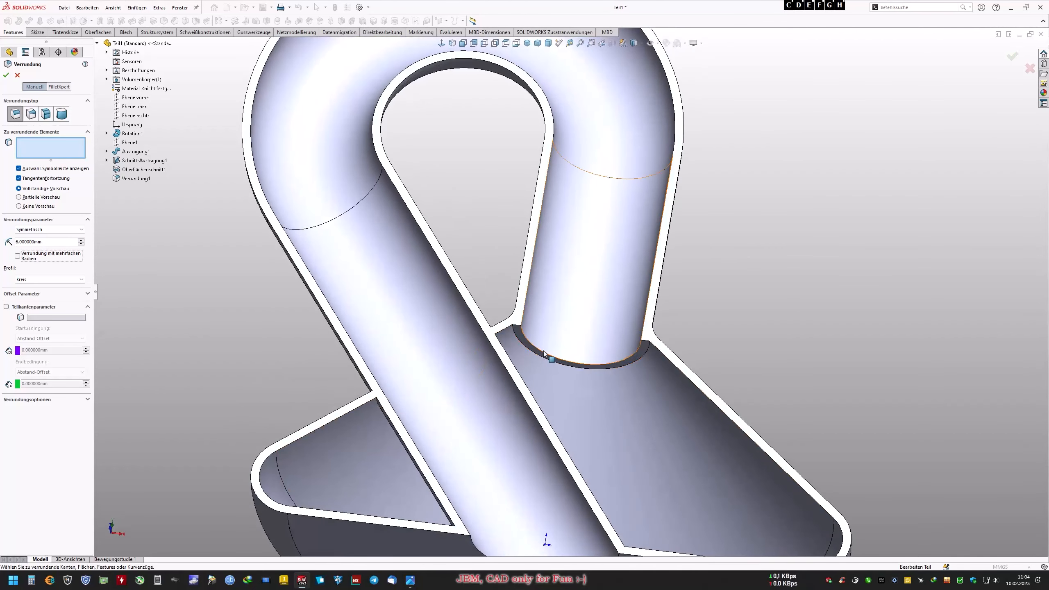
left_click(543, 351)
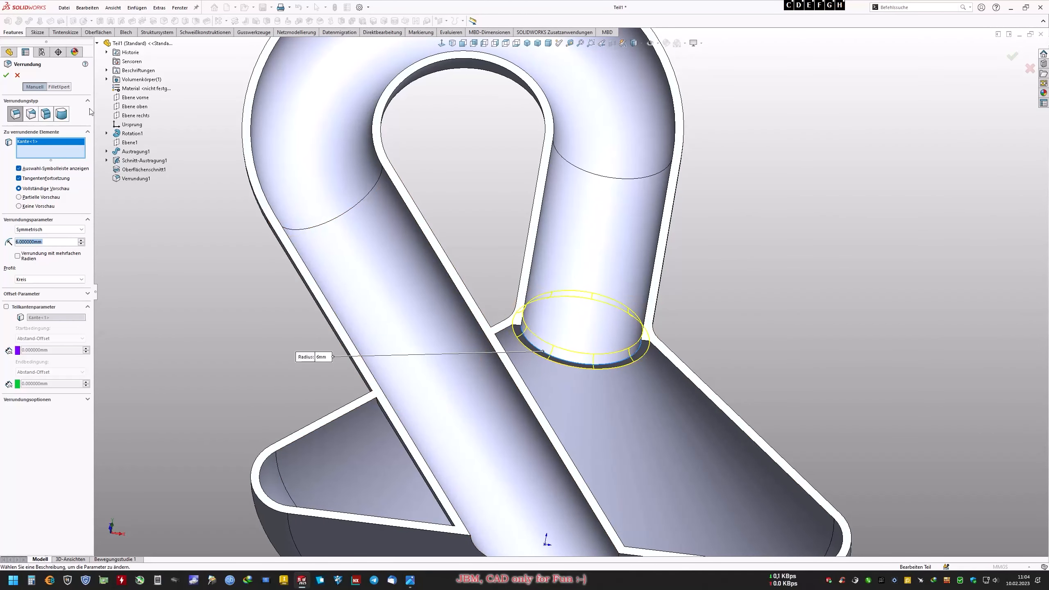
left_click(6, 76)
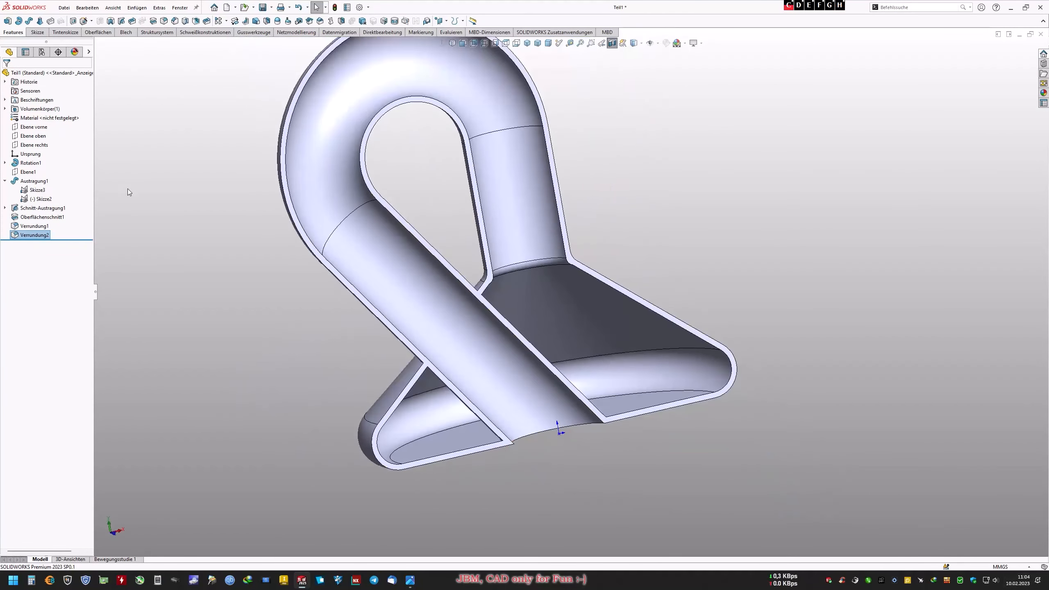
Fillet the edge inside the base where the slanted tube meets the floor with a 10 mm radius
key("Return")
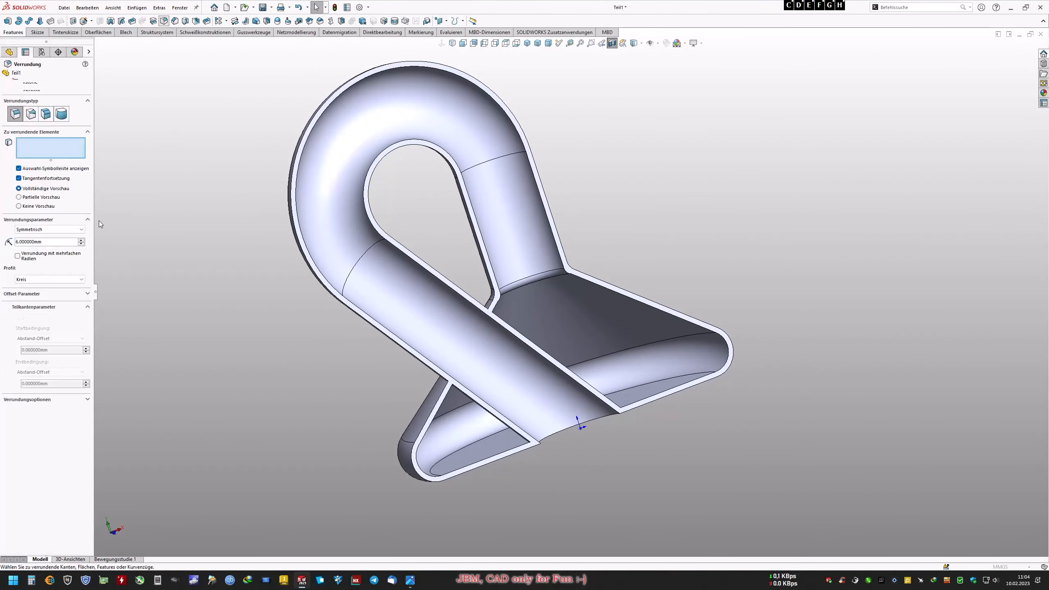
type("10")
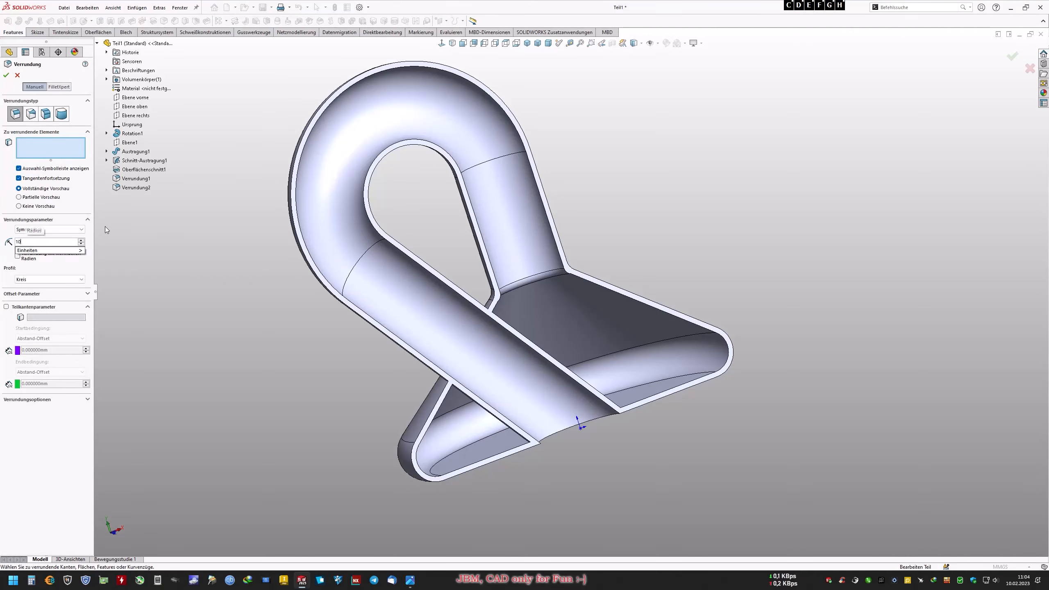
key("Tab")
left_click(169, 317)
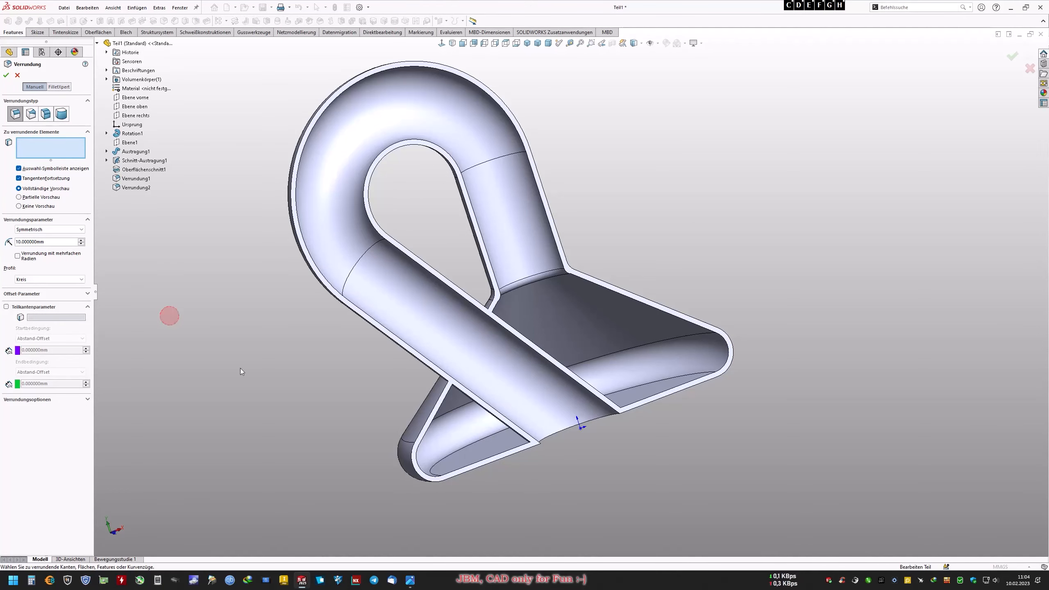
middle_click_drag(433, 277, 553, 314)
scroll(558, 496, "down", 2)
middle_click_drag(553, 533, 467, 486)
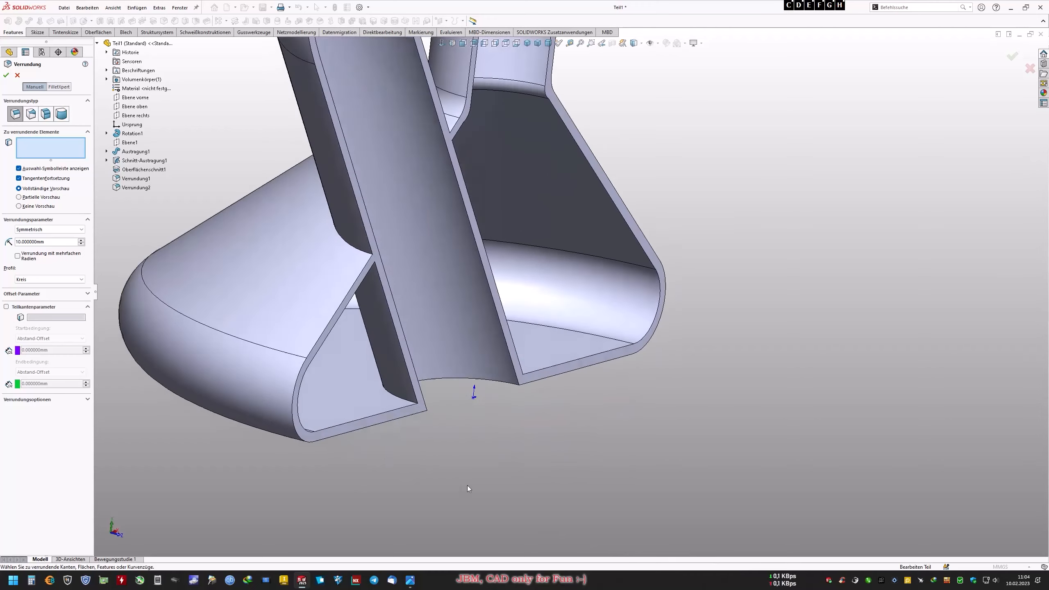
left_click(399, 400)
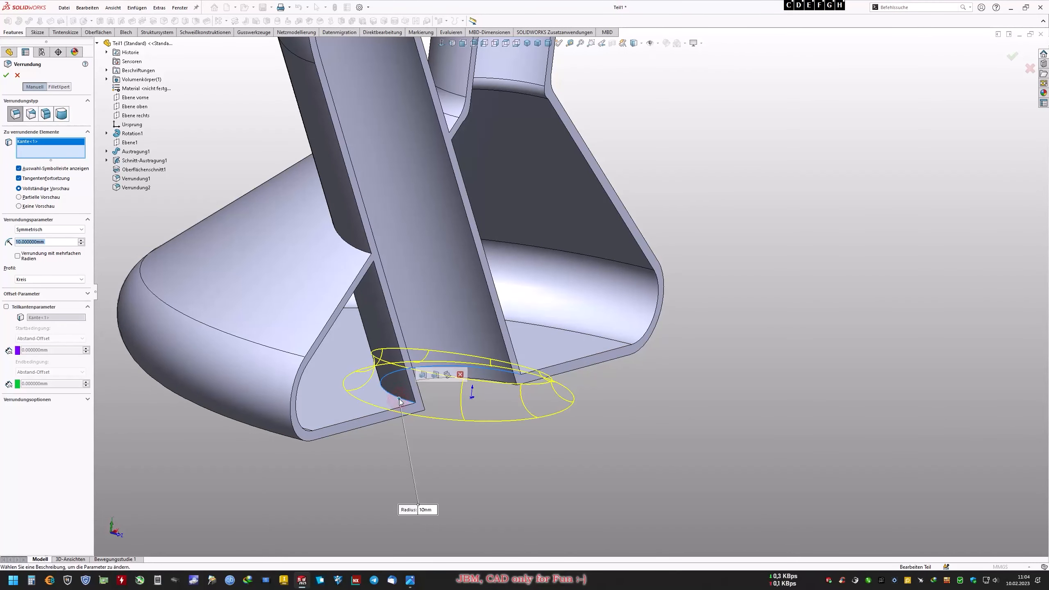
left_click(6, 75)
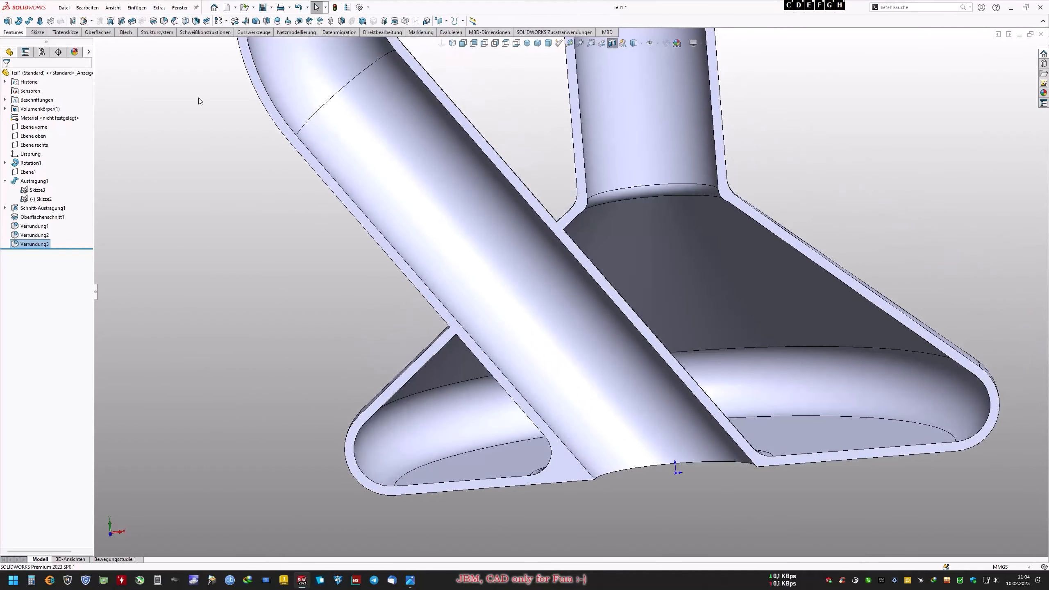
Fillet the edge of the tube opening on the base's underside with a 14 mm radius and turn off the section view
key("Return")
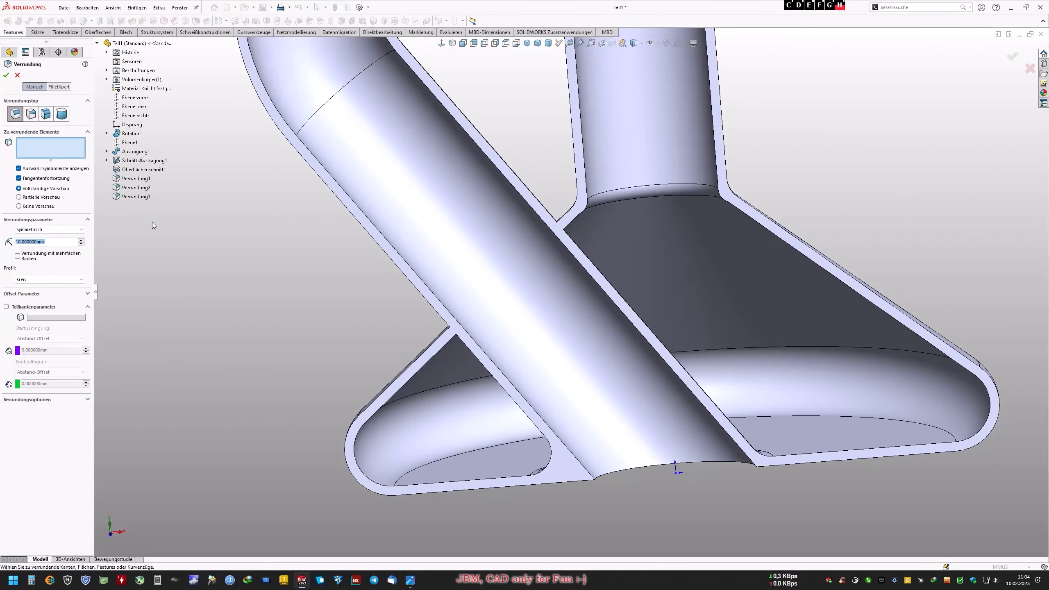
left_click(56, 242)
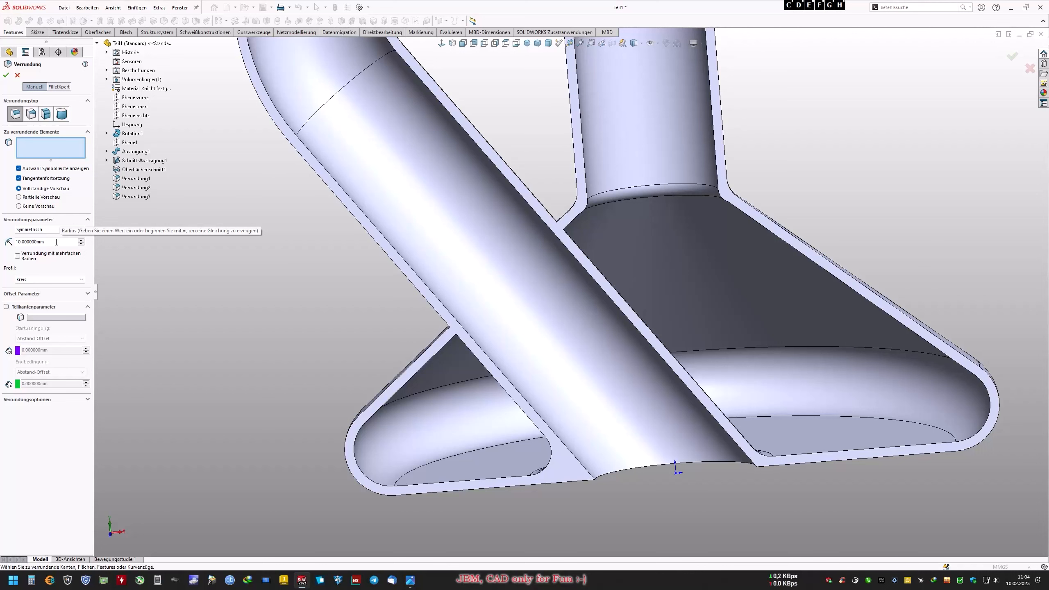
type("+4")
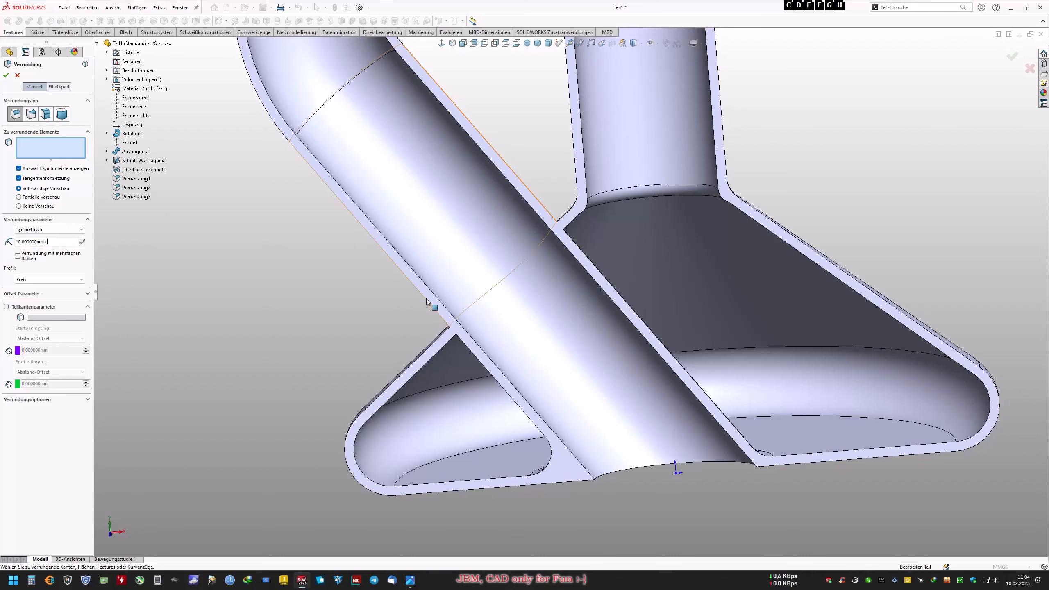
left_click(411, 582)
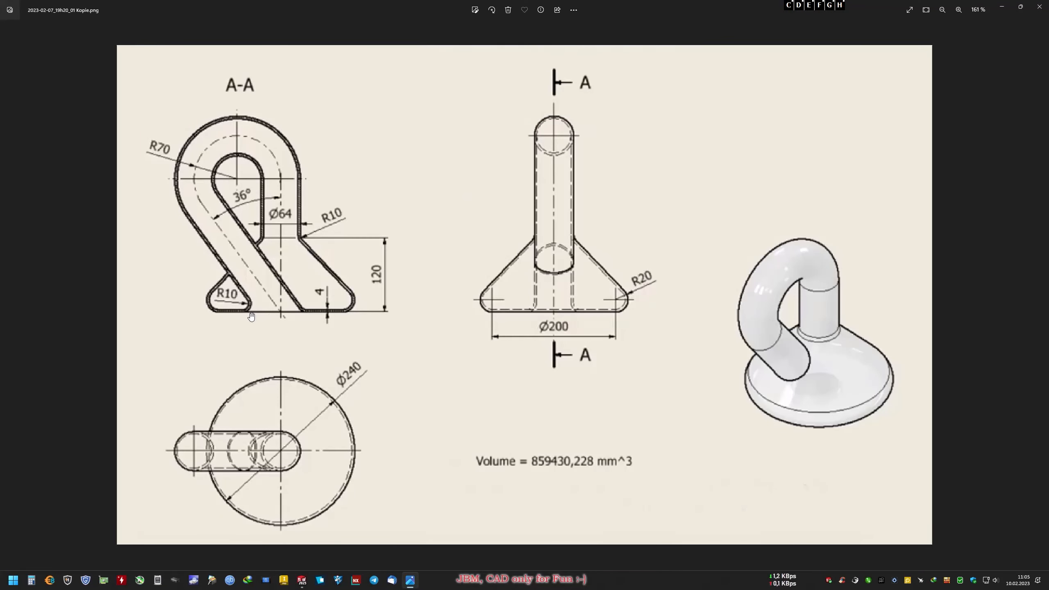
left_click(412, 582)
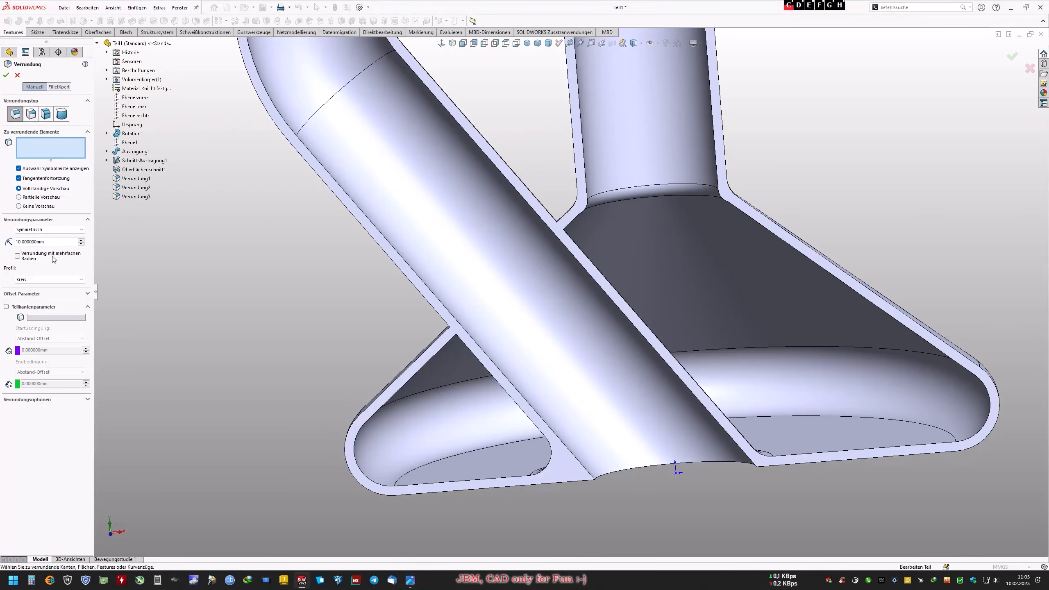
type("14")
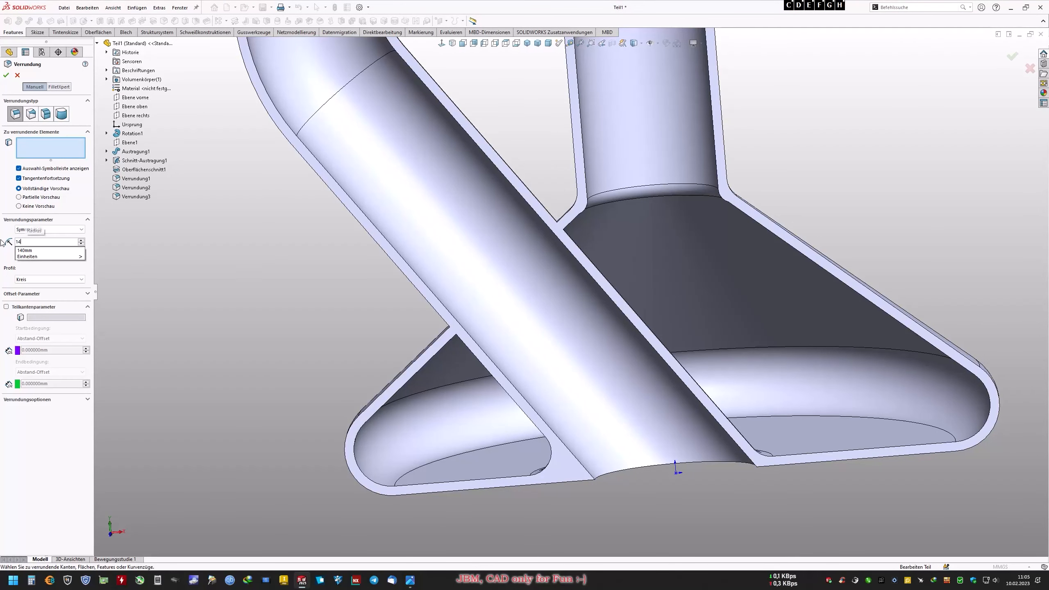
key("Tab")
middle_click_drag(401, 500, 621, 527)
left_click(606, 474)
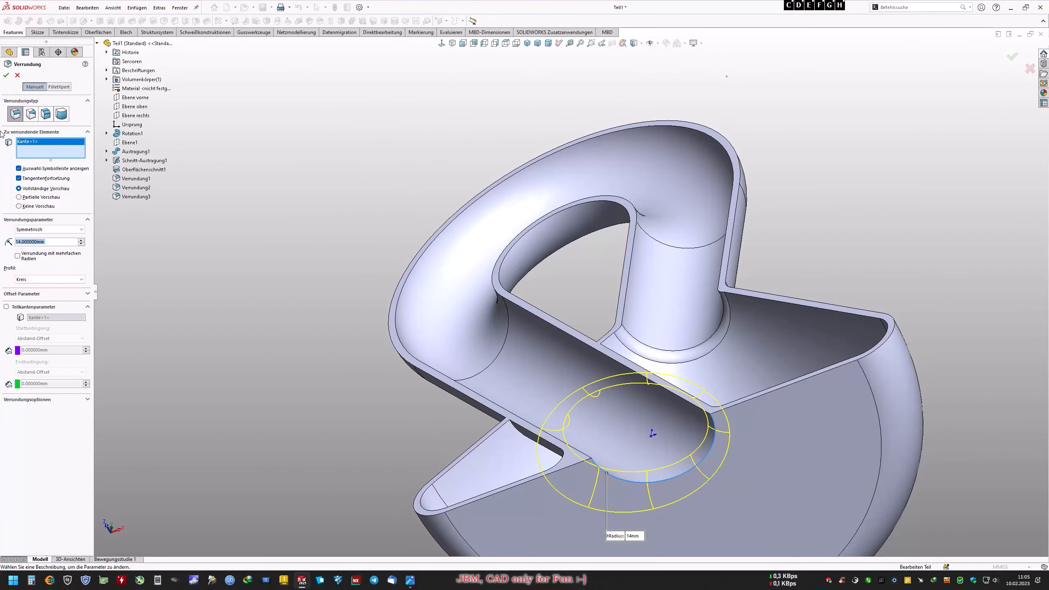
left_click(6, 76)
middle_click_drag(328, 255, 421, 352)
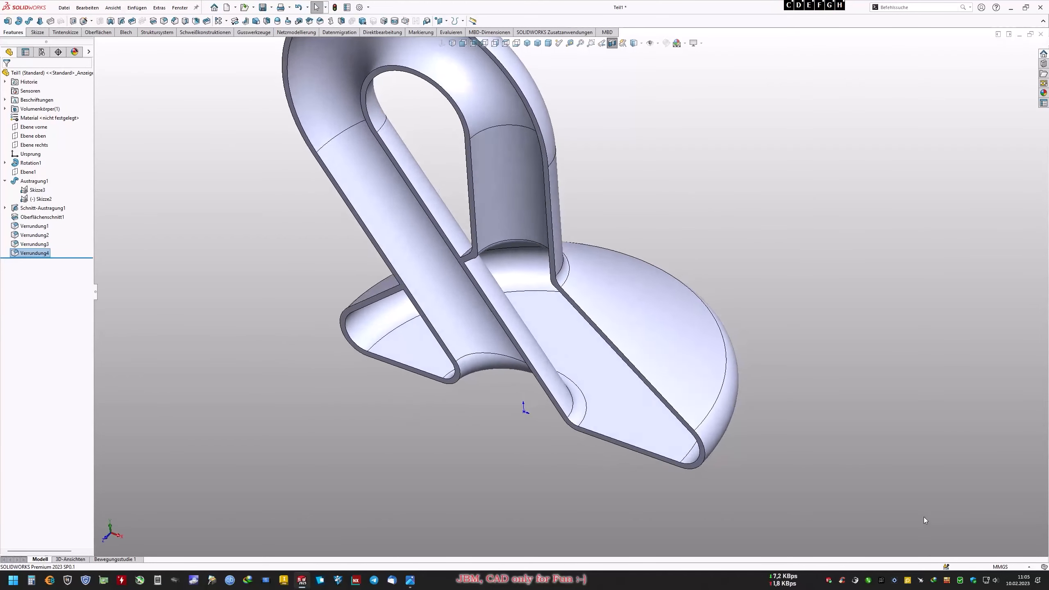
left_click(612, 43)
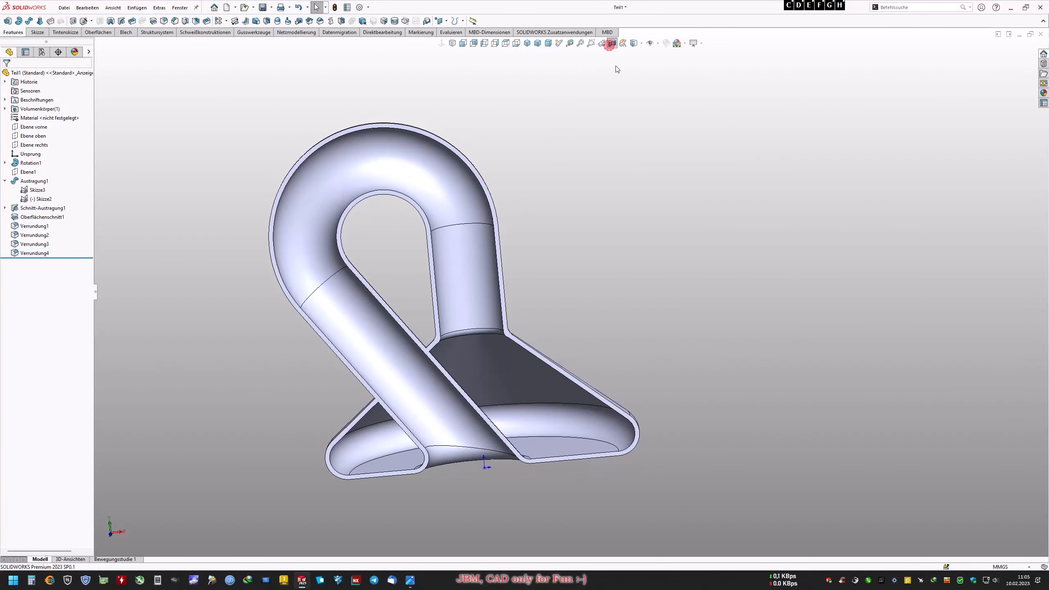
right_click(59, 119)
left_click(85, 136)
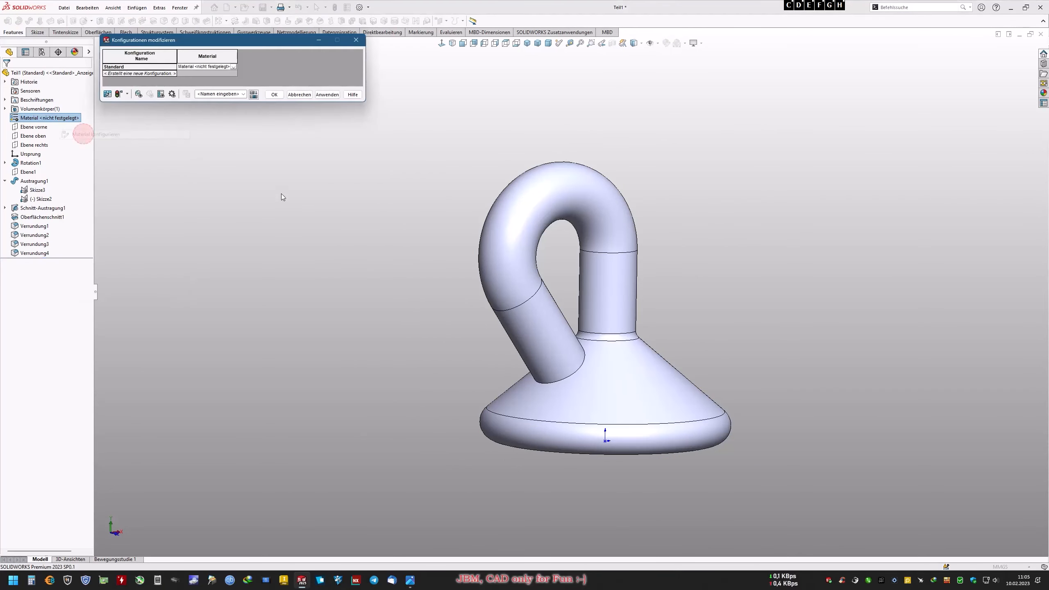
left_click(354, 41)
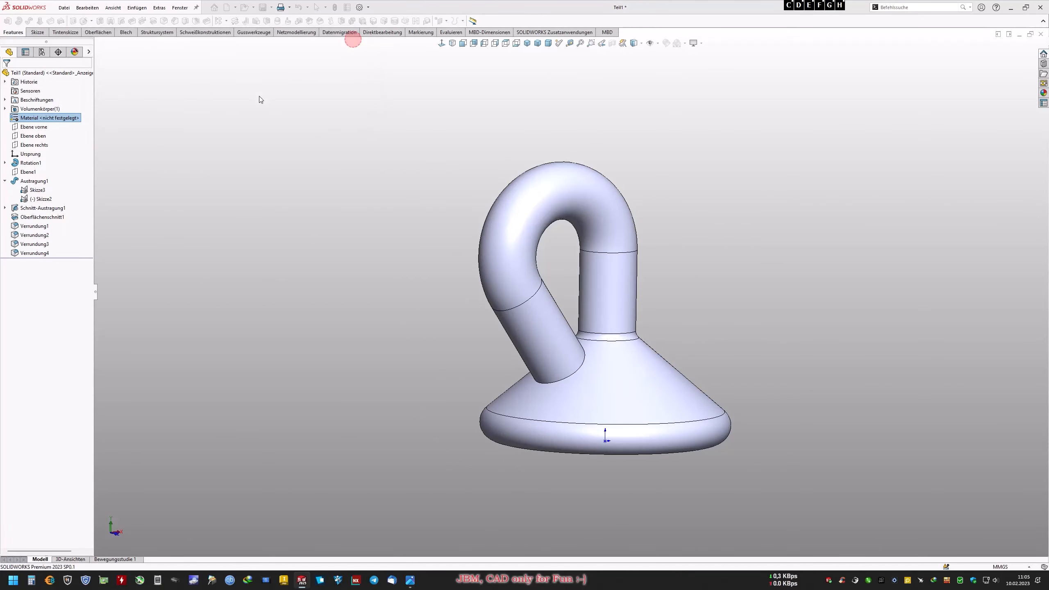
Assign the material Glas from the Andere Nichtmetalle category to the part
right_click(59, 119)
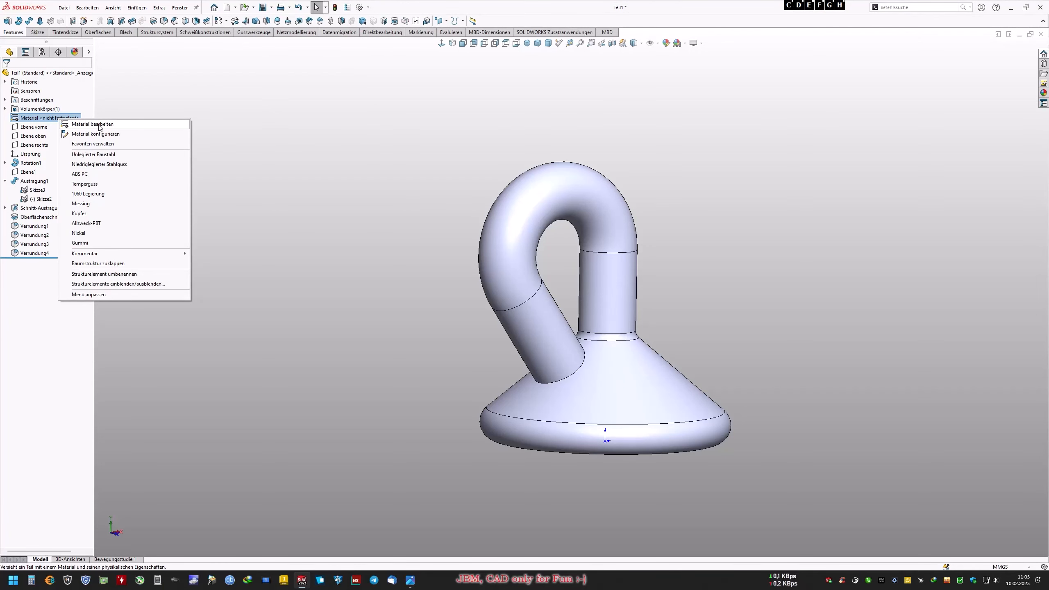
left_click(100, 125)
left_click_drag(406, 167, 148, 52)
left_click_drag(214, 295, 216, 492)
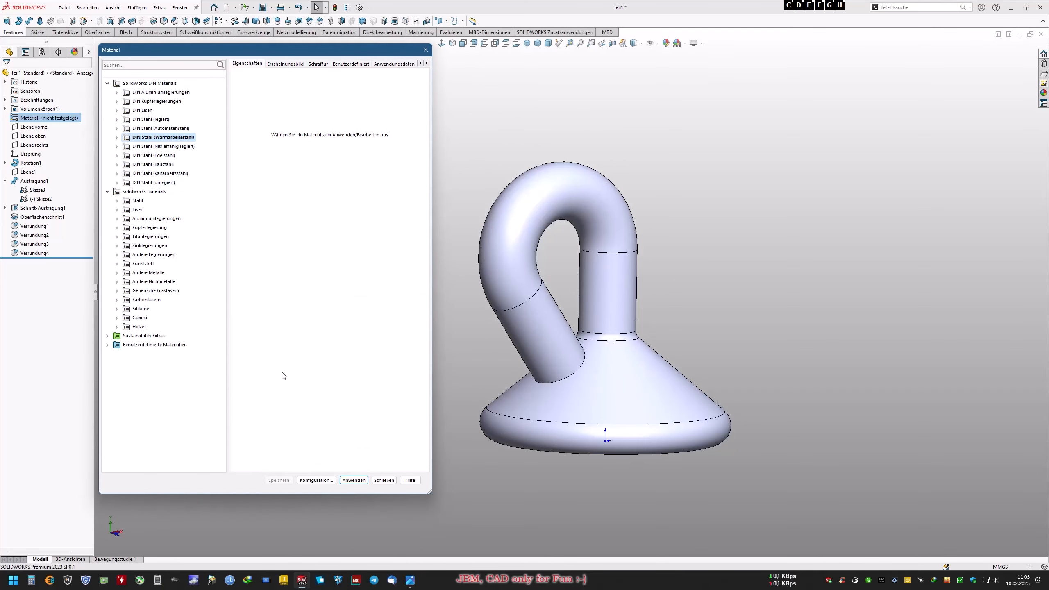
left_click(117, 291)
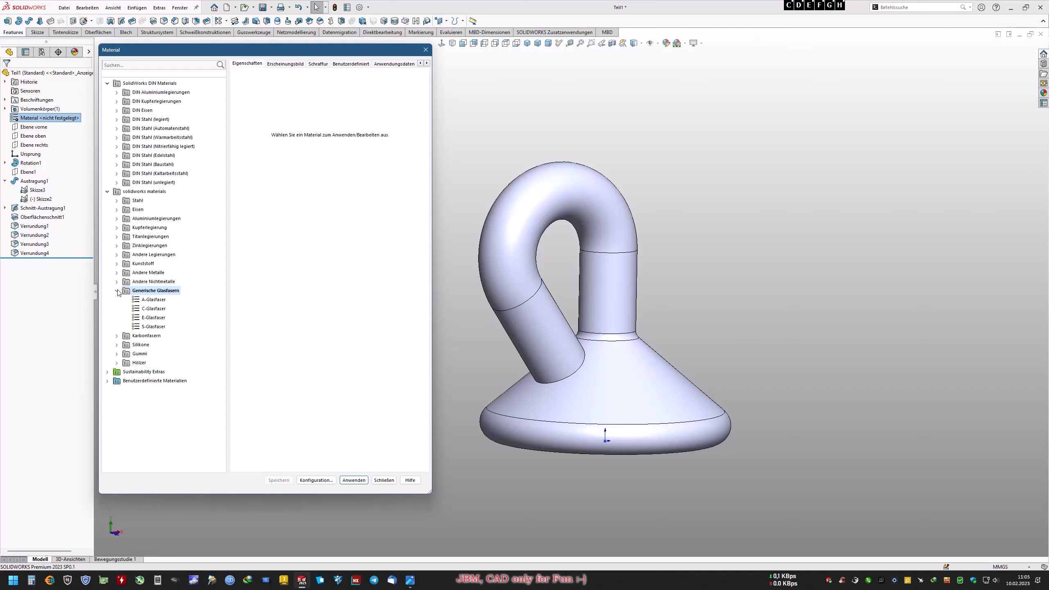
left_click(116, 281)
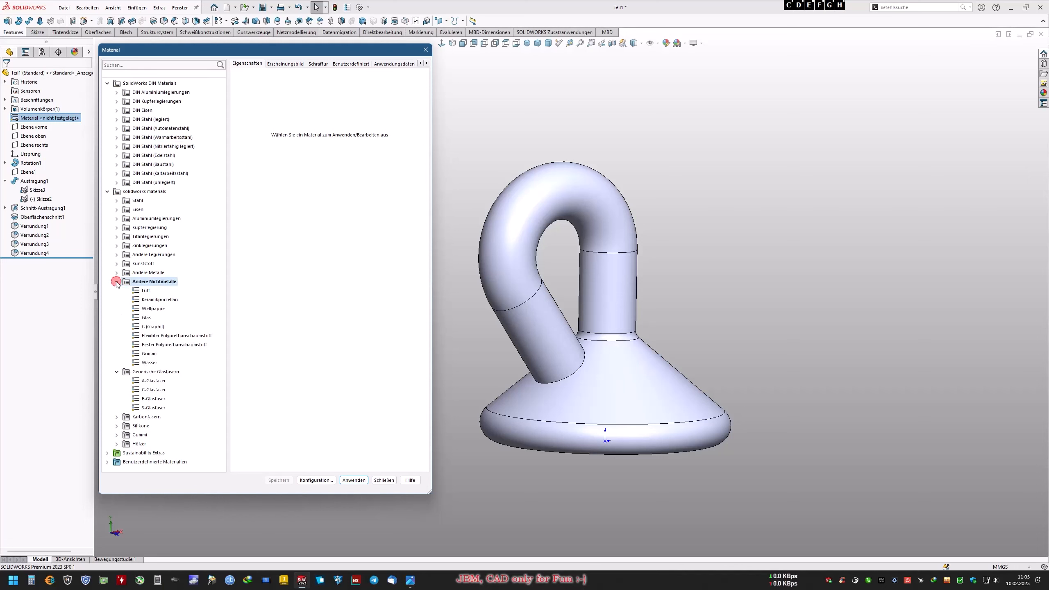
left_click(145, 317)
left_click(354, 480)
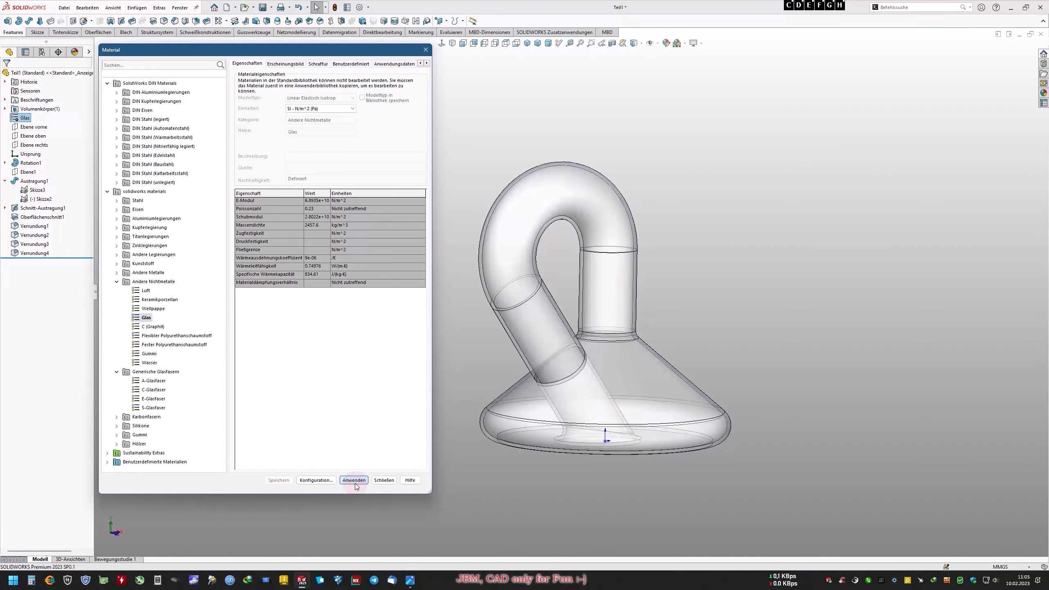
left_click(384, 480)
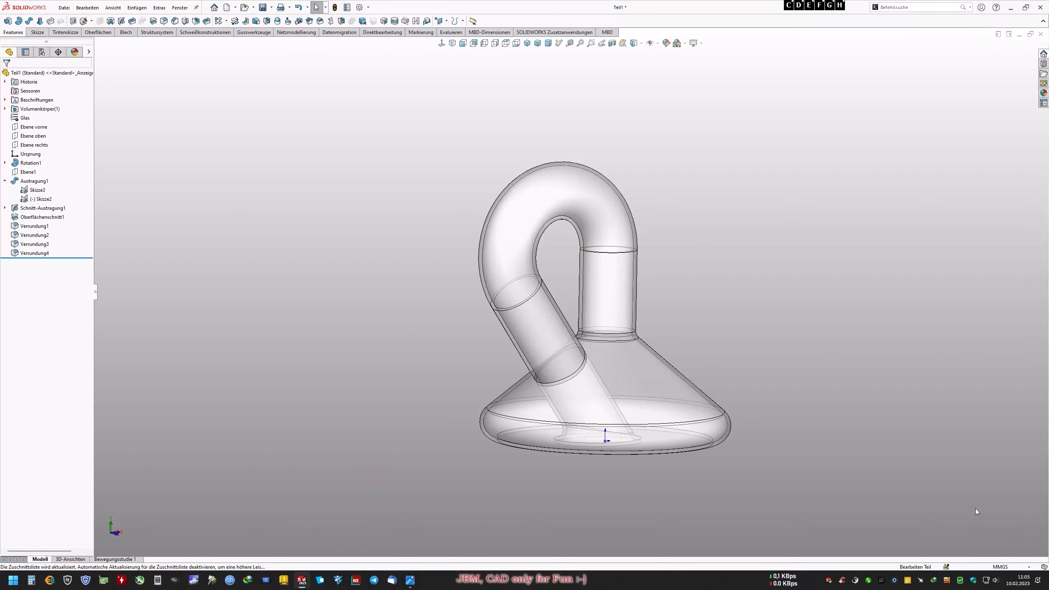
Try the glossy glass appearance Grünglas on the part and replace it with Blauglas
left_click(1041, 94)
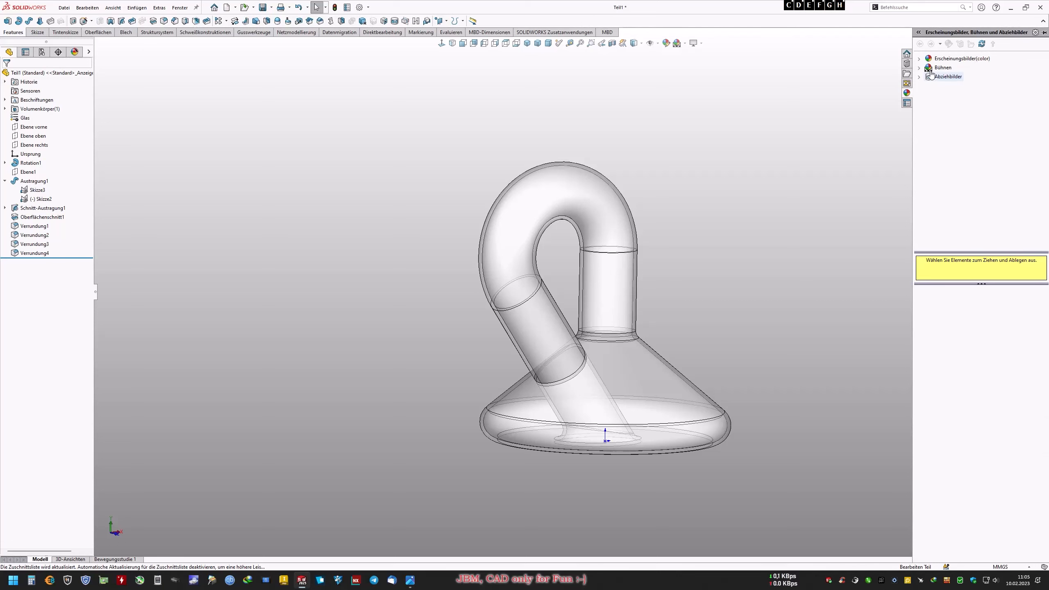
left_click(918, 60)
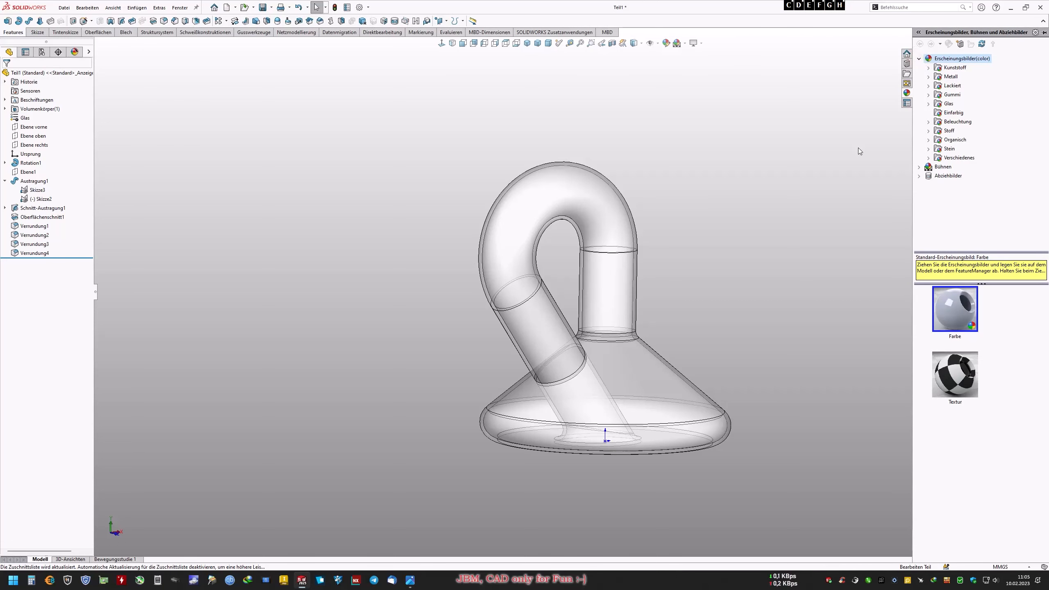
left_click(928, 104)
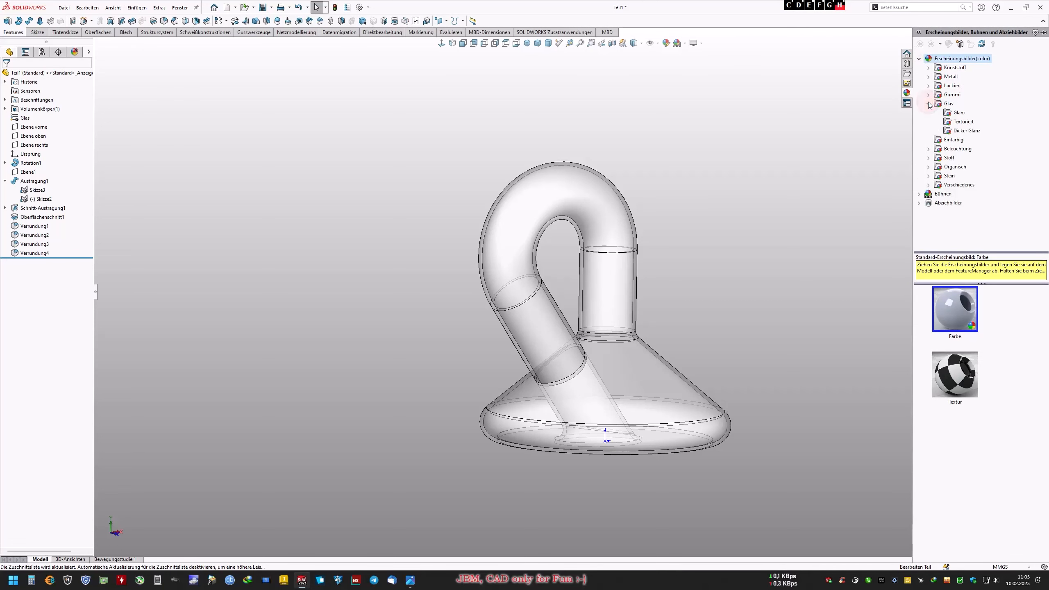
left_click(949, 114)
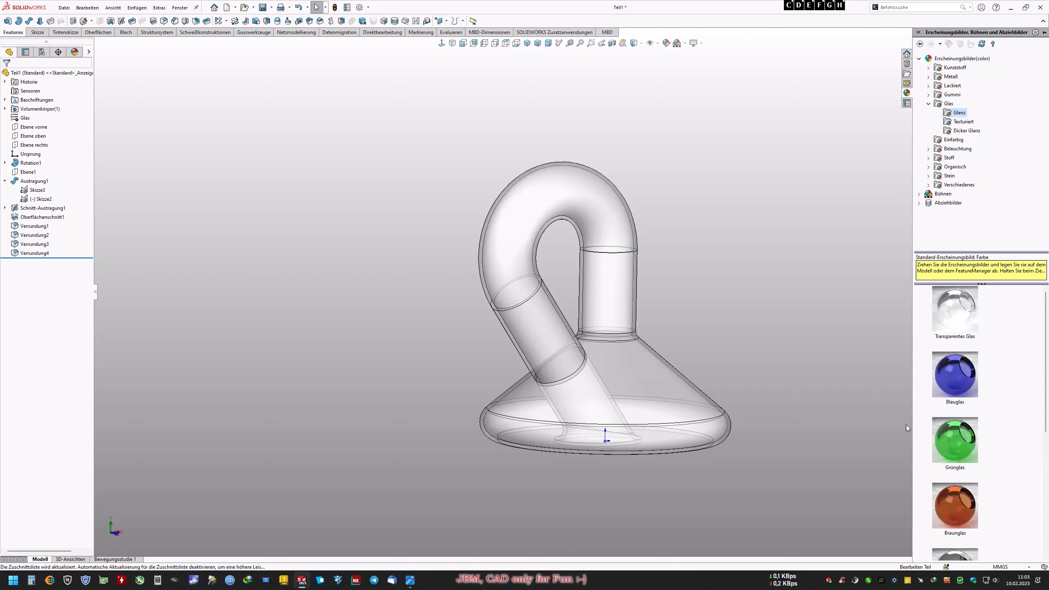
double_click(947, 443)
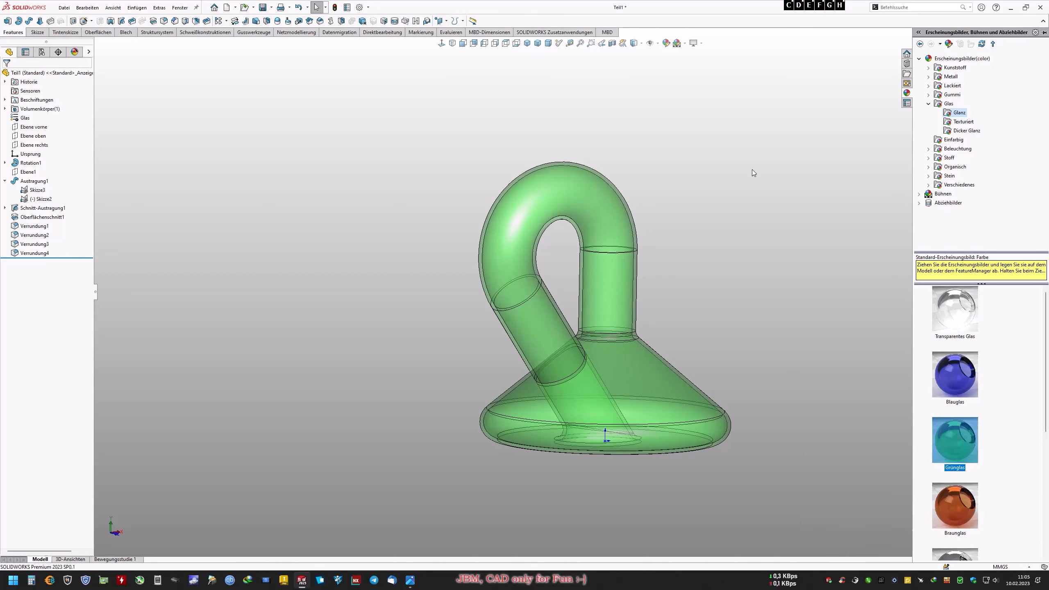
double_click(939, 386)
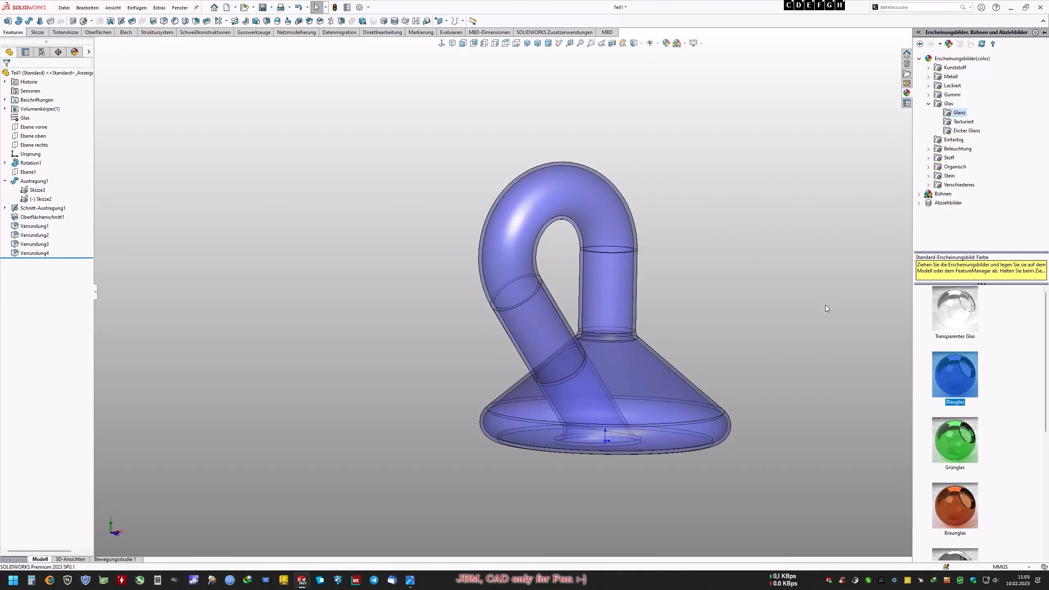
Examine the finished glass part in the front, back, left, right, top, bottom, isometric, trimetric and dimetric views
scroll(755, 150, "down", 5)
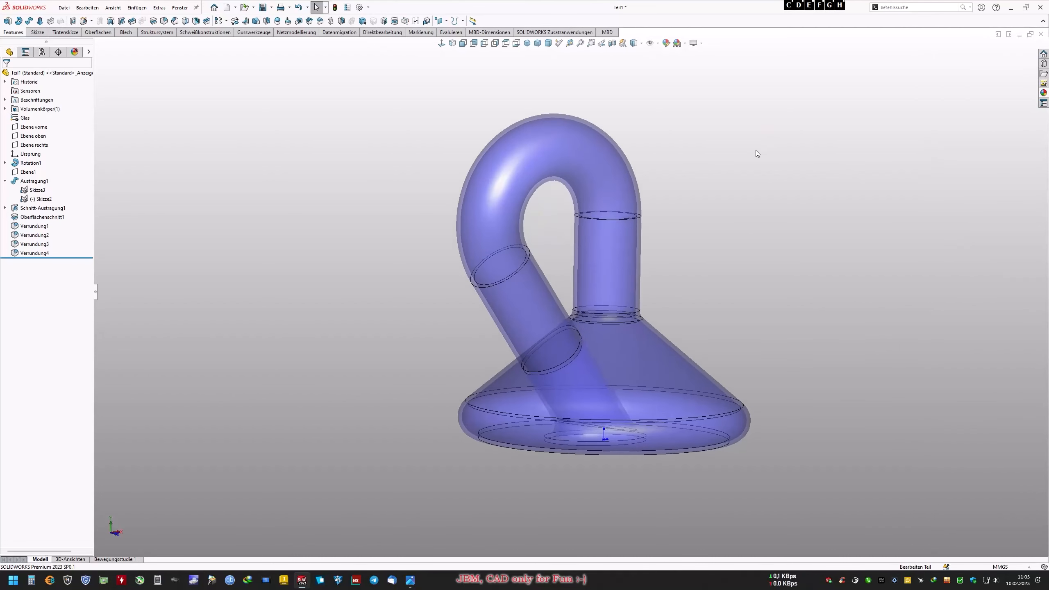
scroll(756, 150, "down", 2)
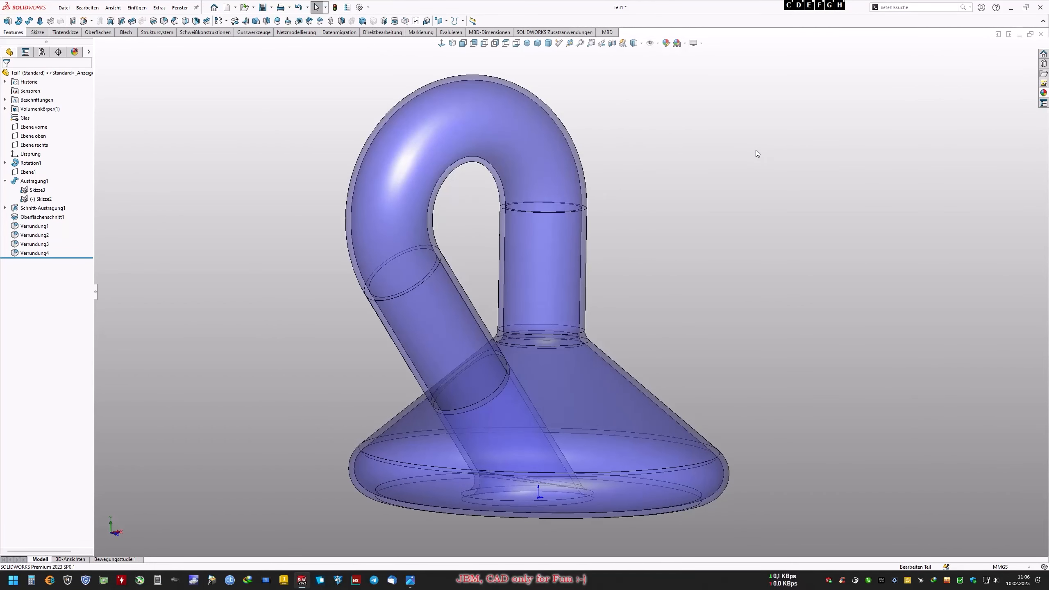
left_click(463, 44)
left_click(473, 45)
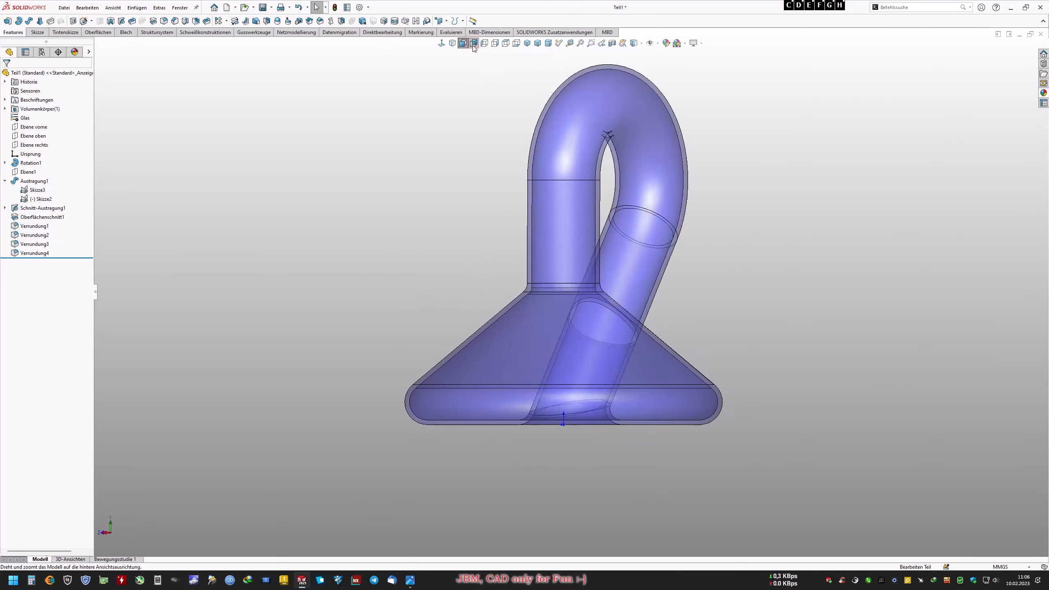
left_click(484, 44)
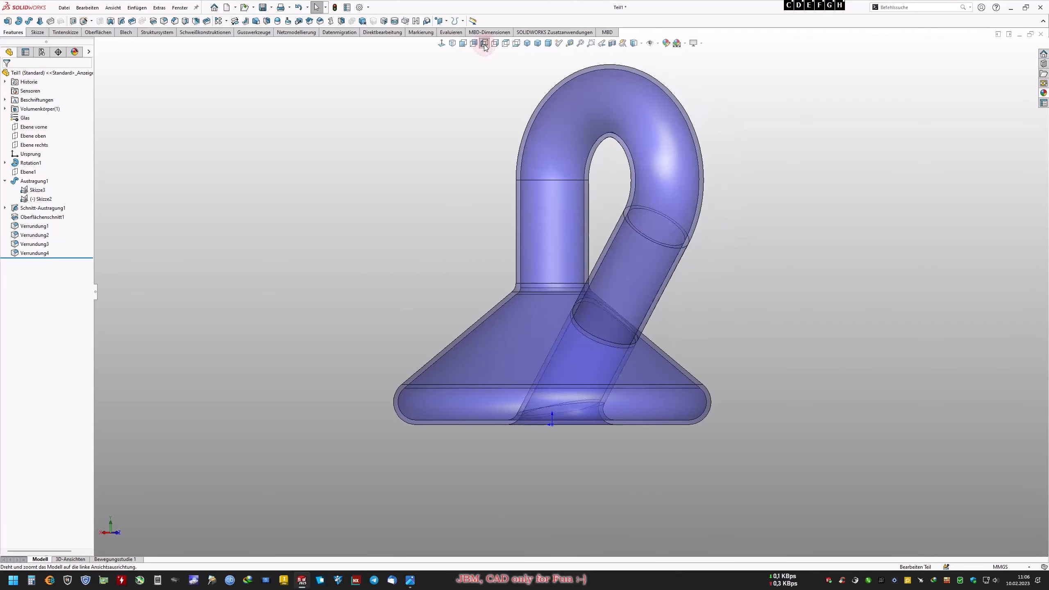
left_click(494, 45)
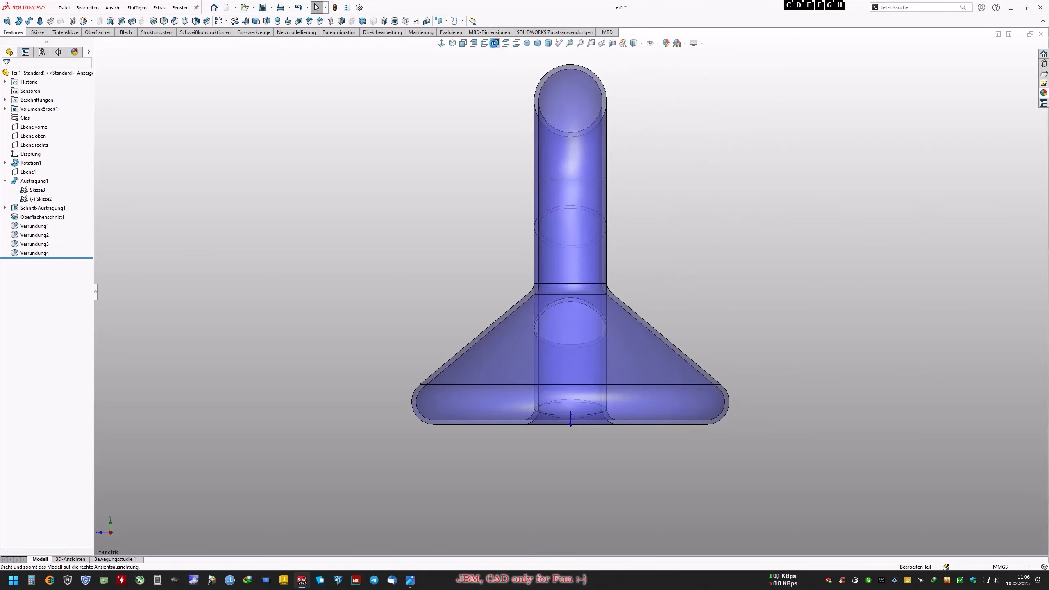
left_click(506, 46)
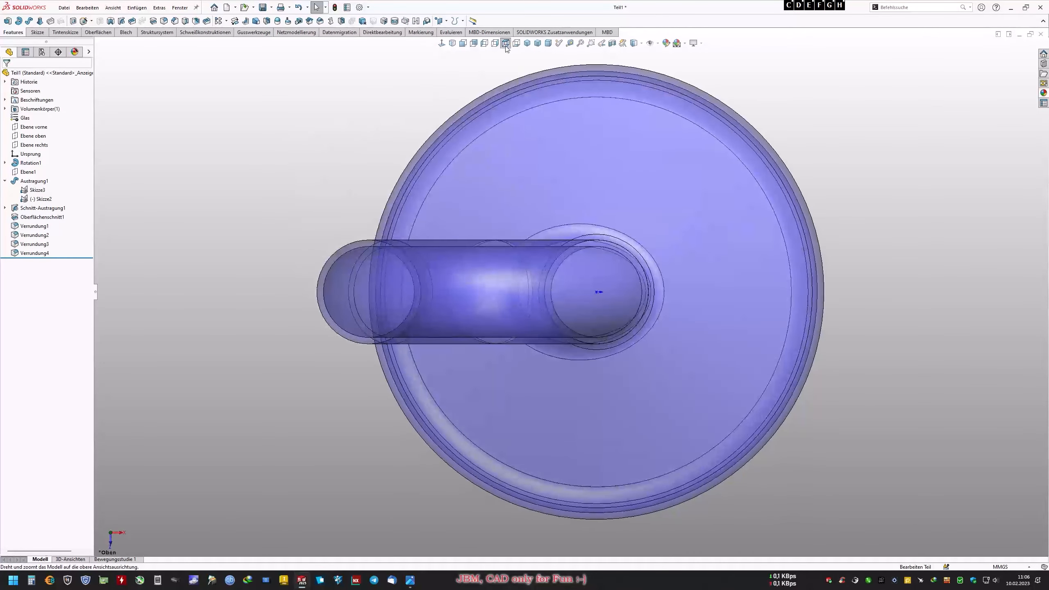
left_click(515, 46)
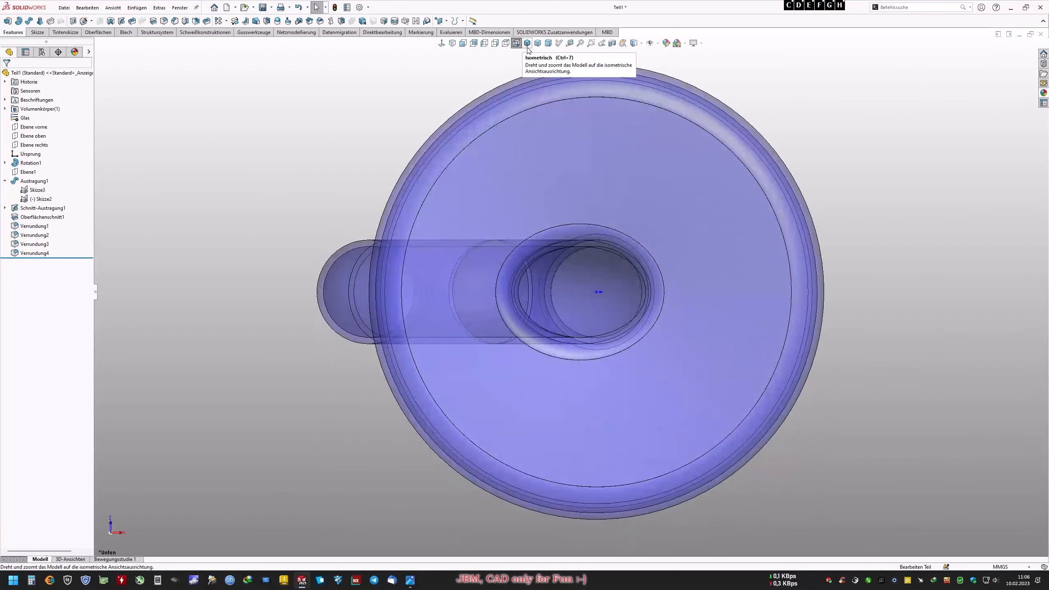
left_click(528, 48)
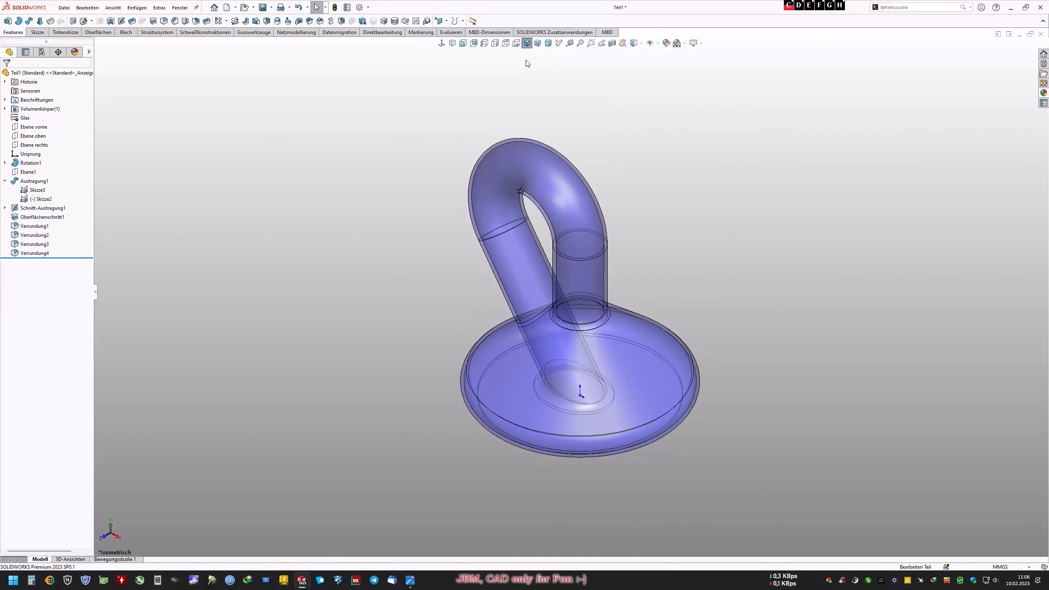
left_click(538, 47)
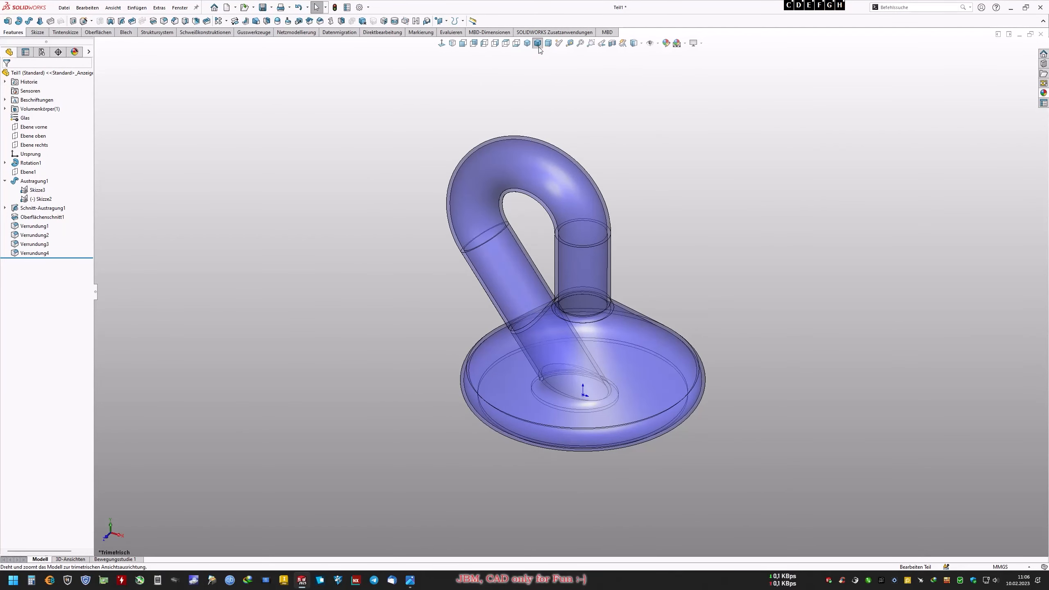
left_click(548, 44)
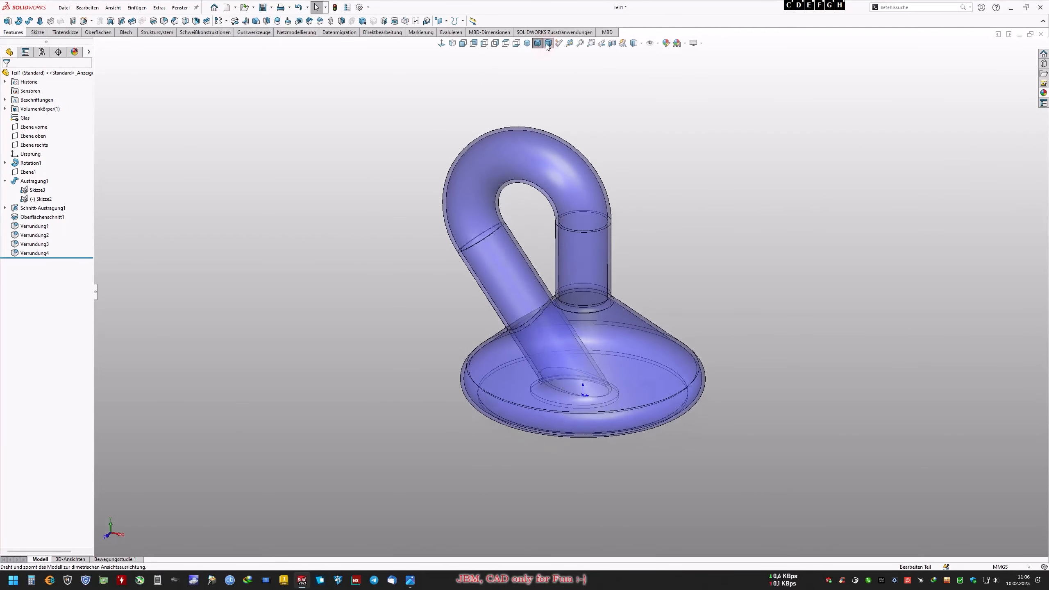
left_click(701, 43)
left_click(703, 56)
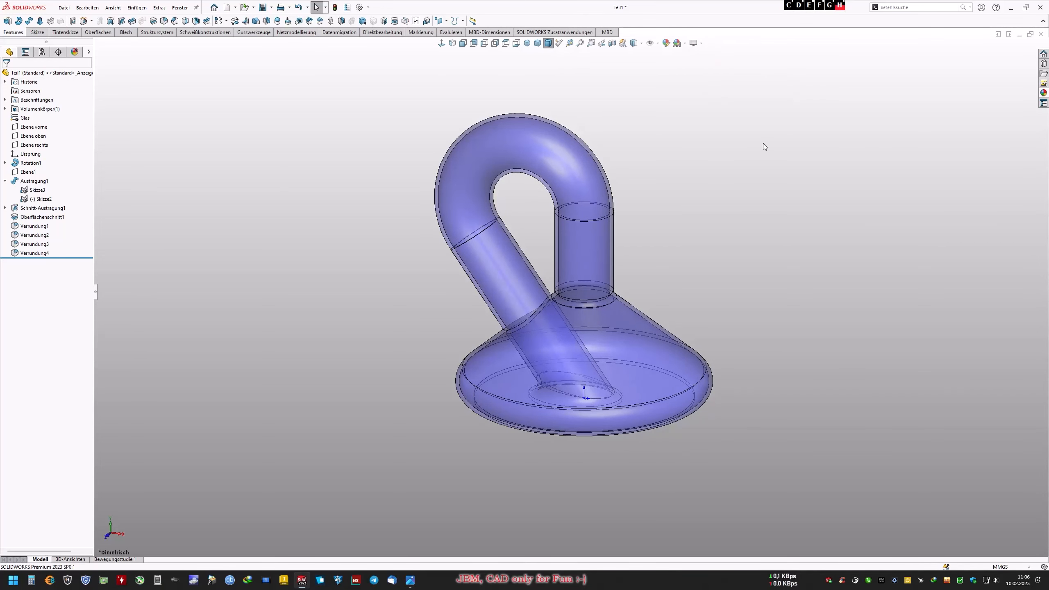